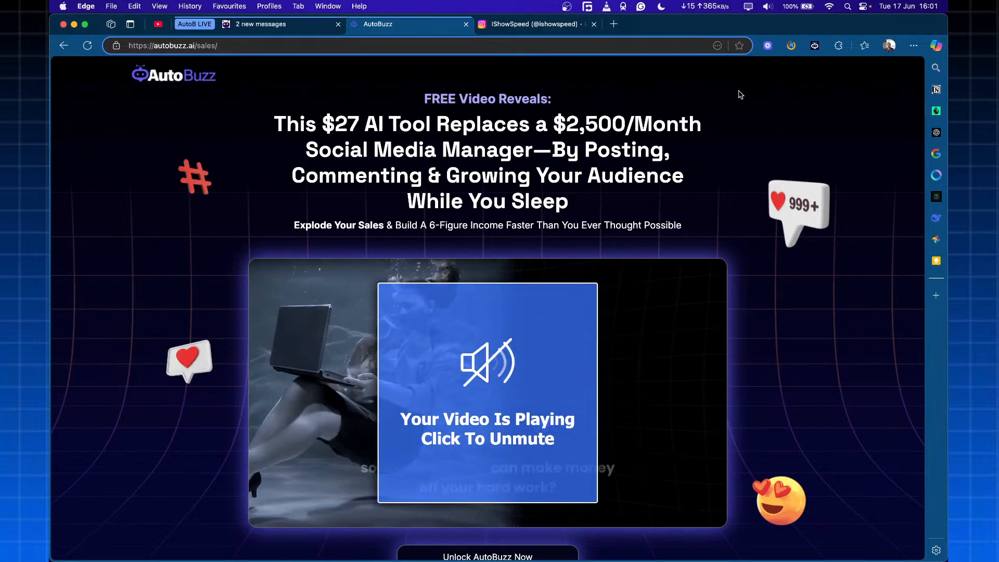
# Step: Unmute the AutoBuzz sales video and watch its presentation of the tool
pyautogui.moveTo(348, 402)
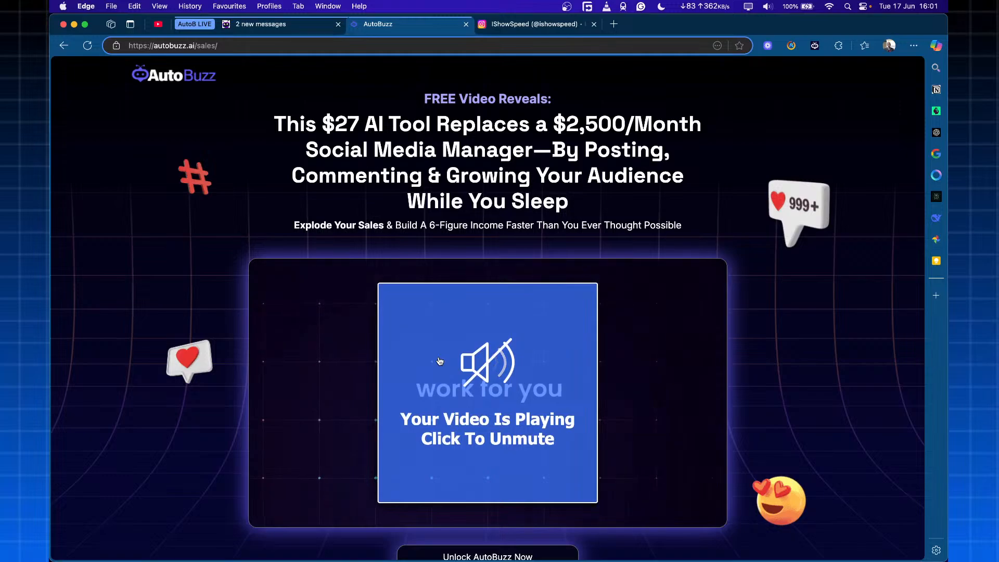
pyautogui.click(293, 513)
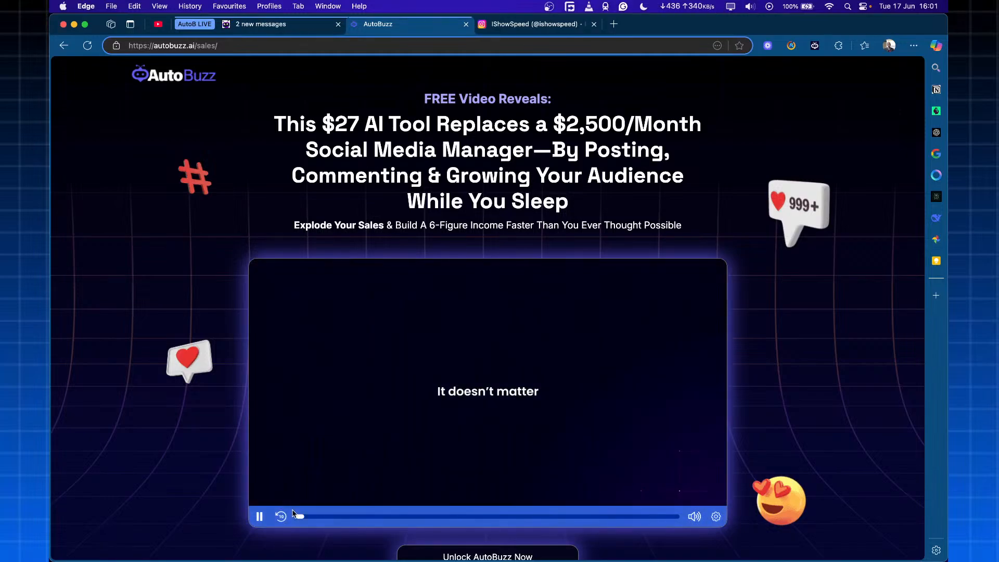
pyautogui.scroll(-3, 646, 485)
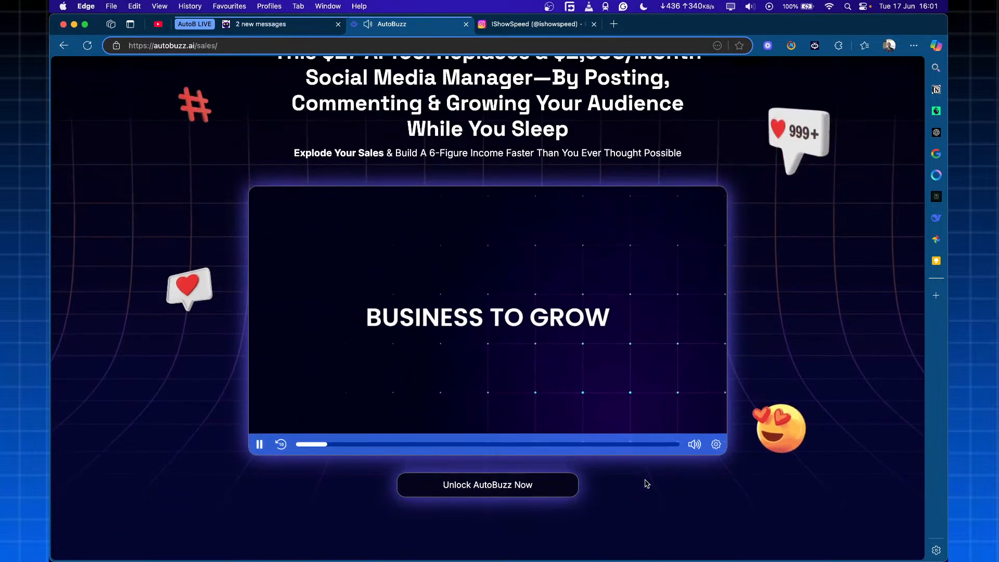
pyautogui.moveTo(690, 451)
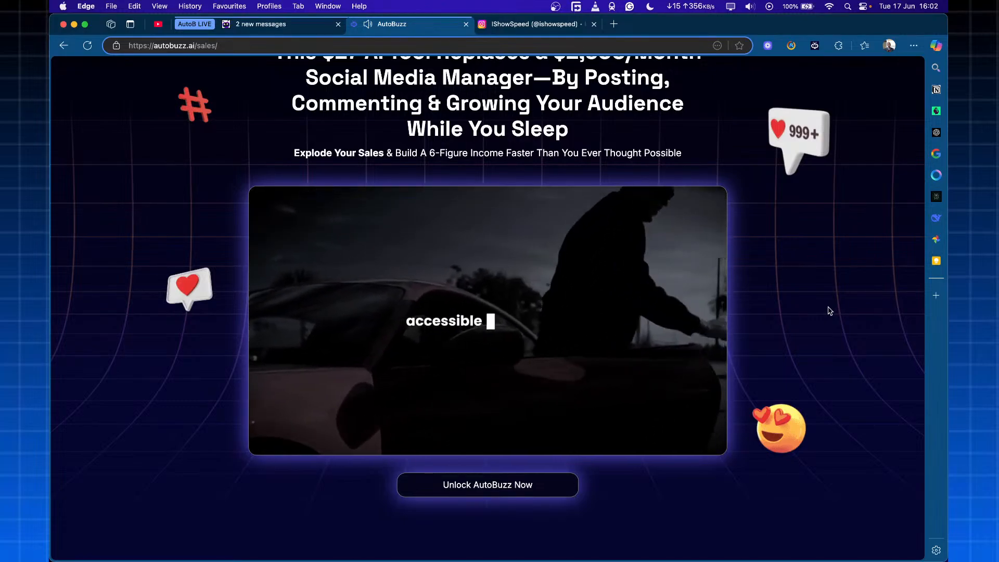
pyautogui.moveTo(682, 306)
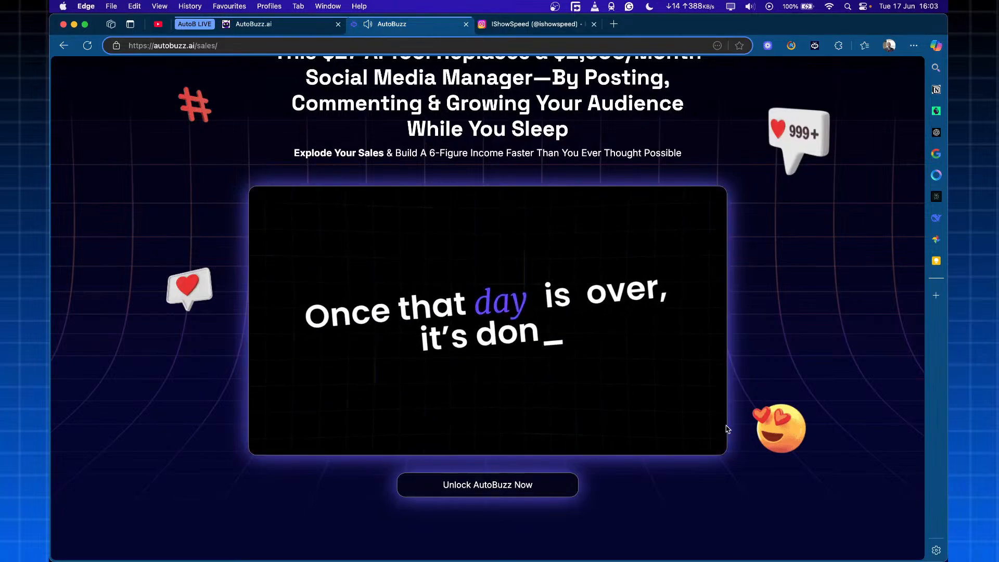
pyautogui.moveTo(725, 325)
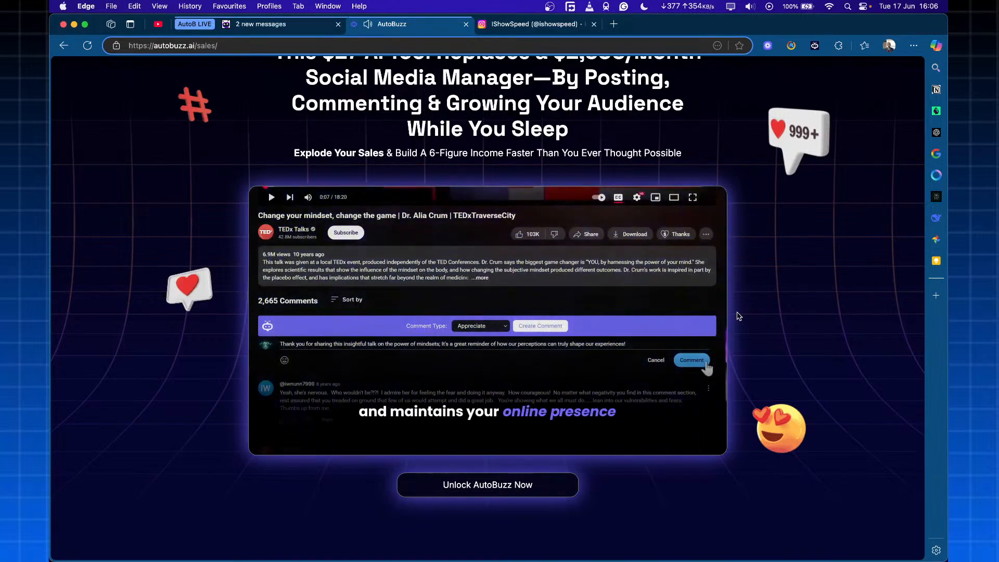
pyautogui.moveTo(704, 319)
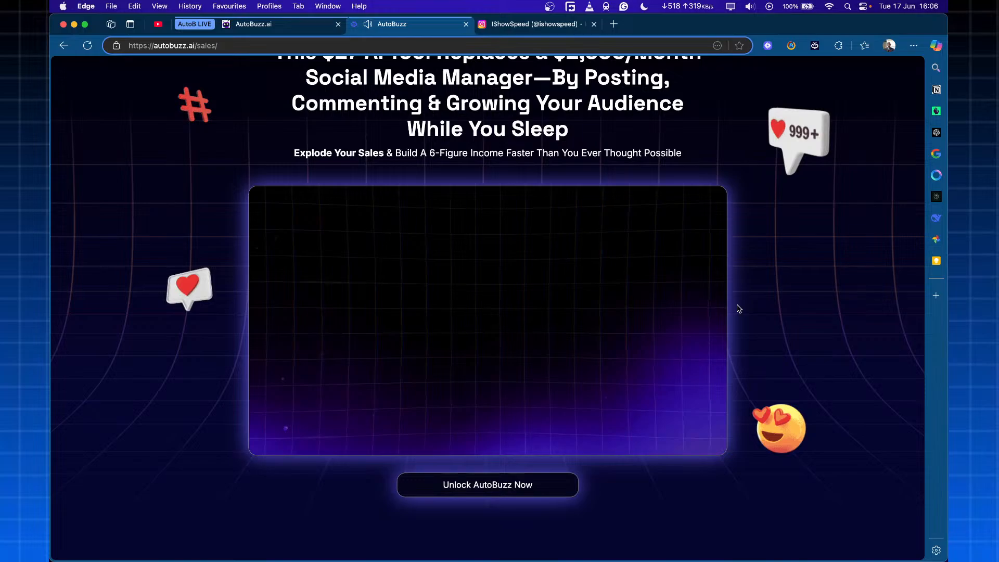
pyautogui.click(623, 445)
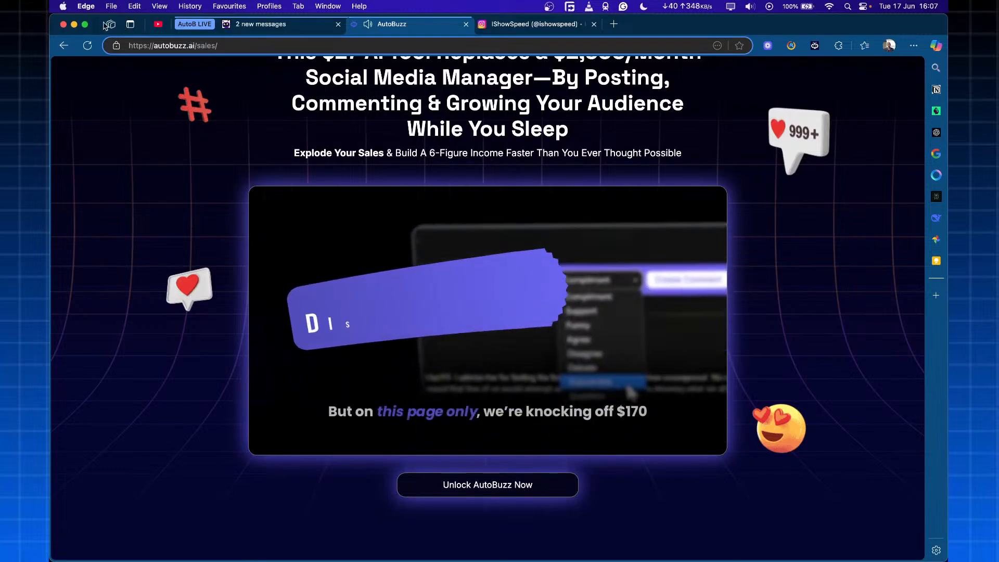
# Step: Make the browser window full screen and bring the page headline and sales video fully into view
pyautogui.moveTo(85, 27)
pyautogui.click(104, 46)
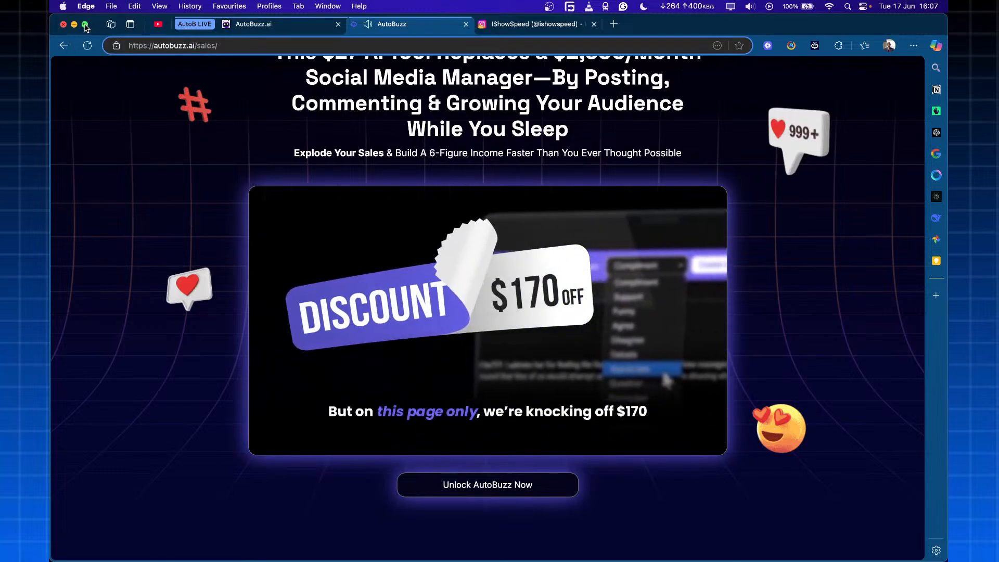
pyautogui.scroll(1, 764, 266)
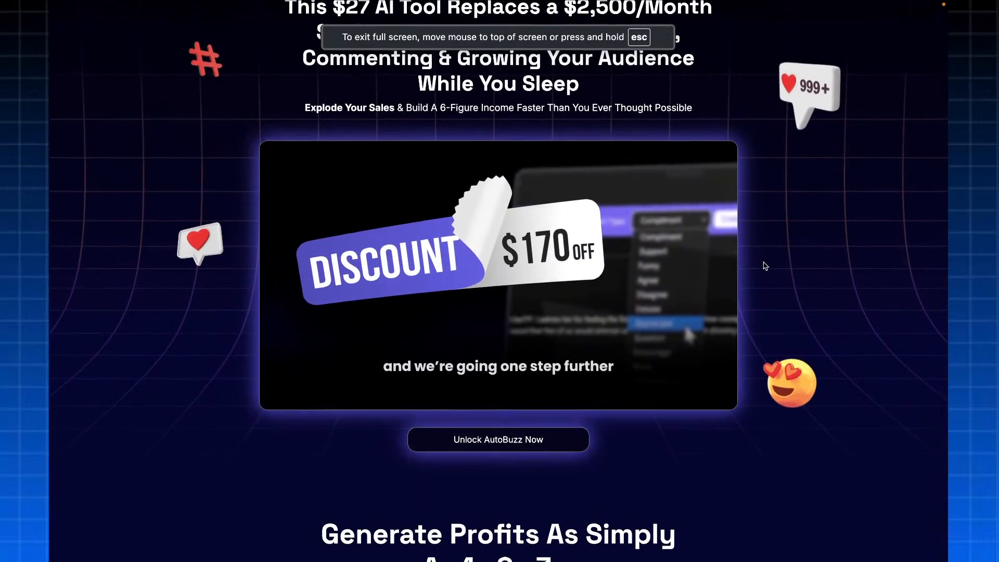
pyautogui.scroll(1, 784, 268)
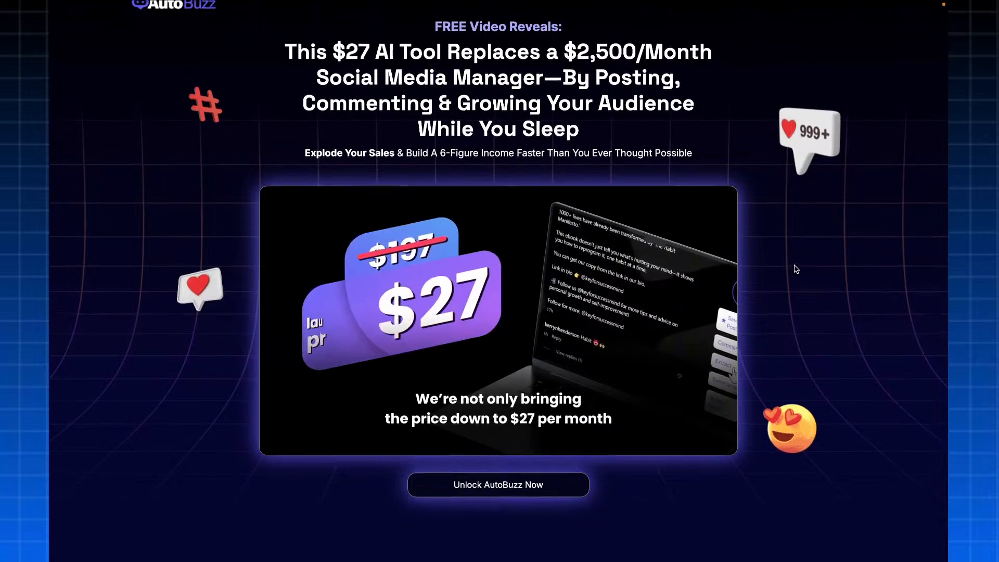
pyautogui.scroll(1, 793, 271)
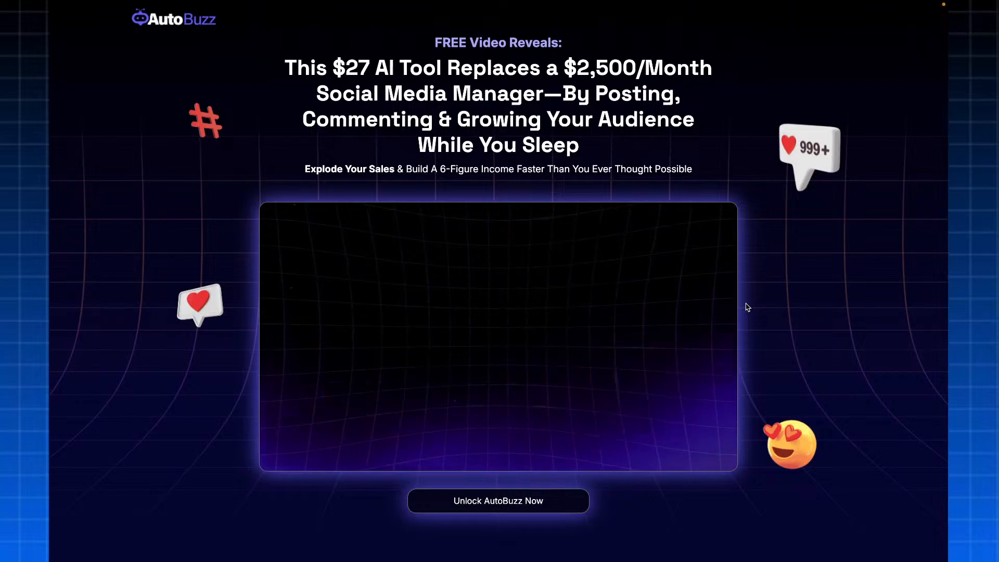
# Step: Watch the end of the sales video and pause it
pyautogui.moveTo(657, 321)
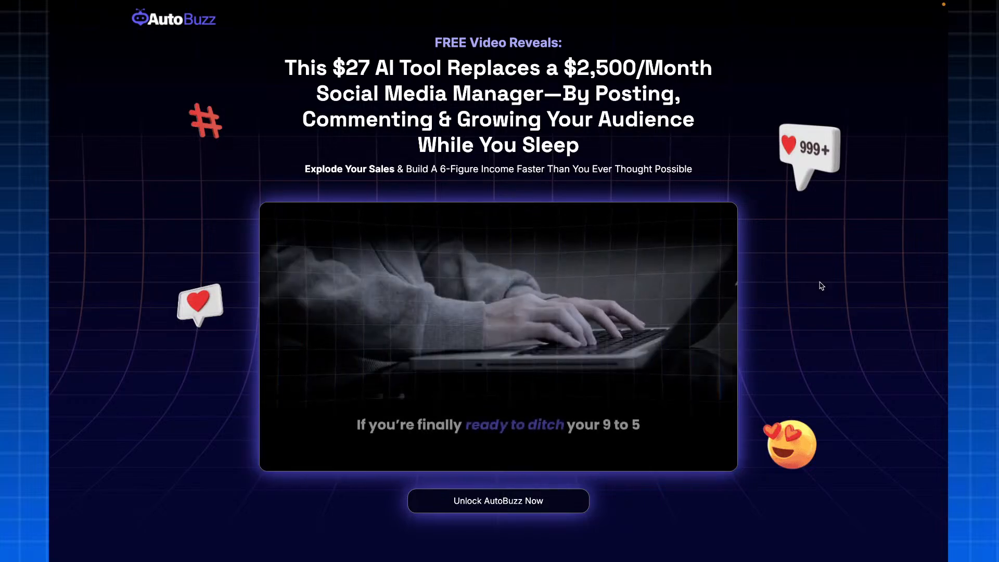
pyautogui.moveTo(726, 347)
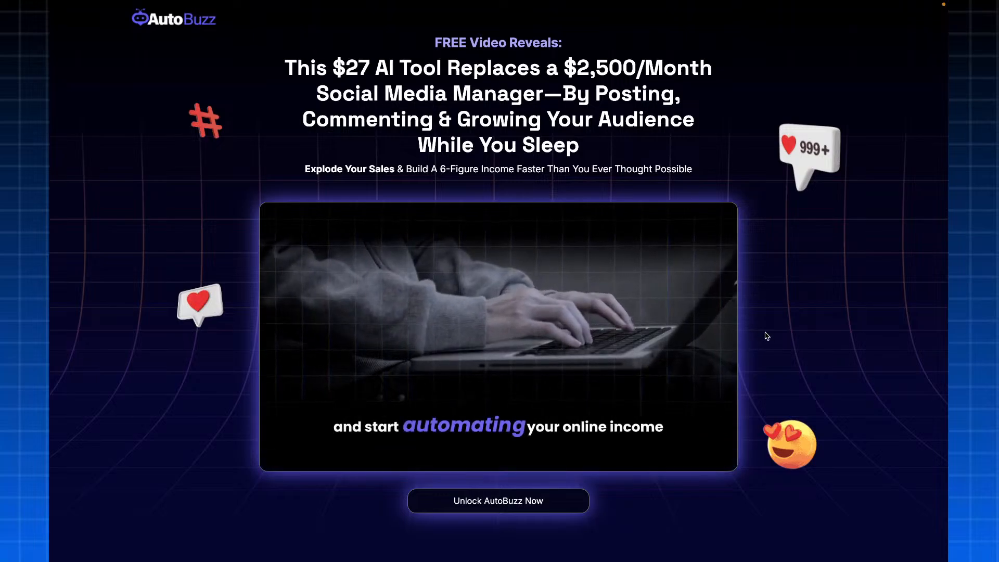
pyautogui.moveTo(390, 361)
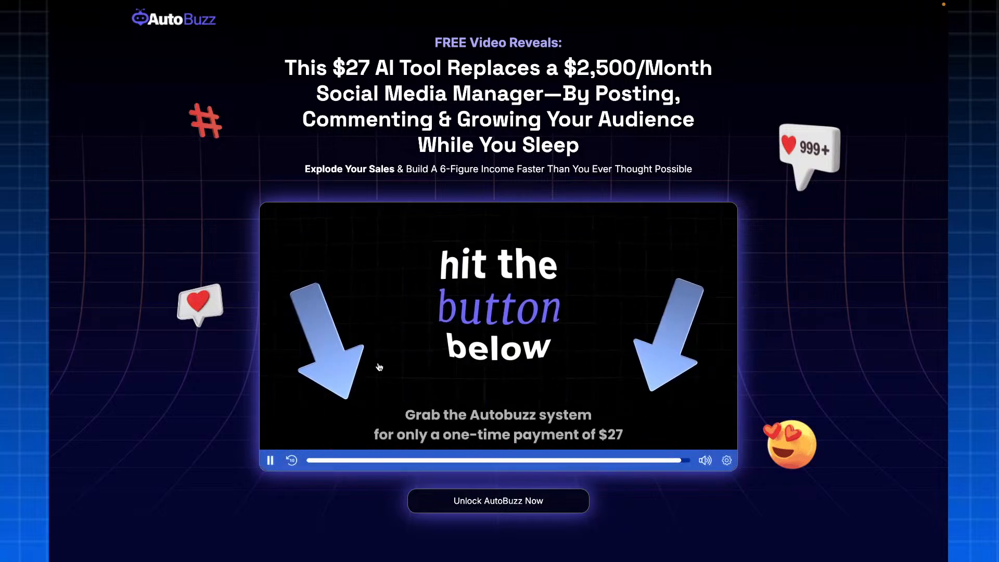
pyautogui.click(270, 461)
pyautogui.click(269, 461)
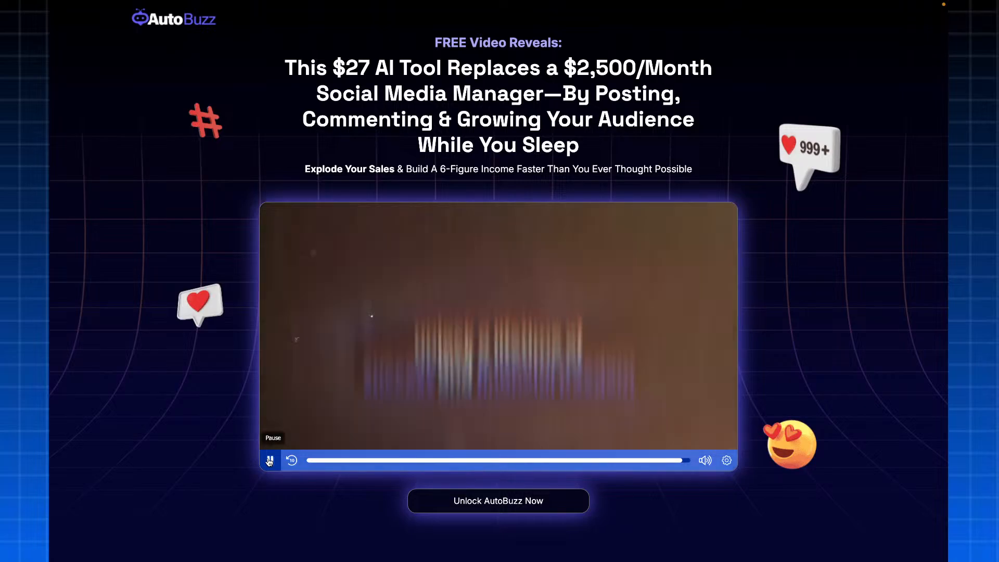
pyautogui.click(269, 461)
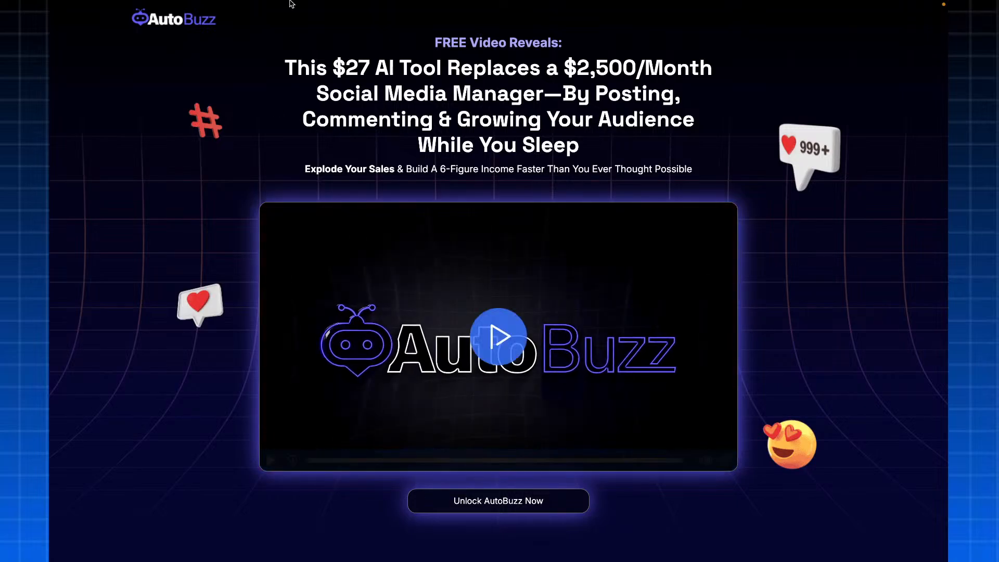
# Step: Switch to the AutoBuzz web app and examine the Dashboard's comment and action charts and its brand voice filter options
pyautogui.moveTo(248, 5)
pyautogui.click(250, 28)
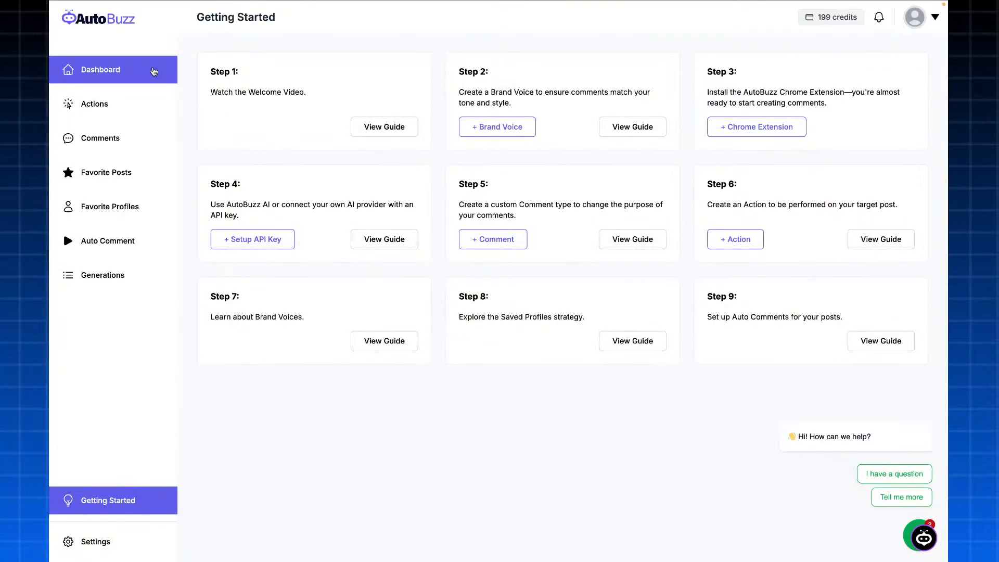
pyautogui.click(153, 72)
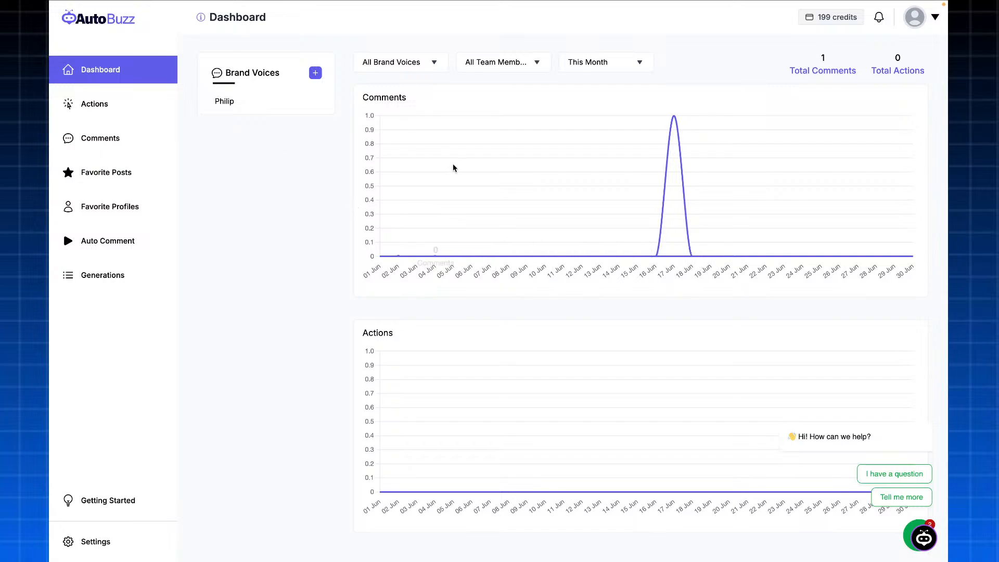
pyautogui.click(292, 100)
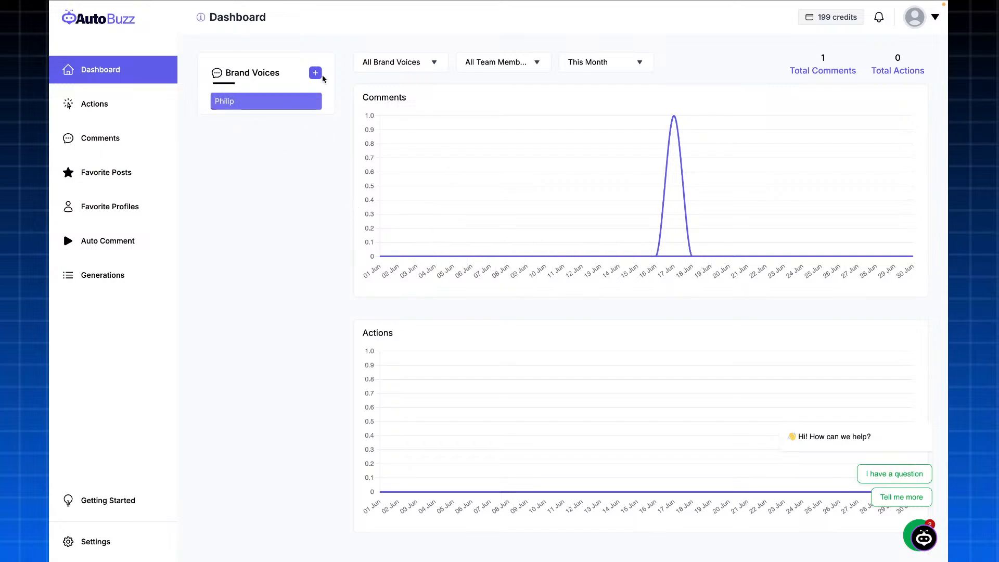
pyautogui.click(436, 64)
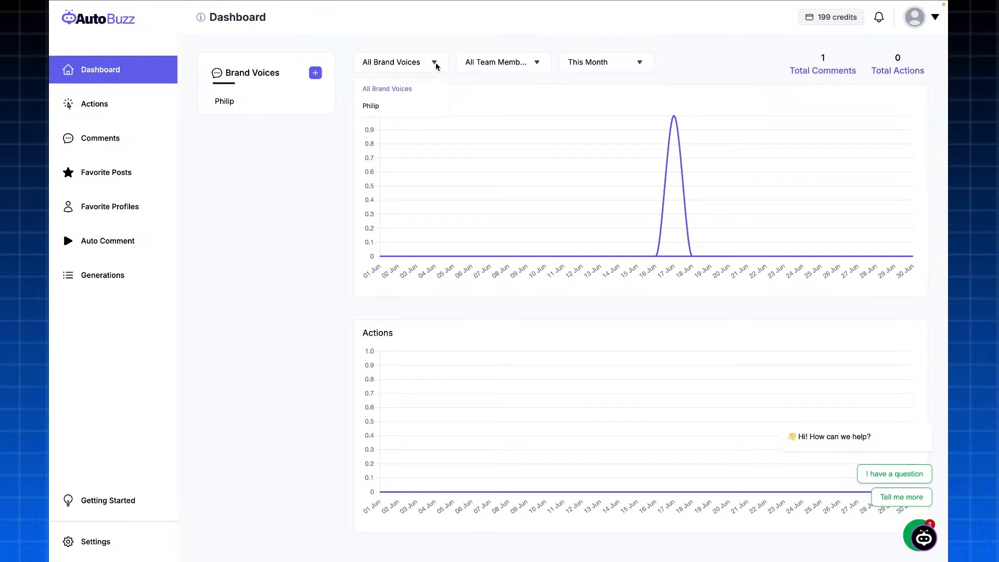
pyautogui.click(581, 24)
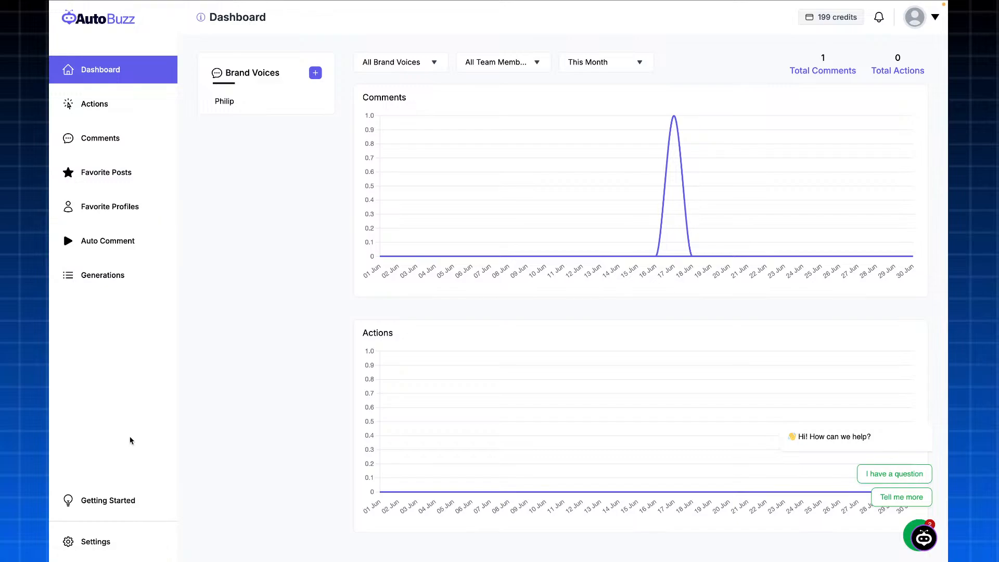
# Step: Look through the Getting Started steps and preview the Step 1 and Step 2 guides
pyautogui.click(139, 501)
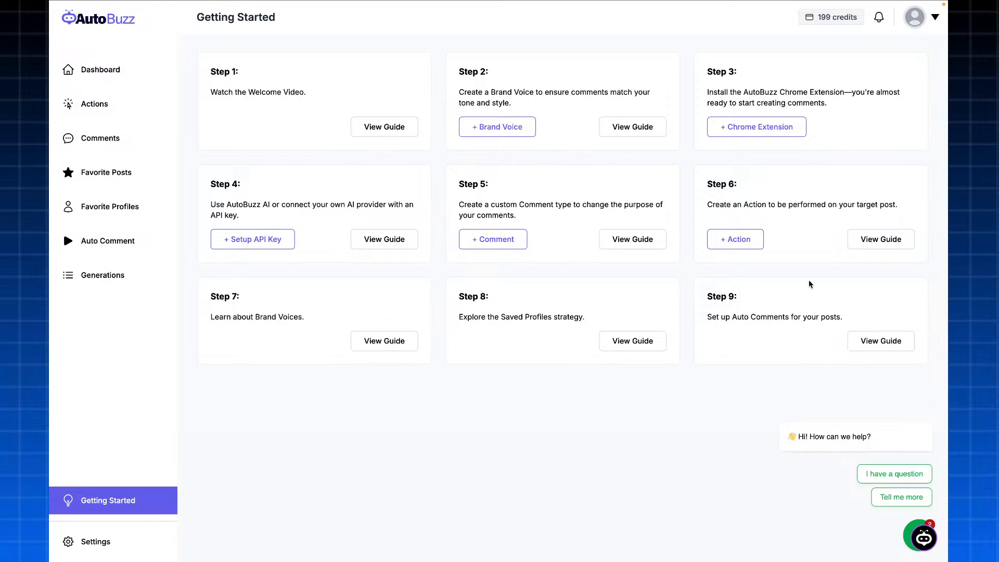
pyautogui.click(404, 127)
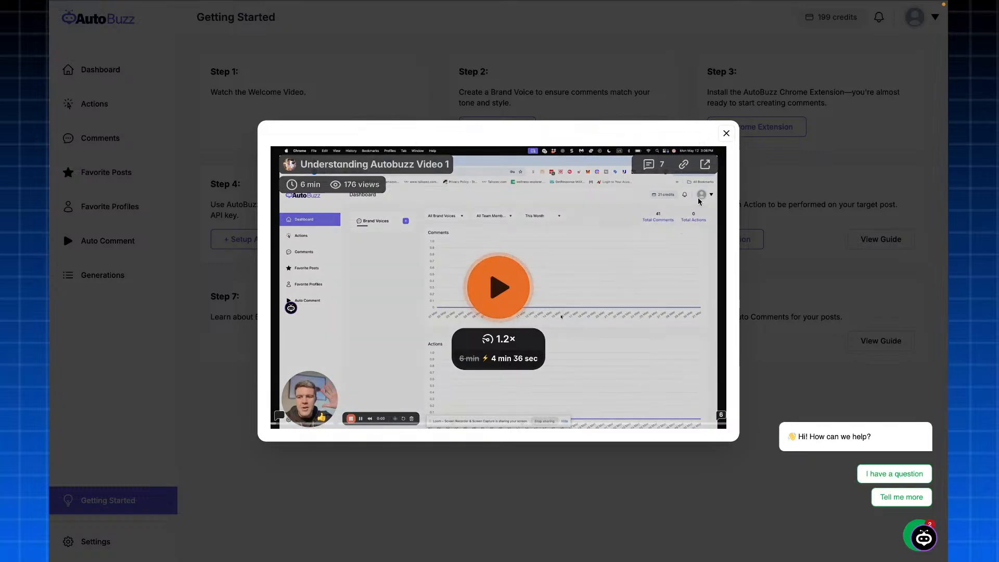
pyautogui.click(727, 134)
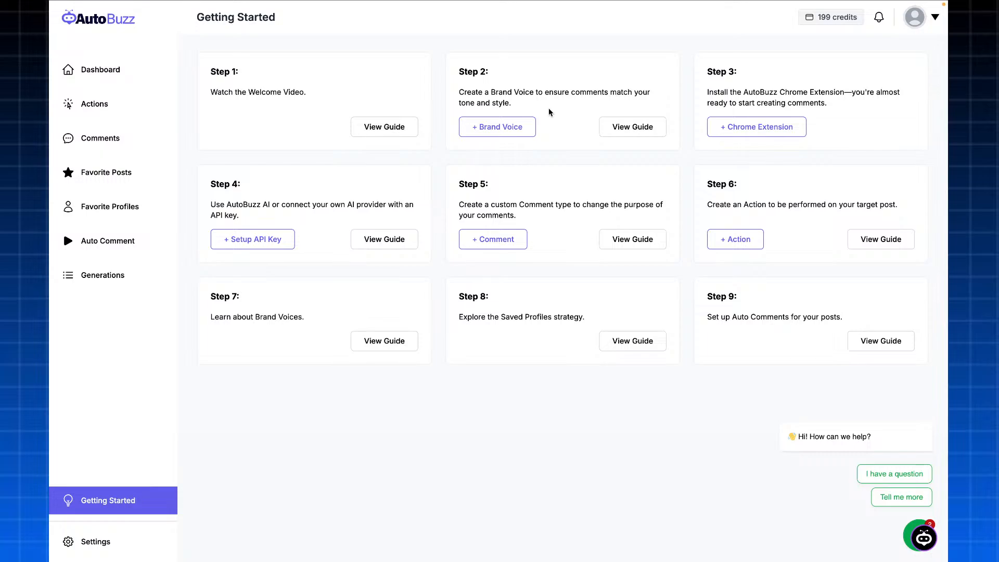
pyautogui.click(660, 127)
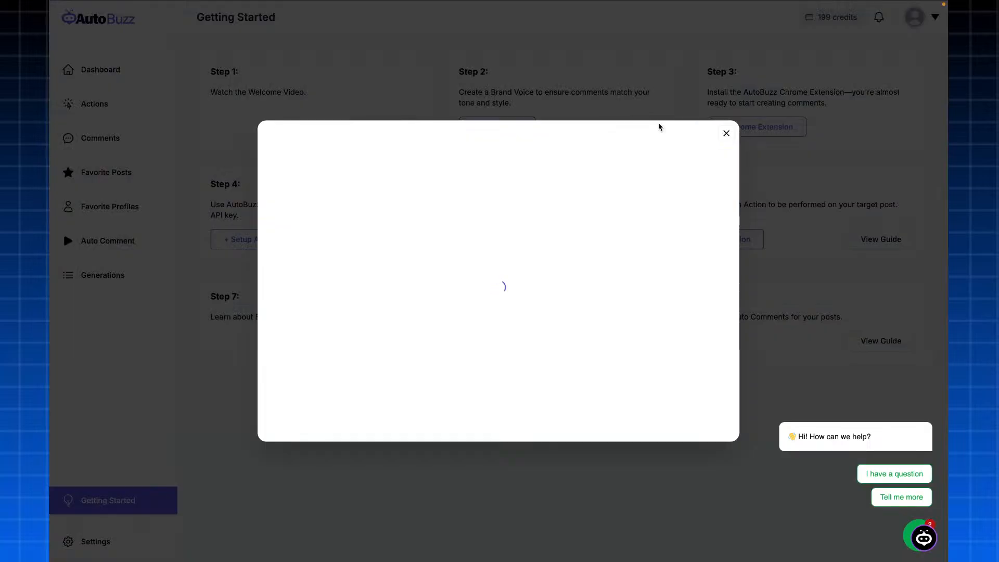
pyautogui.click(727, 134)
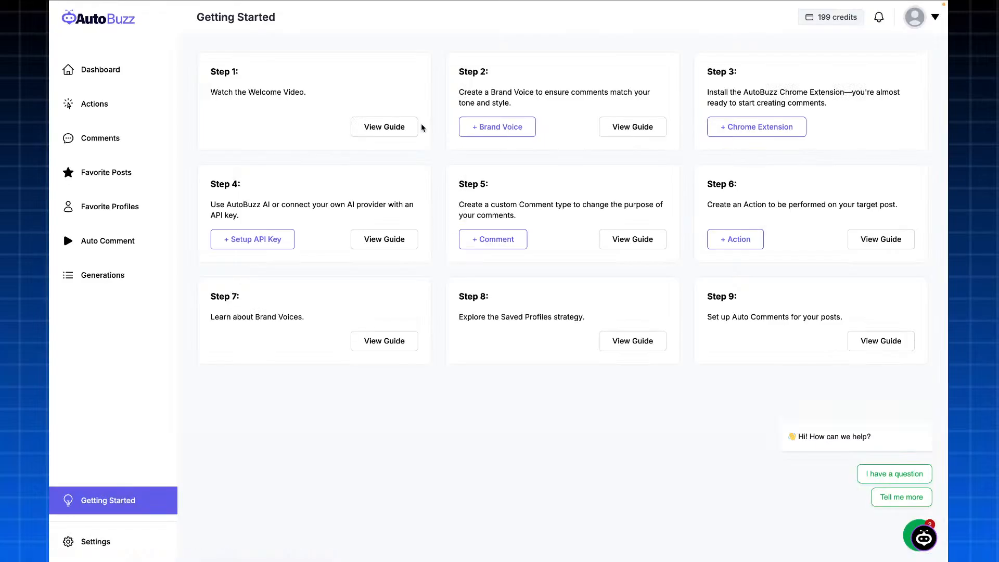
# Step: Start a new brand voice, enter the person's first name, and choose the Professional, Friendly and Humorous tones
pyautogui.click(501, 123)
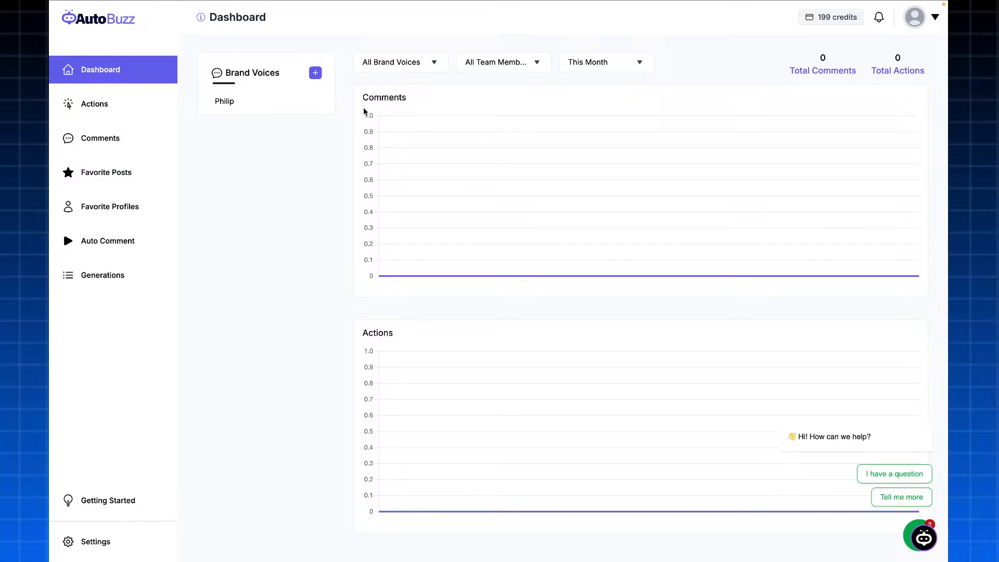
pyautogui.click(318, 75)
pyautogui.click(399, 246)
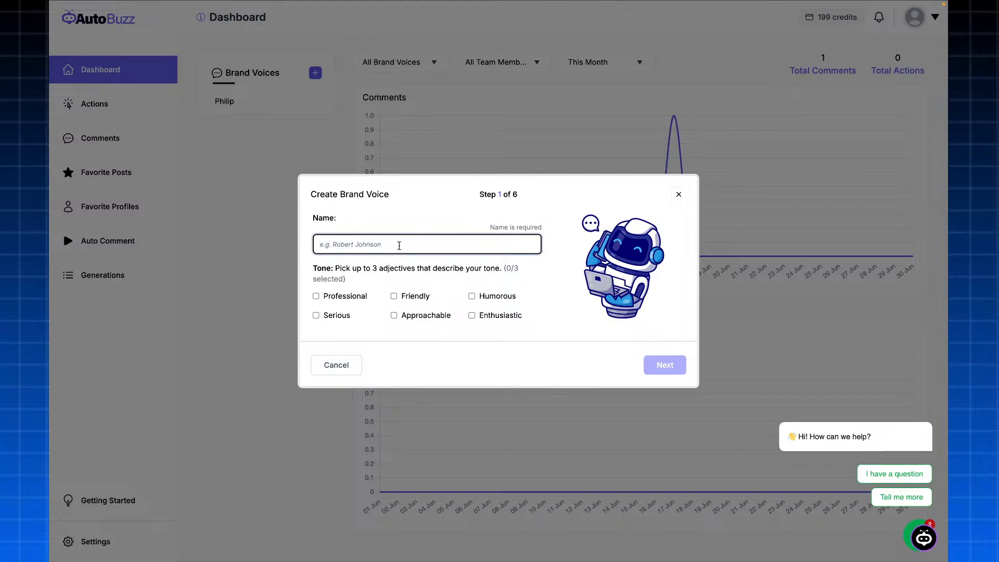
pyautogui.write('Daniel')
pyautogui.click(356, 297)
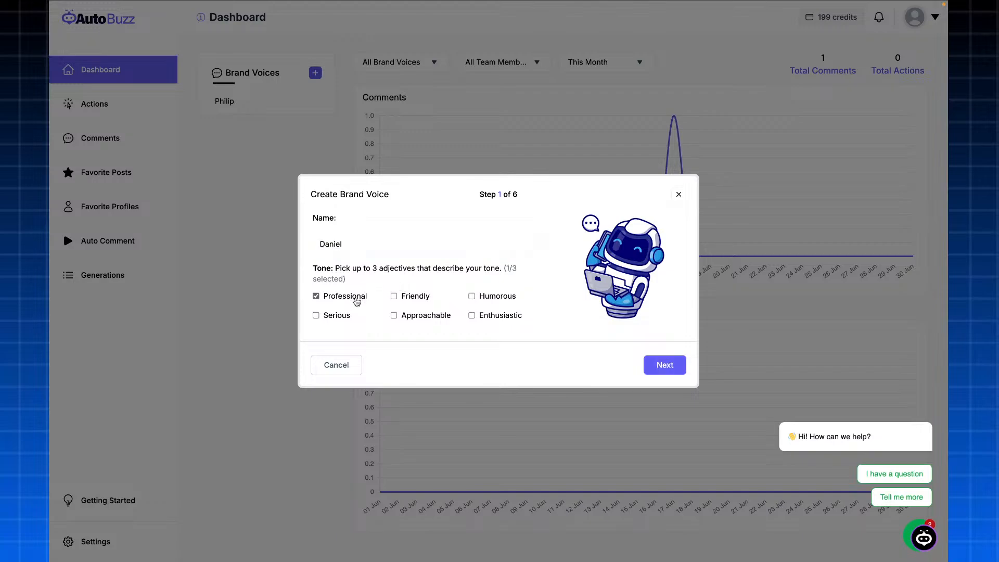
pyautogui.click(497, 298)
pyautogui.click(411, 297)
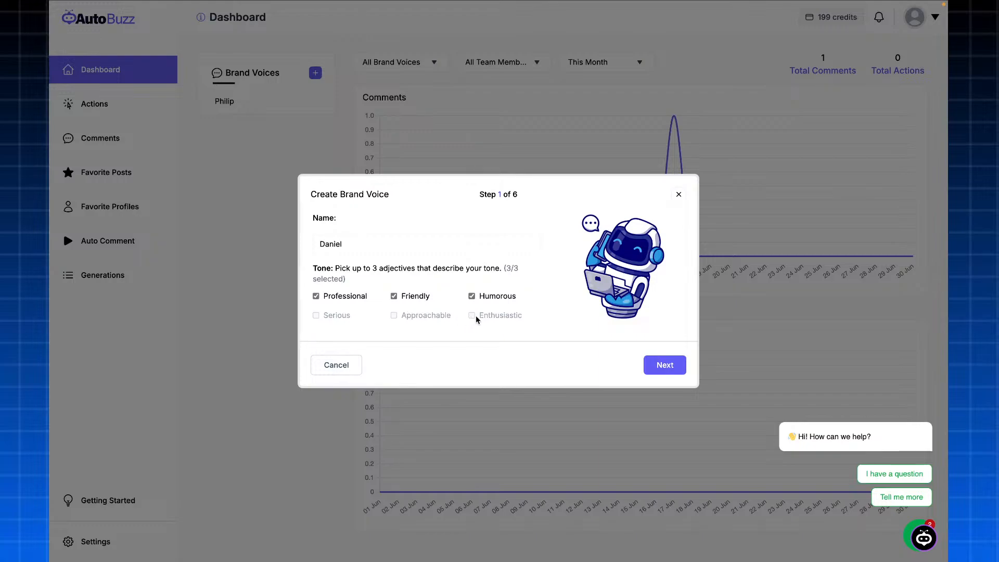
pyautogui.click(672, 366)
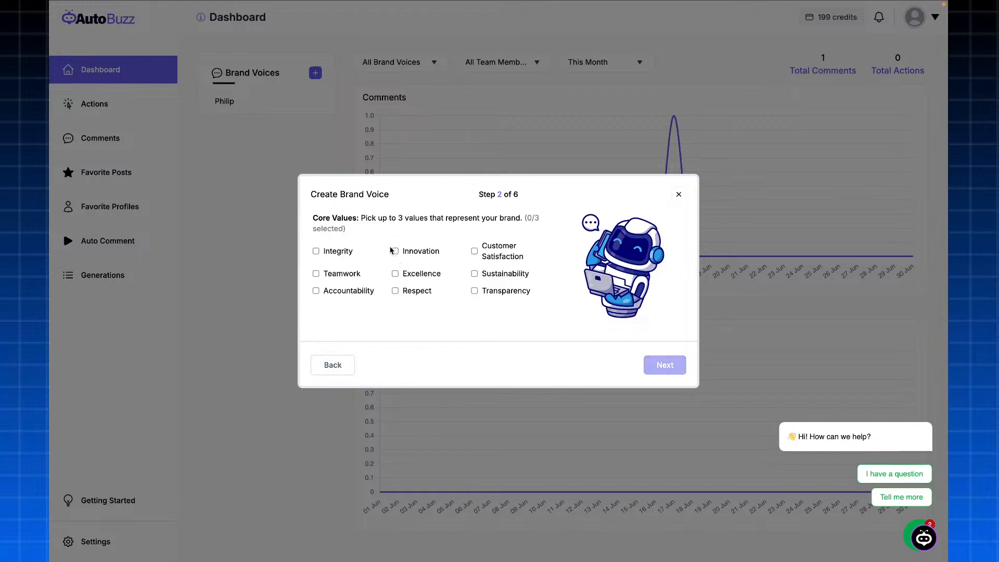
# Step: Select Integrity, Respect and Customer Satisfaction as the brand's core values and proceed to the business overview
pyautogui.click(327, 255)
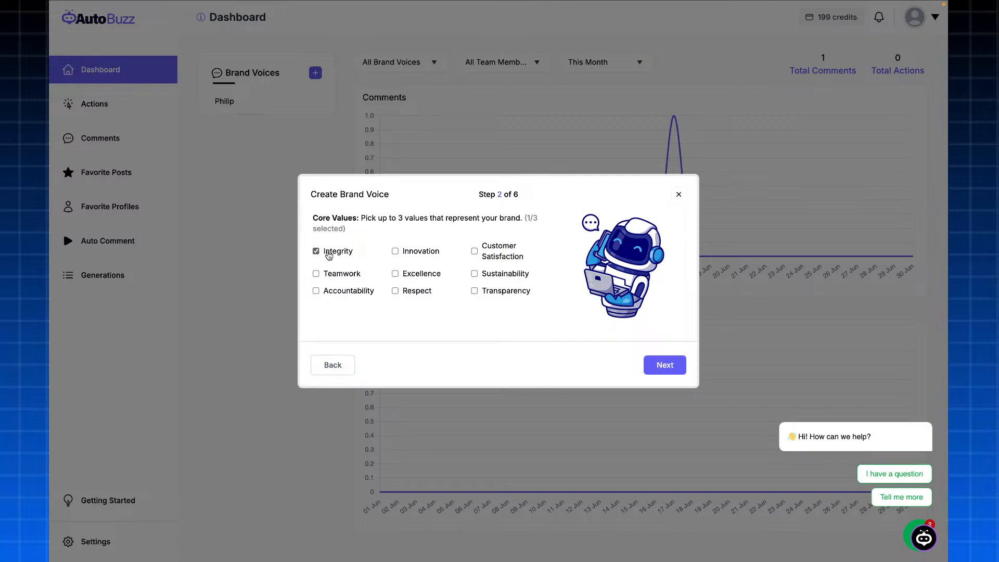
pyautogui.click(418, 293)
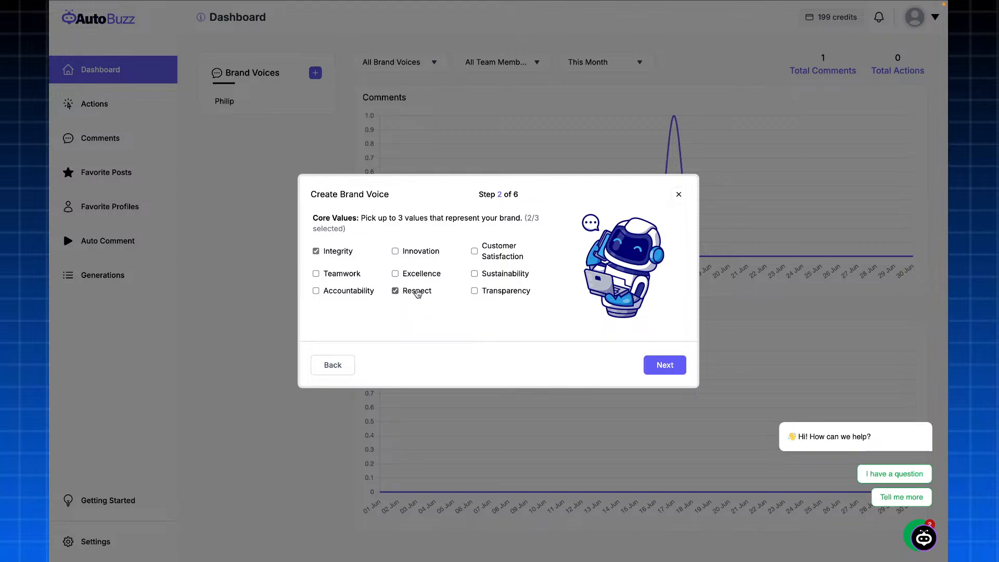
pyautogui.click(499, 258)
pyautogui.click(664, 372)
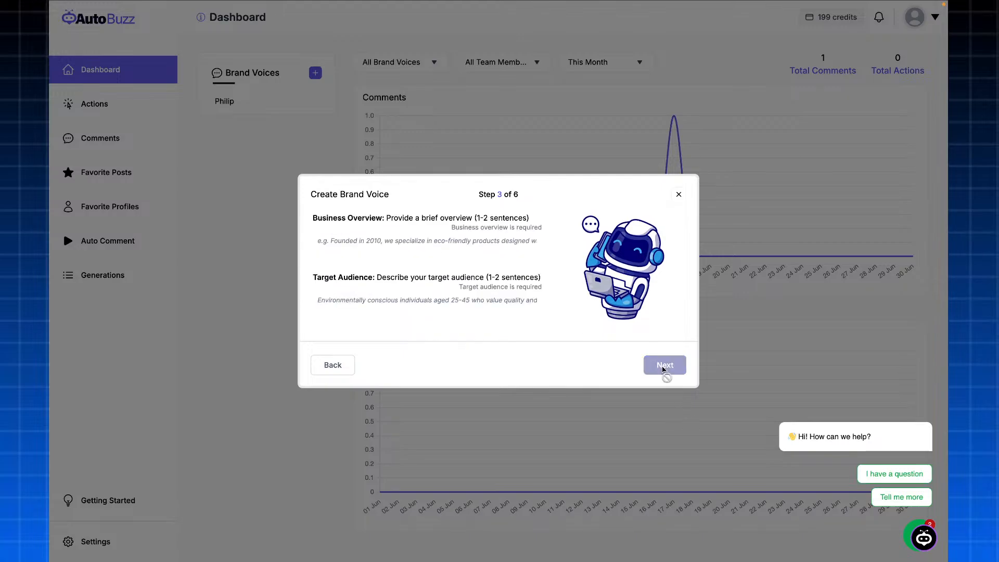
# Step: Enter the business overview "Food delivery business, founded in 2023. Delivers to all states in the USA", correcting the spelling mistakes
pyautogui.click(439, 238)
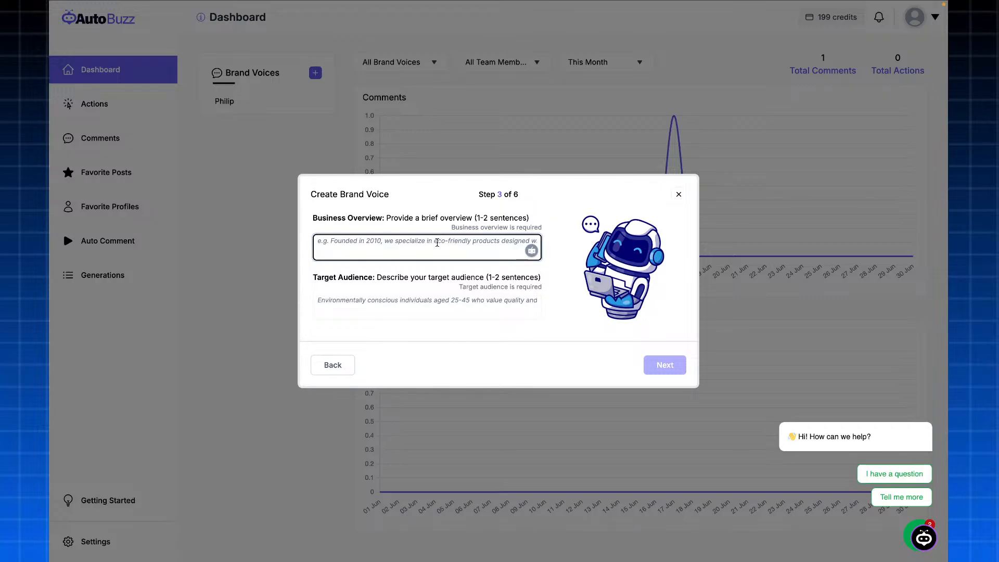
pyautogui.write('Food d')
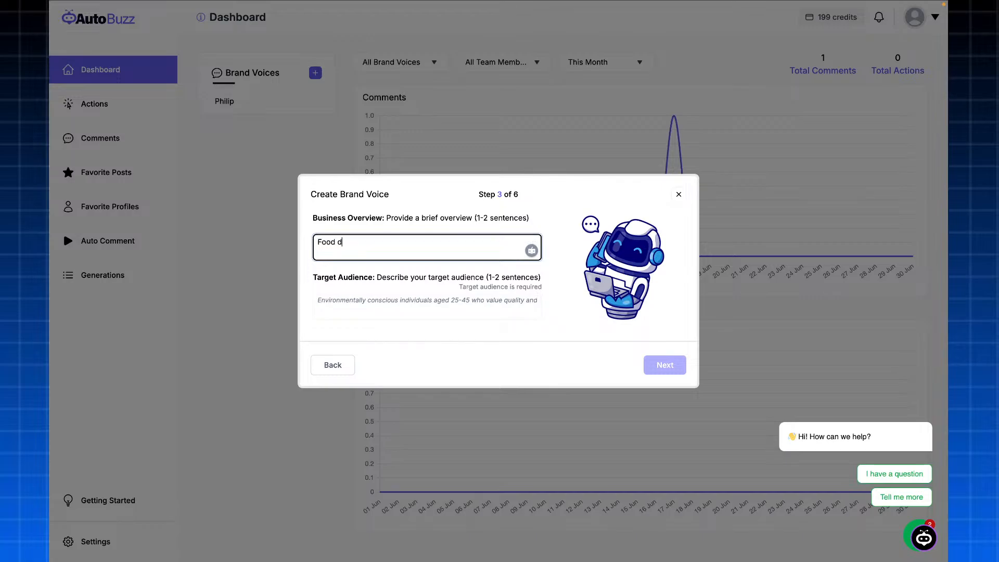
pyautogui.write('eliveyr')
pyautogui.press('BackSpace')
pyautogui.press('BackSpace')
pyautogui.write('rry')
pyautogui.press('BackSpace')
pyautogui.press('BackSpace')
pyautogui.press('BackSpace')
pyautogui.write('y business, founded in 2023. ')
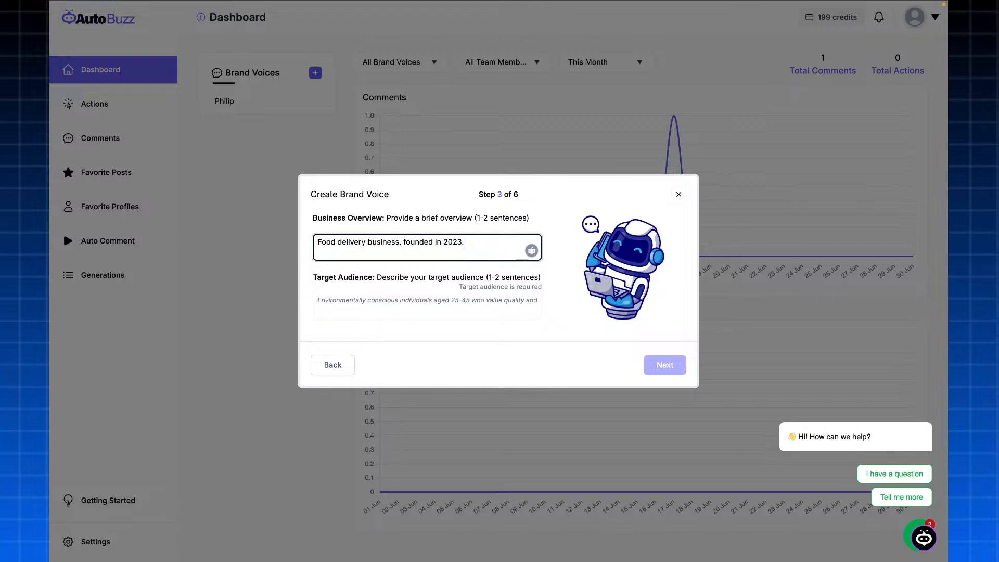
pyautogui.write('Deliver')
pyautogui.write('ss ')
pyautogui.write('to ')
pyautogui.write('alll')
pyautogui.write('s')
pyautogui.write('tates ')
pyautogui.write('in')
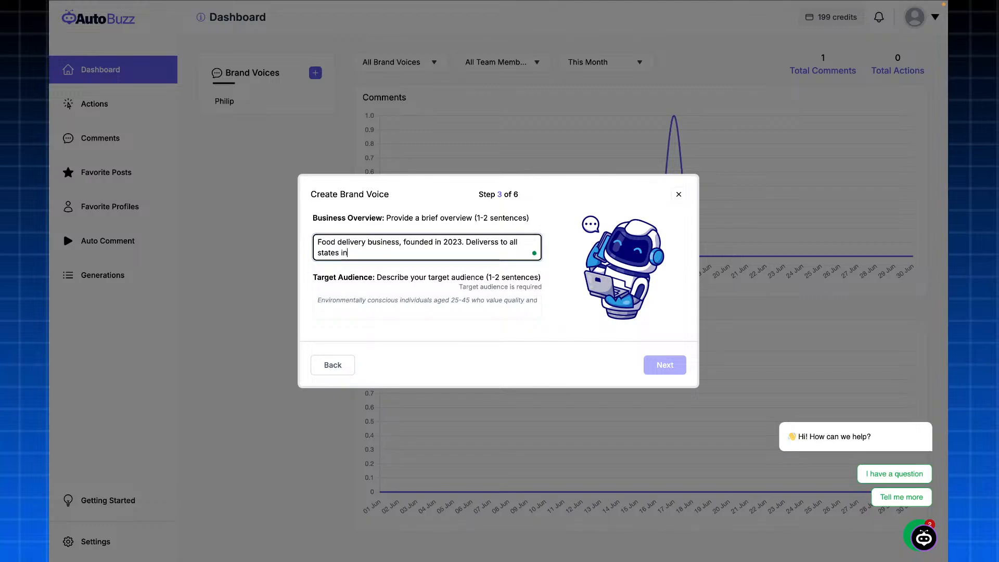
pyautogui.write(' the USA')
pyautogui.rightClick(496, 242)
pyautogui.click(478, 269)
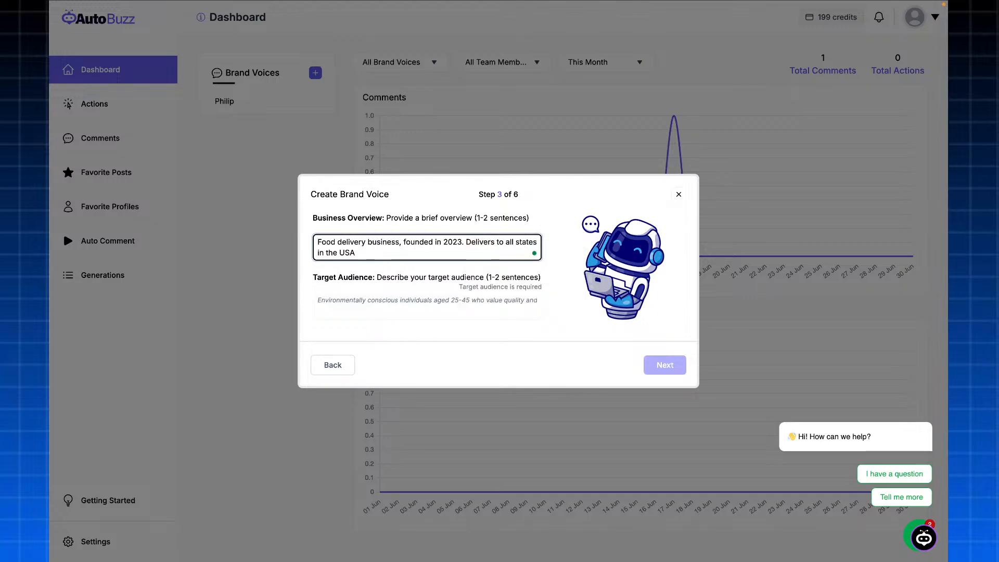
# Step: Describe the target audience as "Young professionals looking to order food from home" and proceed to the comment goal
pyautogui.click(416, 311)
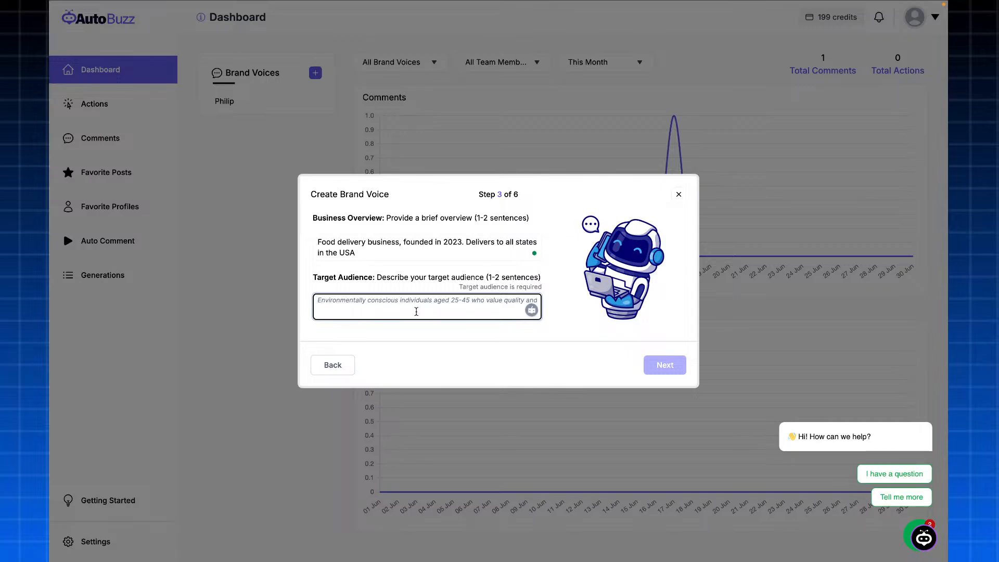
pyautogui.write('Young professional')
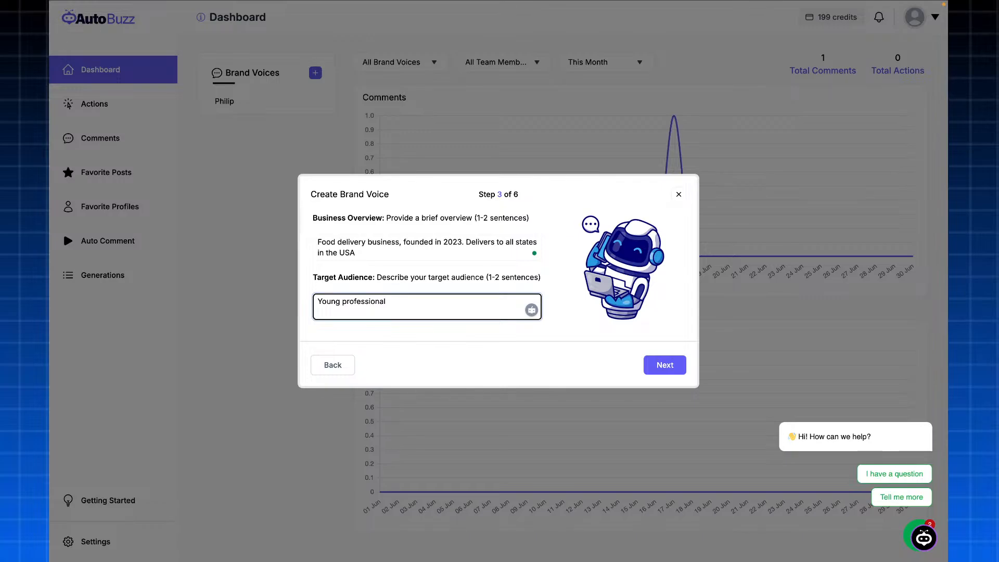
pyautogui.write('s')
pyautogui.write(' looking to order food from hoom')
pyautogui.press('BackSpace')
pyautogui.press('BackSpace')
pyautogui.write('me')
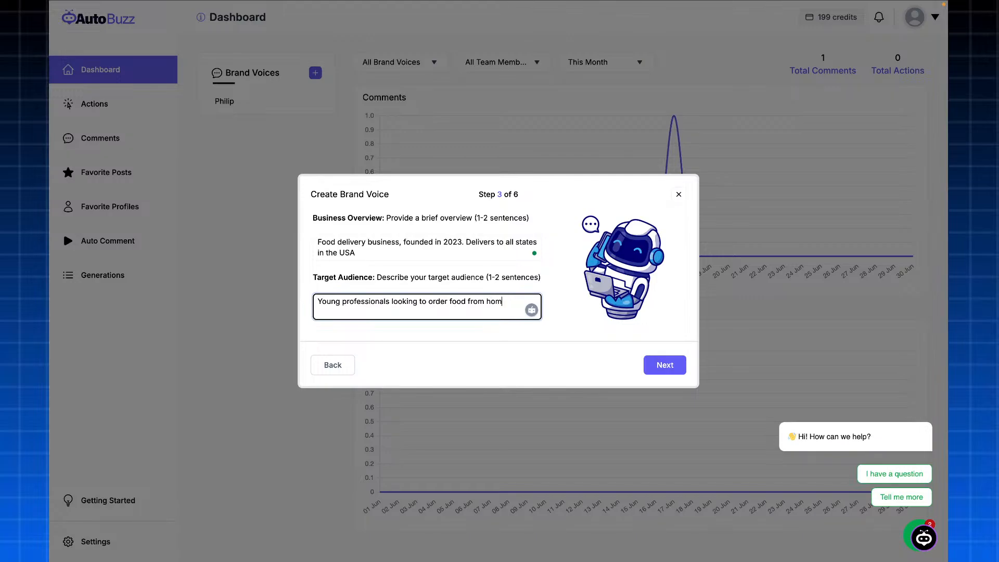
pyautogui.click(667, 366)
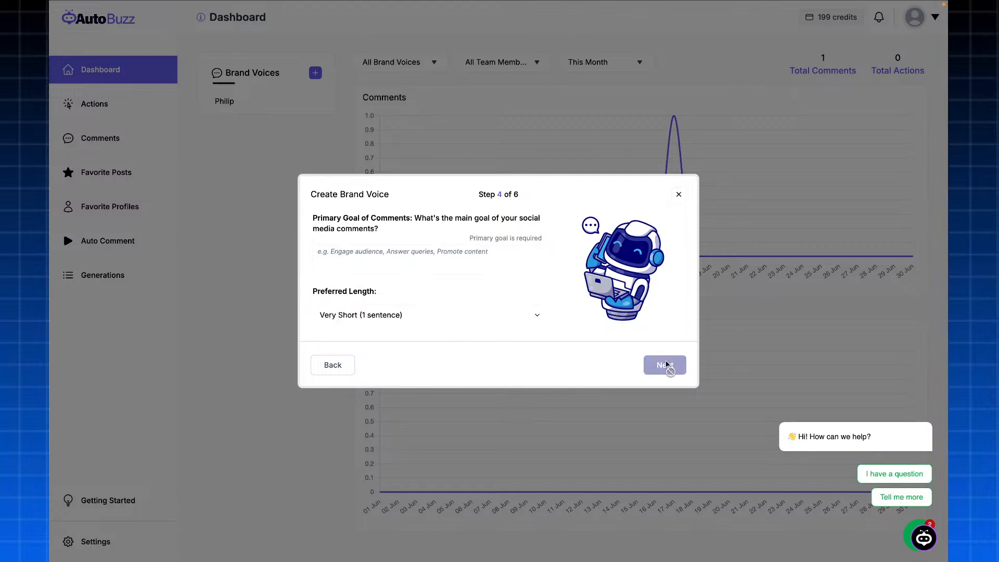
# Step: Set the primary goal of comments to "Enage users" with a preferred length of Short (2-3 Sentences), and continue to the example comments
pyautogui.click(412, 252)
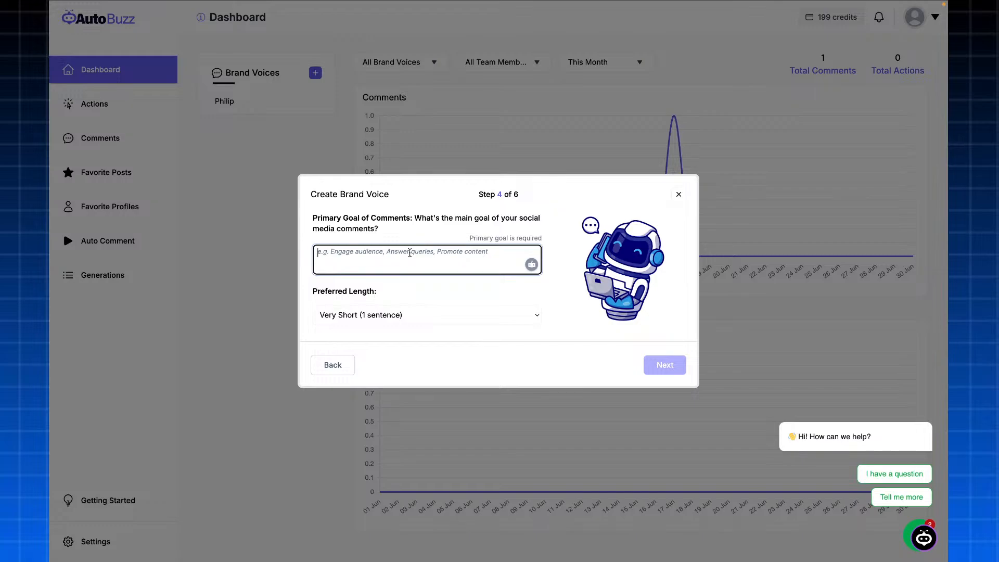
pyautogui.write('e')
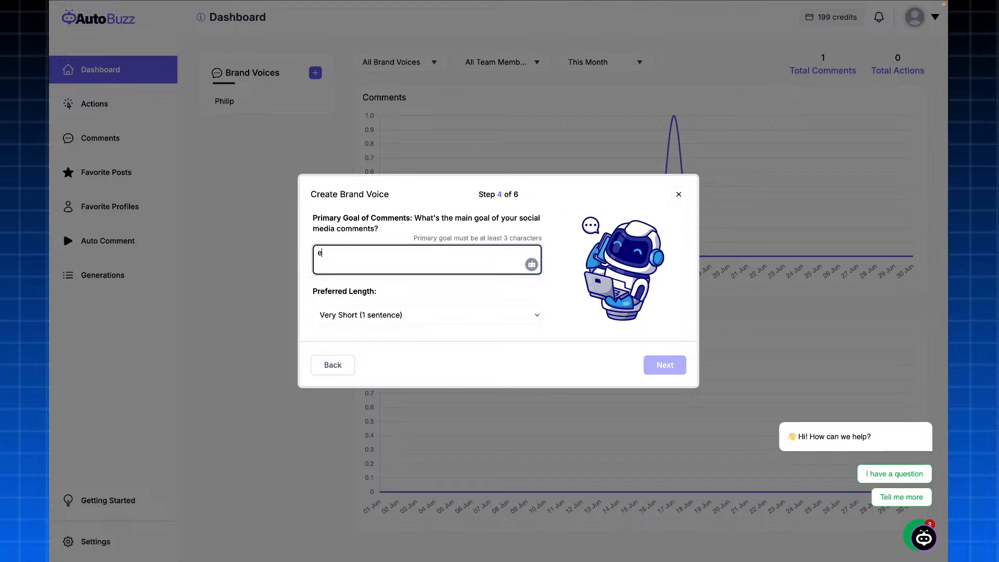
pyautogui.press('BackSpace')
pyautogui.press('BackSpace')
pyautogui.write('Enae')
pyautogui.press('BackSpace')
pyautogui.write('ge users')
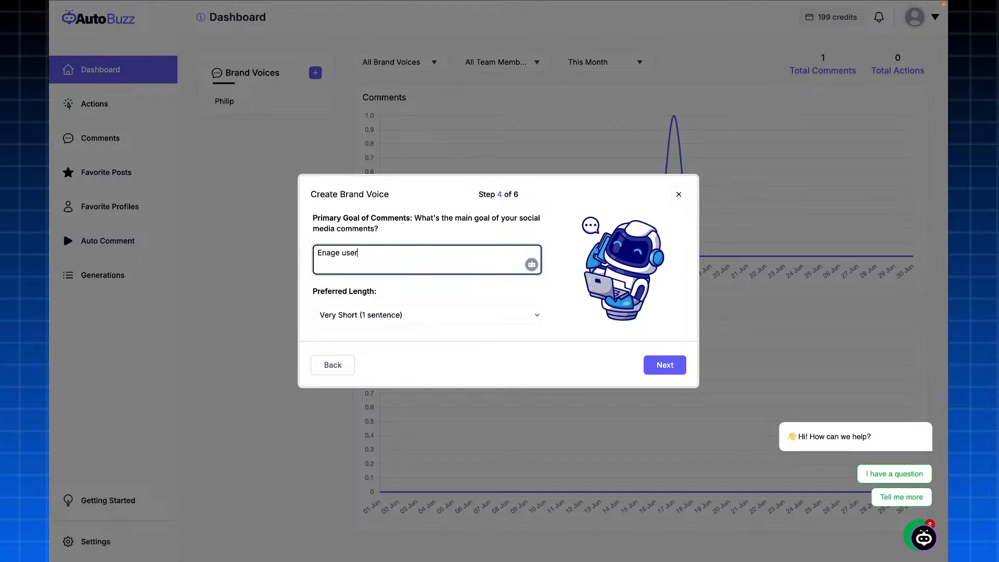
pyautogui.click(401, 314)
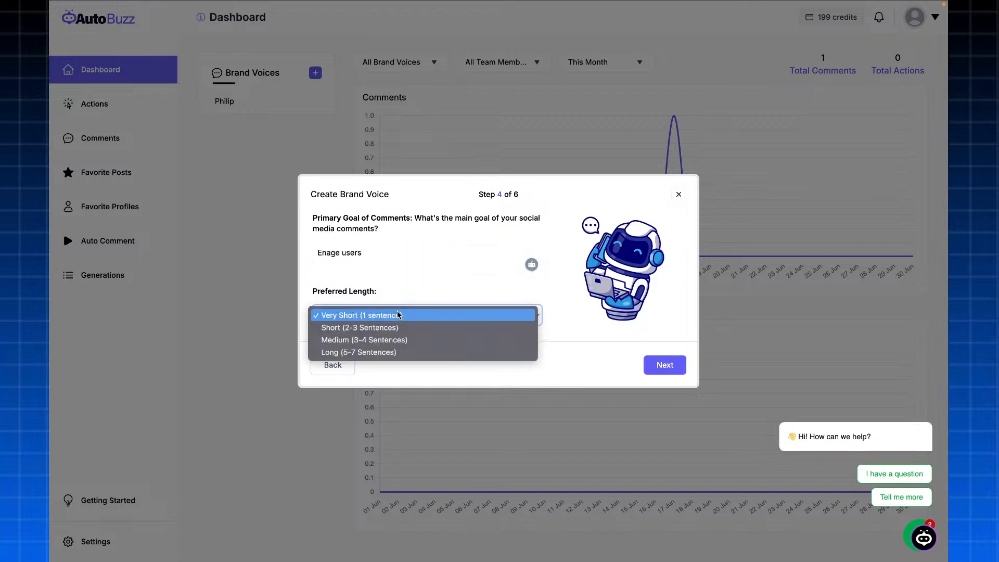
pyautogui.click(377, 328)
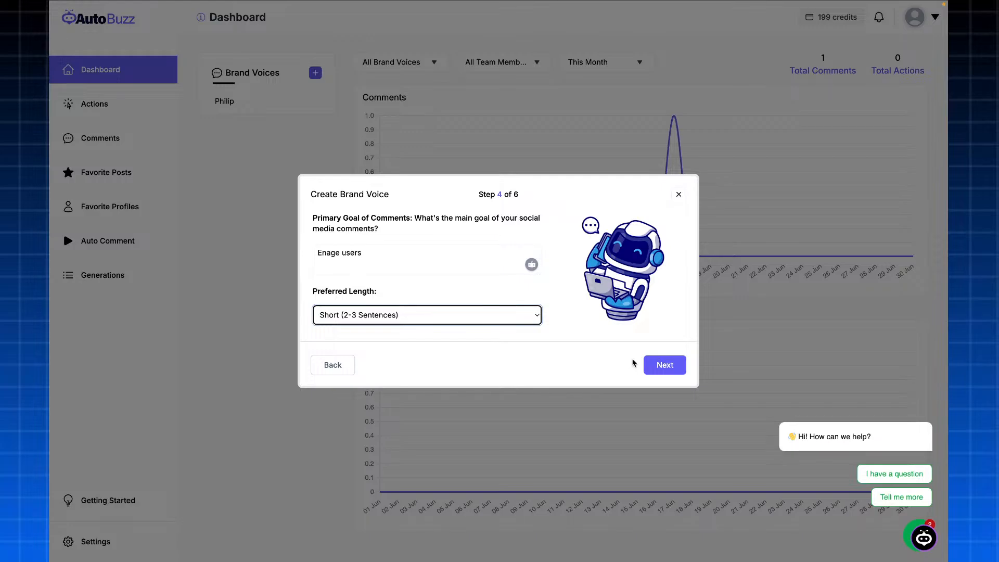
pyautogui.click(652, 364)
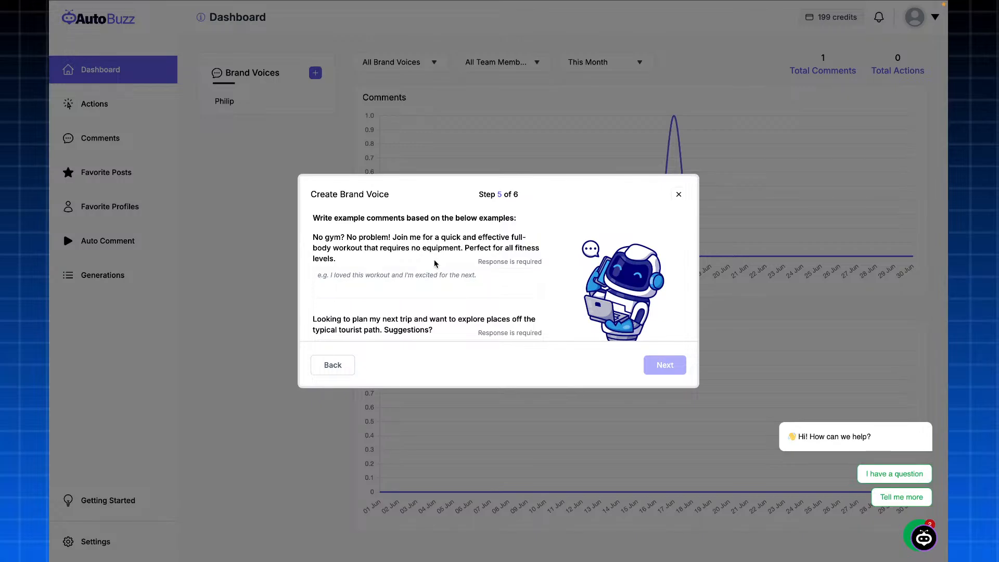
# Step: Answer the no-gym workout example with "I'd prefer the gym, but if the workout will also be intense, I'm in!"
pyautogui.click(412, 274)
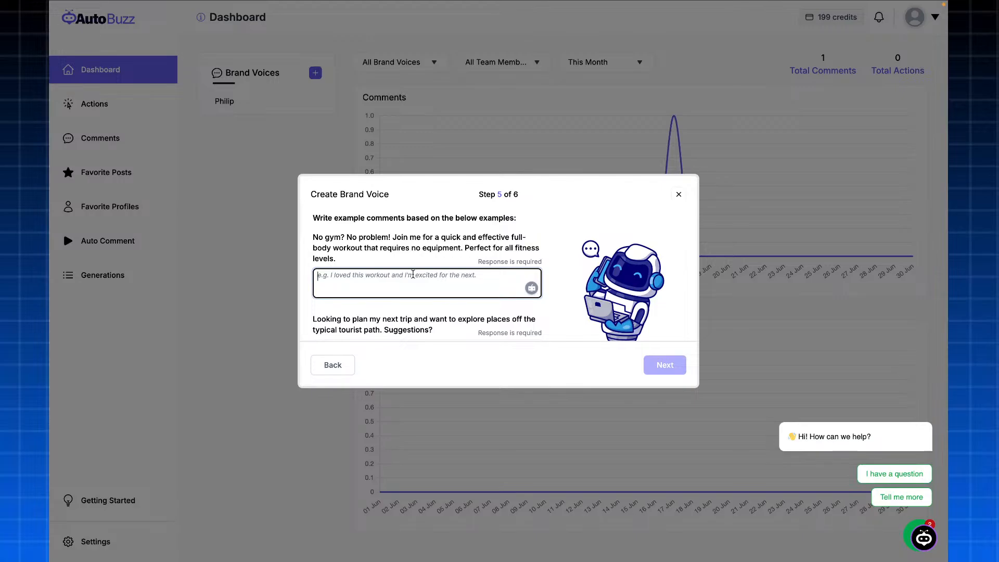
pyautogui.write("I'd prefer the gu")
pyautogui.press('BackSpace')
pyautogui.write('ym, but')
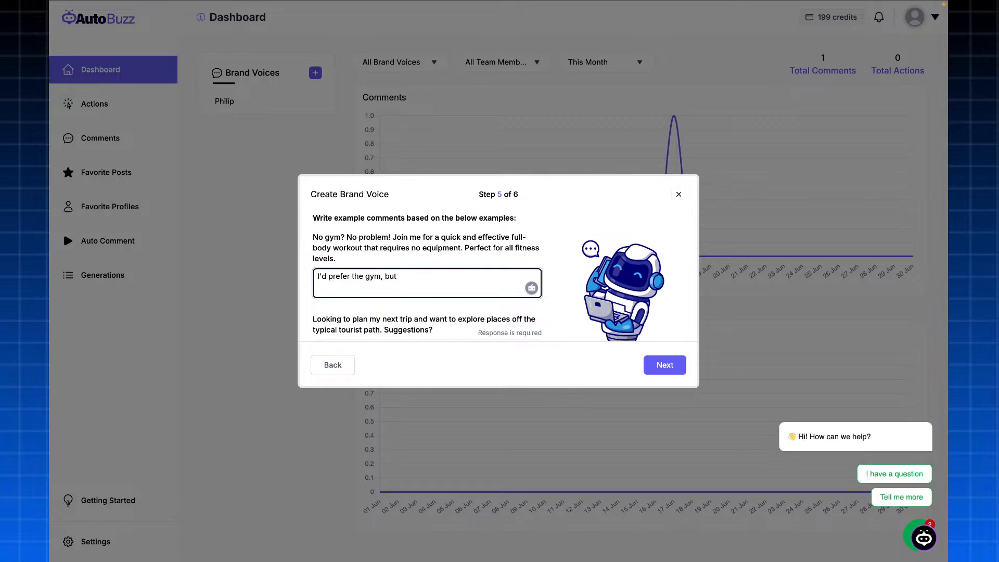
pyautogui.write(' if the workouut')
pyautogui.press('BackSpace')
pyautogui.press('BackSpace')
pyautogui.write("t will also be intense, I'm in")
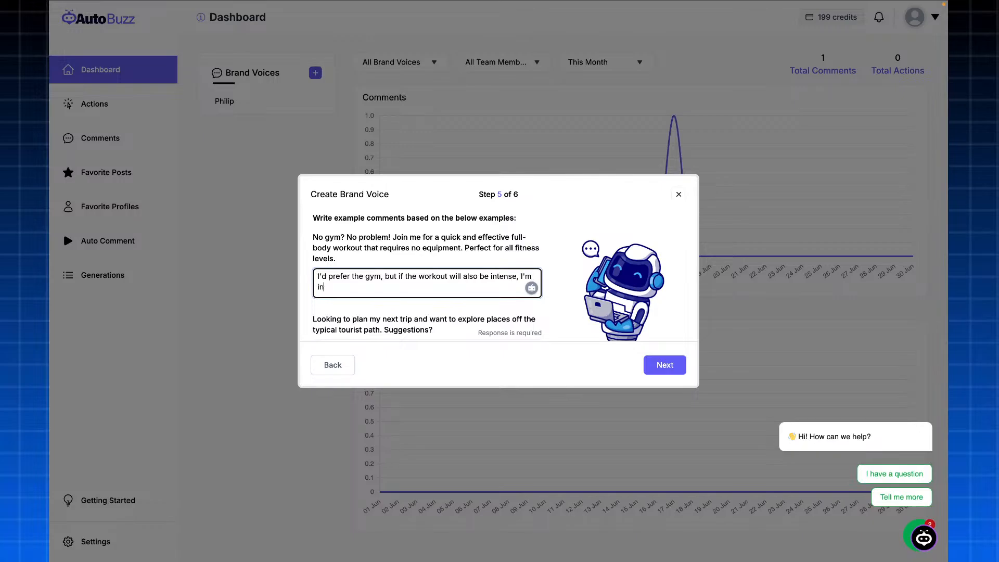
pyautogui.scroll(-1, 389, 296)
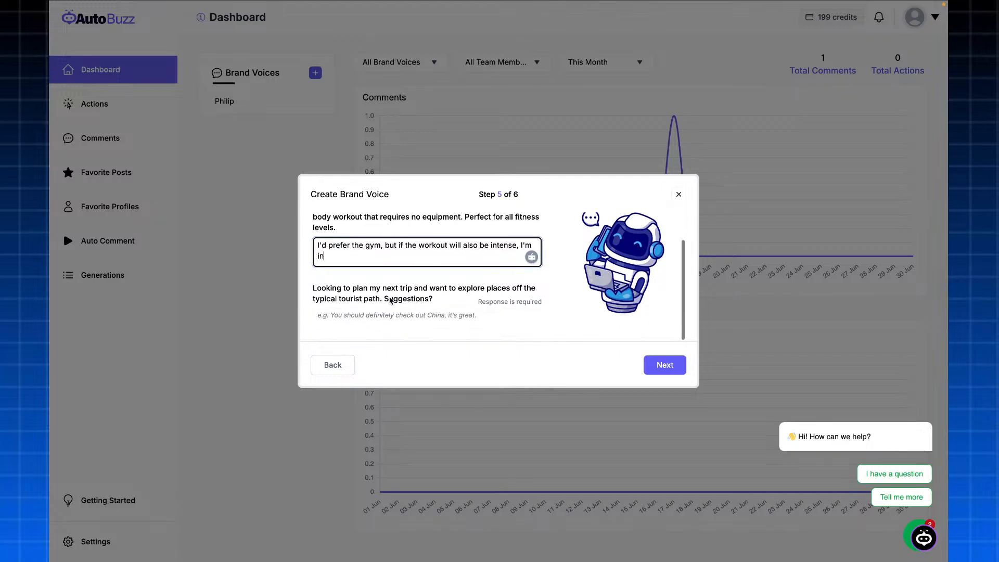
pyautogui.write('!')
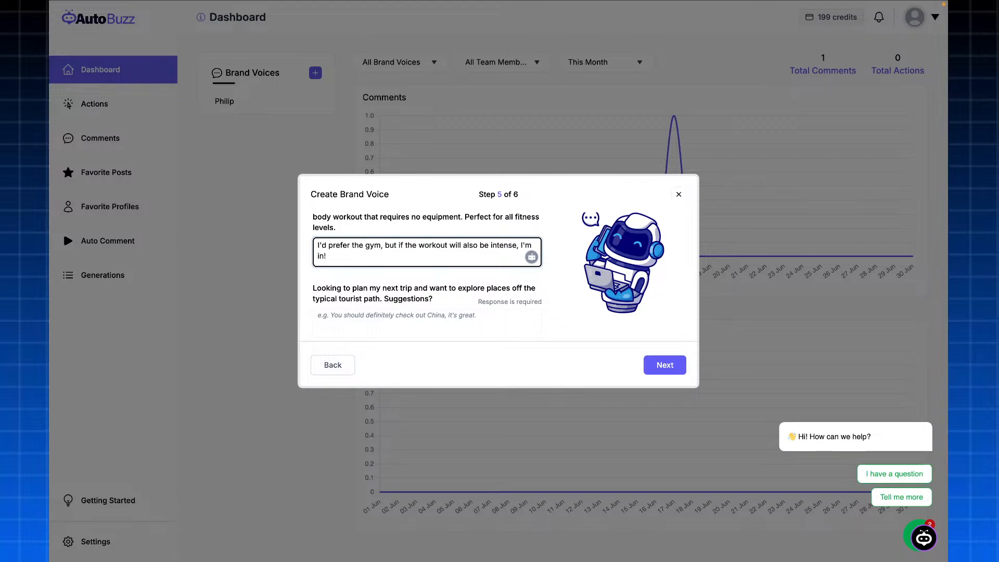
# Step: Begin the reply to the trip suggestions example with "Try some of the small villages in the area", correcting the misspelled words
pyautogui.click(358, 314)
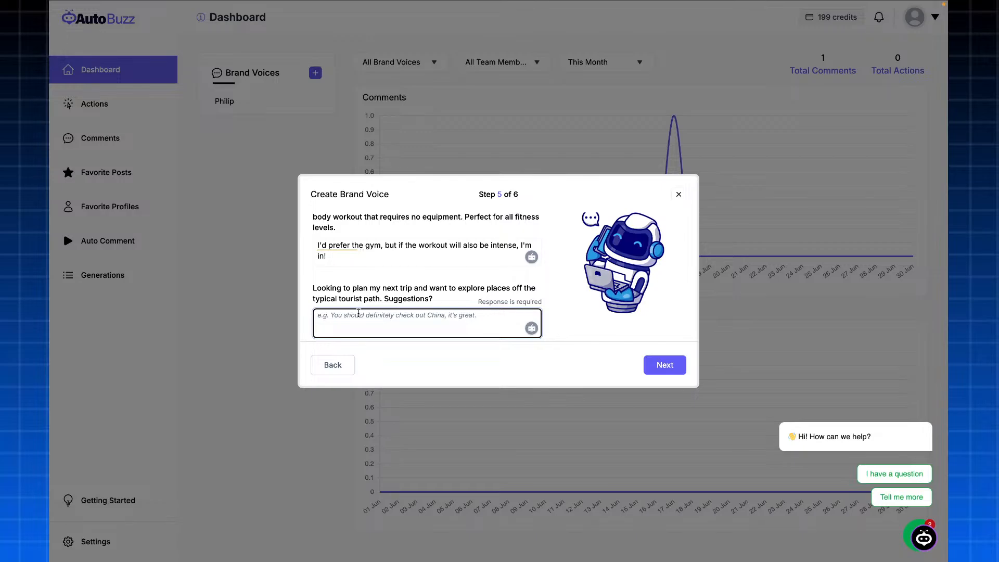
pyautogui.write('Try soo')
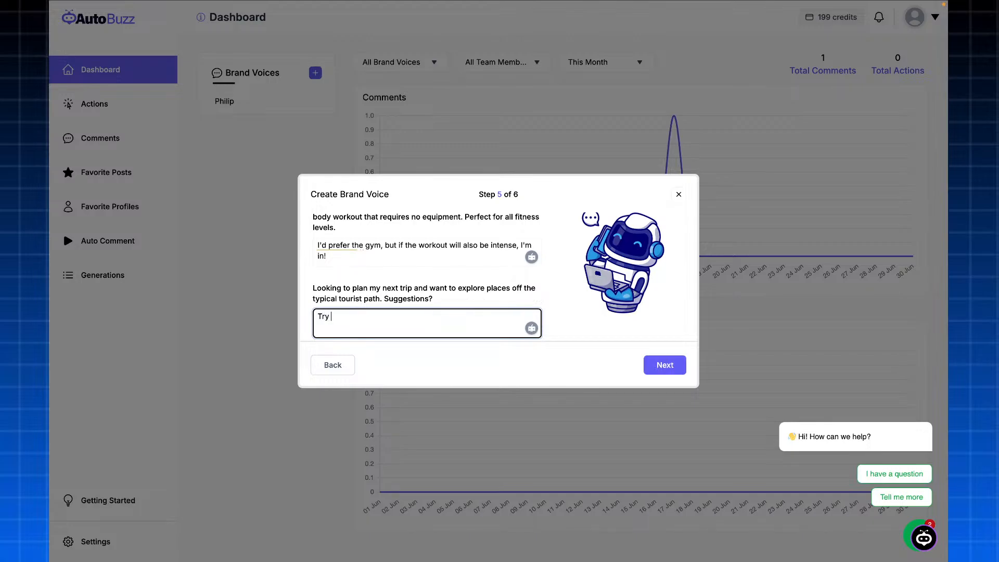
pyautogui.press('BackSpace')
pyautogui.press('BackSpace')
pyautogui.write('omme')
pyautogui.press('BackSpace')
pyautogui.press('BackSpace')
pyautogui.write('e o fthe')
pyautogui.press('BackSpace')
pyautogui.press('BackSpace')
pyautogui.press('BackSpace')
pyautogui.press('BackSpace')
pyautogui.write('fthe')
pyautogui.press('BackSpace')
pyautogui.press('BackSpace')
pyautogui.press('BackSpace')
pyautogui.press('BackSpace')
pyautogui.press('BackSpace')
pyautogui.write('fthe ssmal')
pyautogui.press('BackSpace')
pyautogui.press('BackSpace')
pyautogui.press('BackSpace')
pyautogui.press('BackSpace')
pyautogui.write('small villages in e')
pyautogui.press('BackSpace')
pyautogui.write('the arrrea')
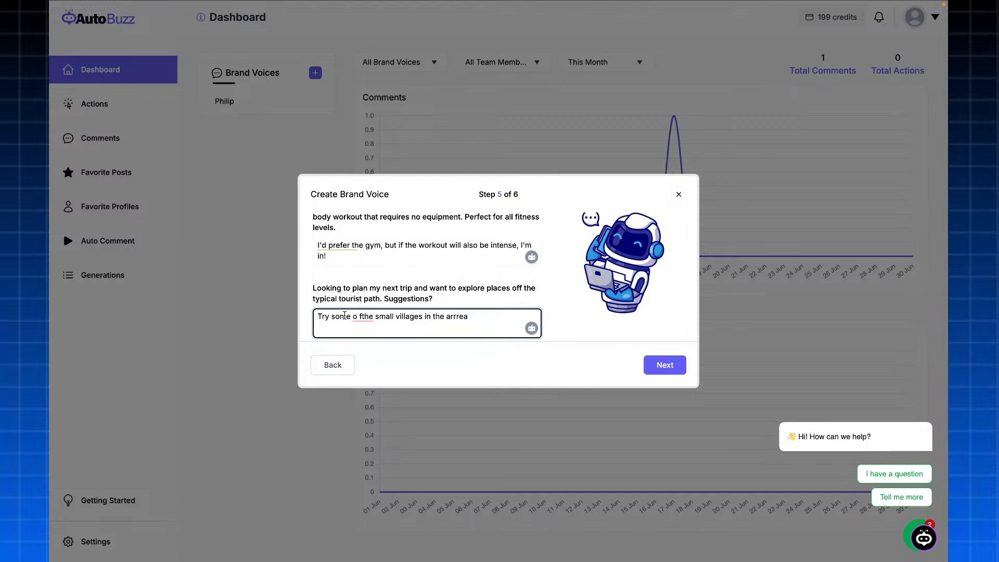
pyautogui.moveTo(364, 316)
pyautogui.click(364, 347)
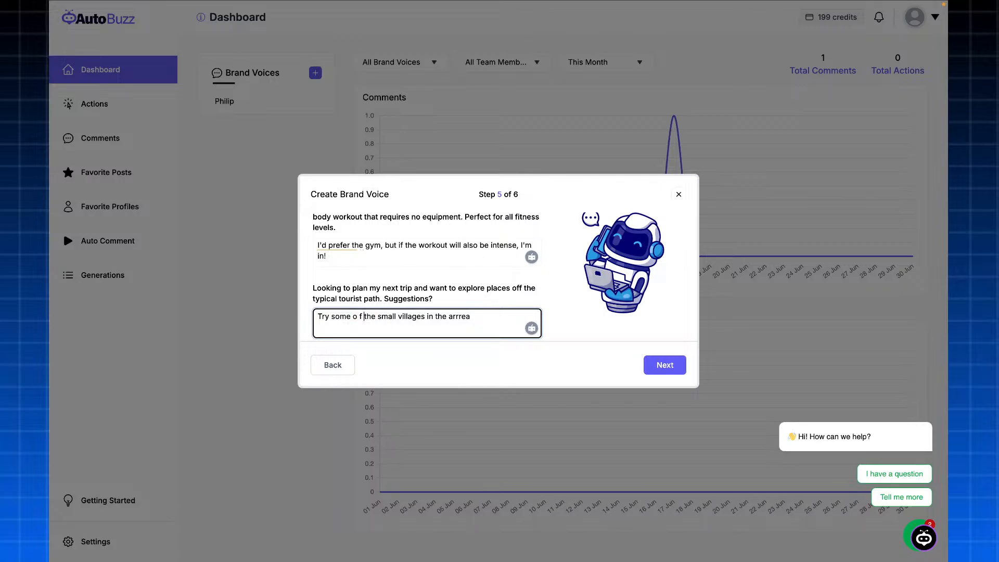
pyautogui.moveTo(457, 316)
pyautogui.click(454, 347)
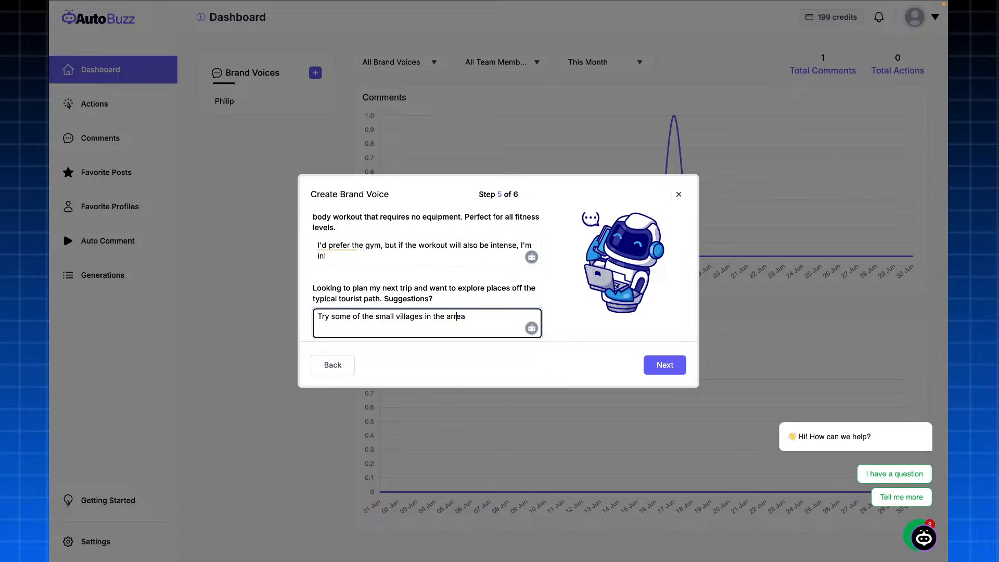
# Step: Extend the trip reply with ", and ask local residents", fix its spelling, and proceed to the final brand voice step
pyautogui.click(491, 311)
pyautogui.write(', and al')
pyautogui.press('BackSpace')
pyautogui.press('BackSpace')
pyautogui.press('BackSpace')
pyautogui.write('ask local ressidentss')
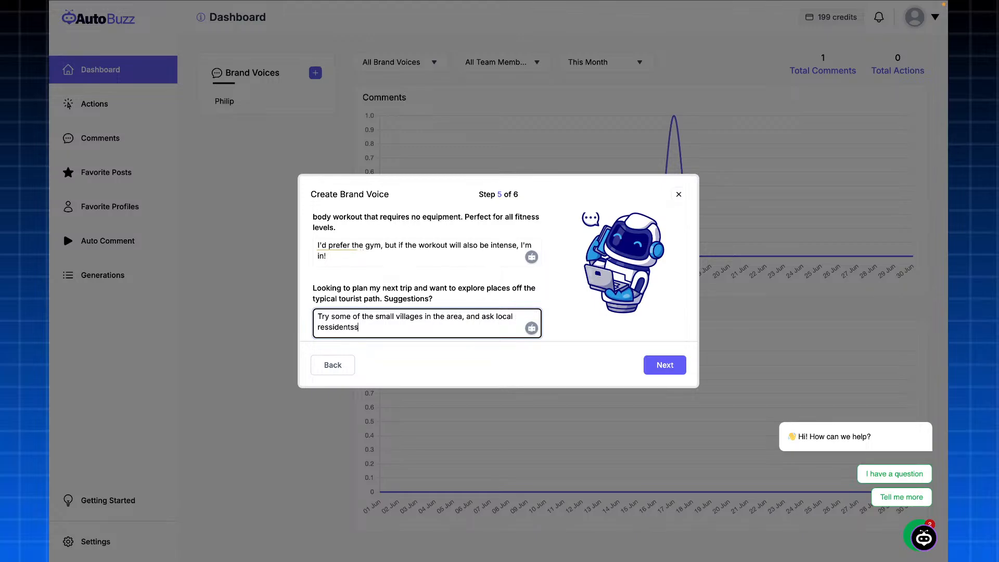
pyautogui.rightClick(331, 328)
pyautogui.click(338, 352)
pyautogui.click(658, 343)
pyautogui.click(658, 361)
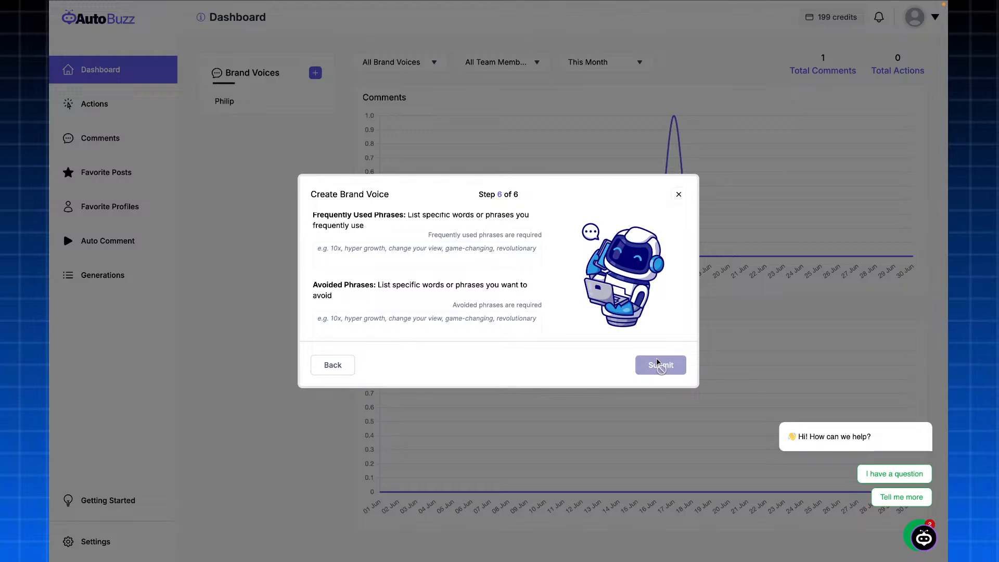
# Step: List "good, awesome, happy, great" as frequently used phrases and "bad, angry" as avoided phrases, and submit the brand voice
pyautogui.click(443, 249)
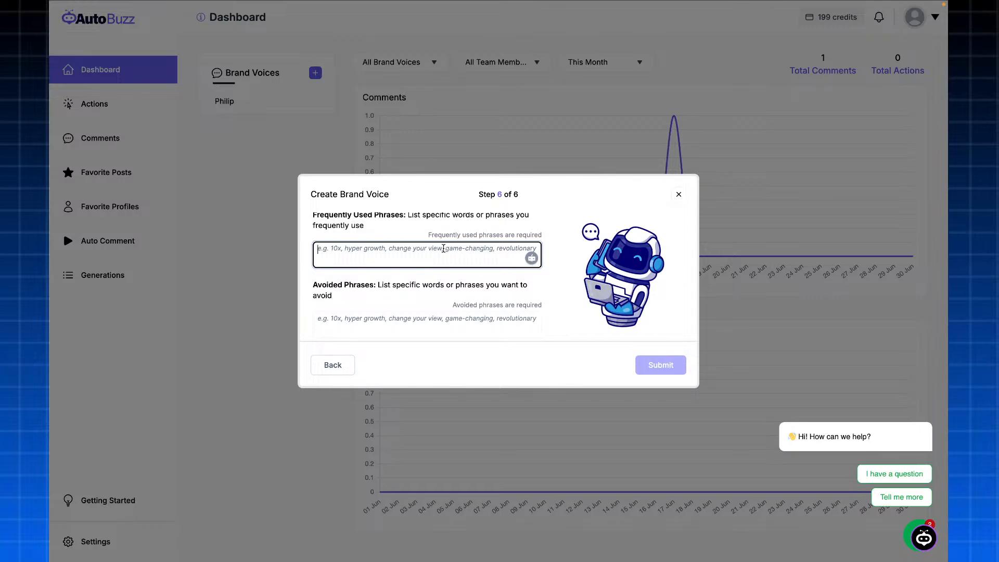
pyautogui.write('good, ')
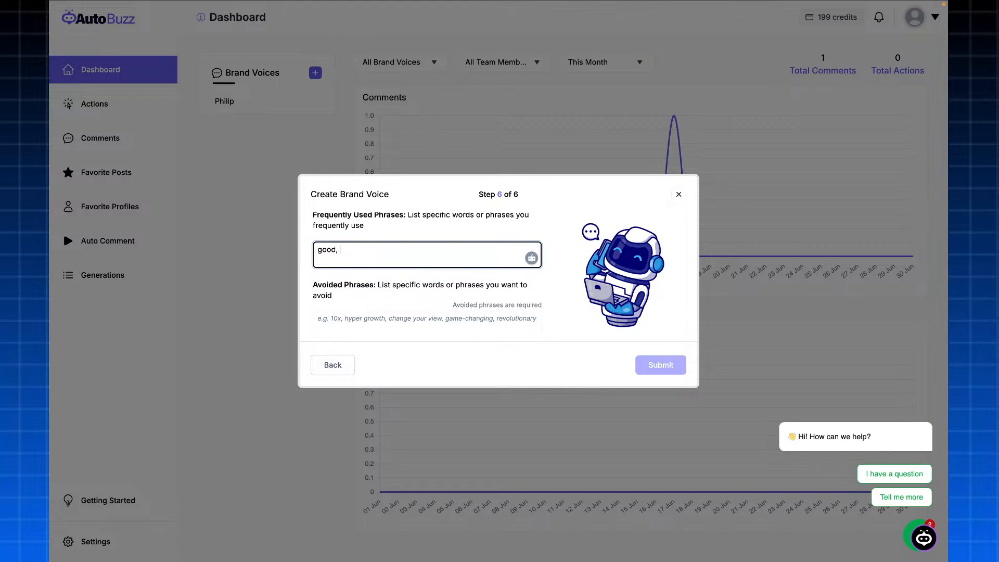
pyautogui.write('awesome, happy, great')
pyautogui.click(382, 315)
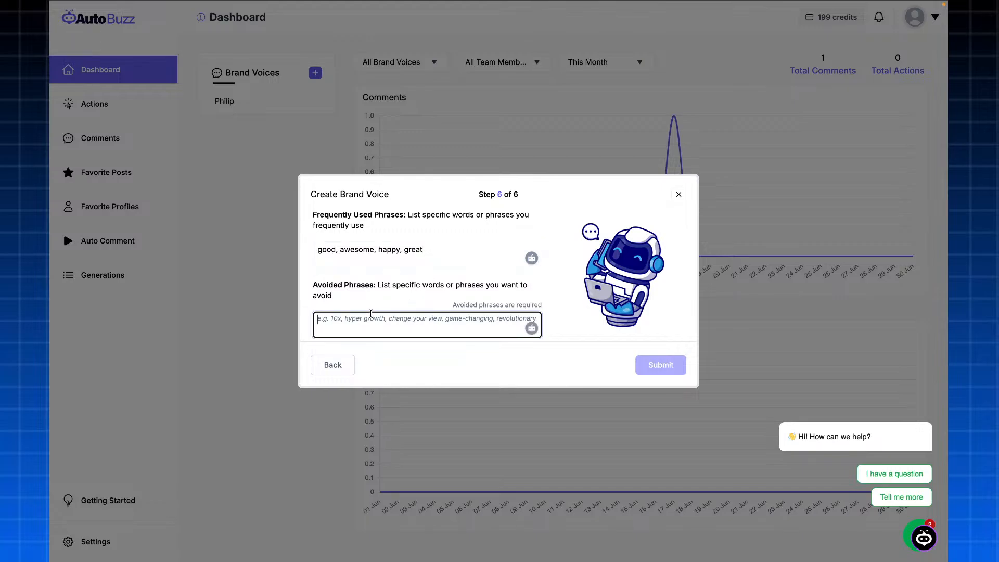
pyautogui.write('bad, a')
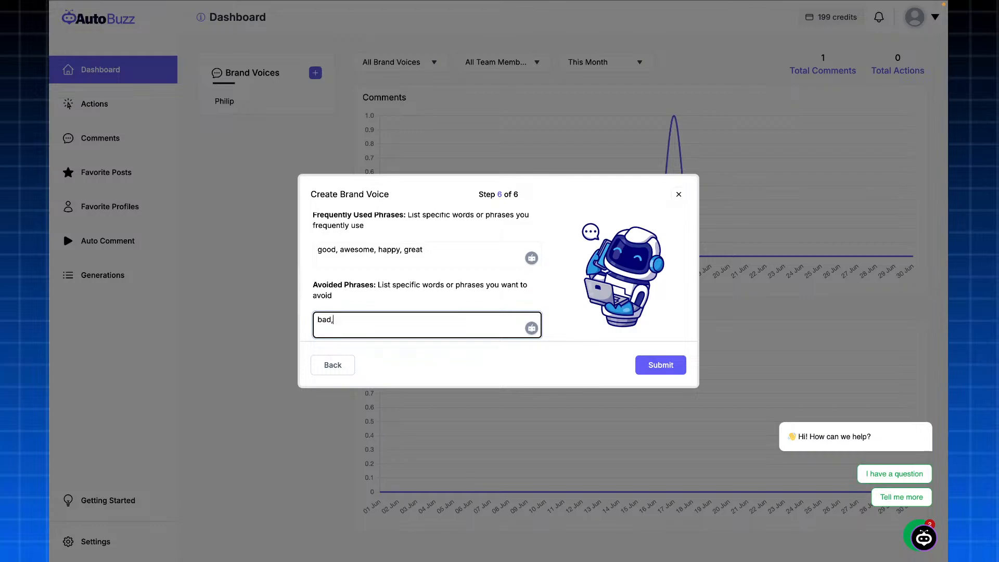
pyautogui.write('ngry')
pyautogui.click(650, 366)
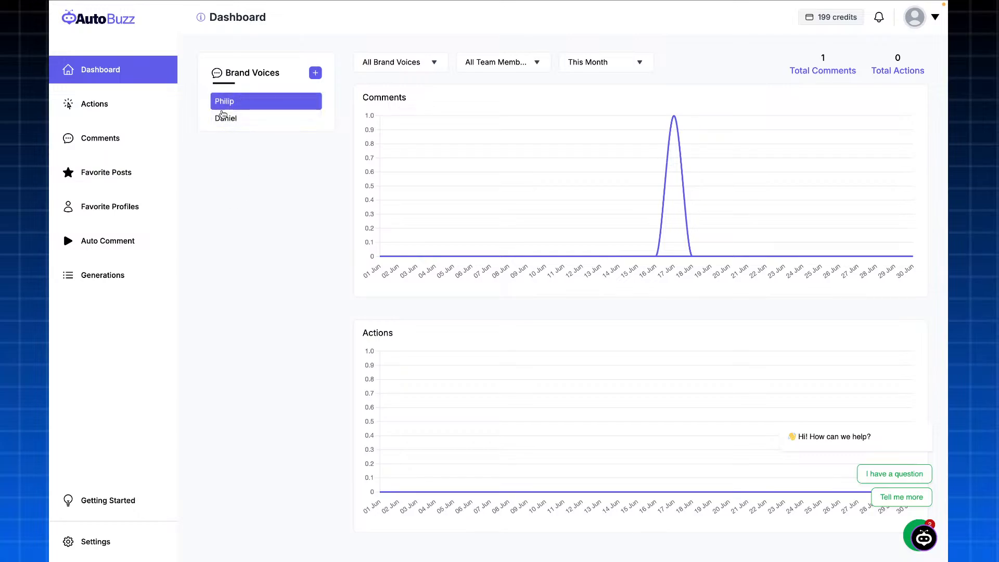
# Step: Return to the Getting Started steps, view the AutoBuzz AI extension's Chrome Web Store page, and close it
pyautogui.click(127, 514)
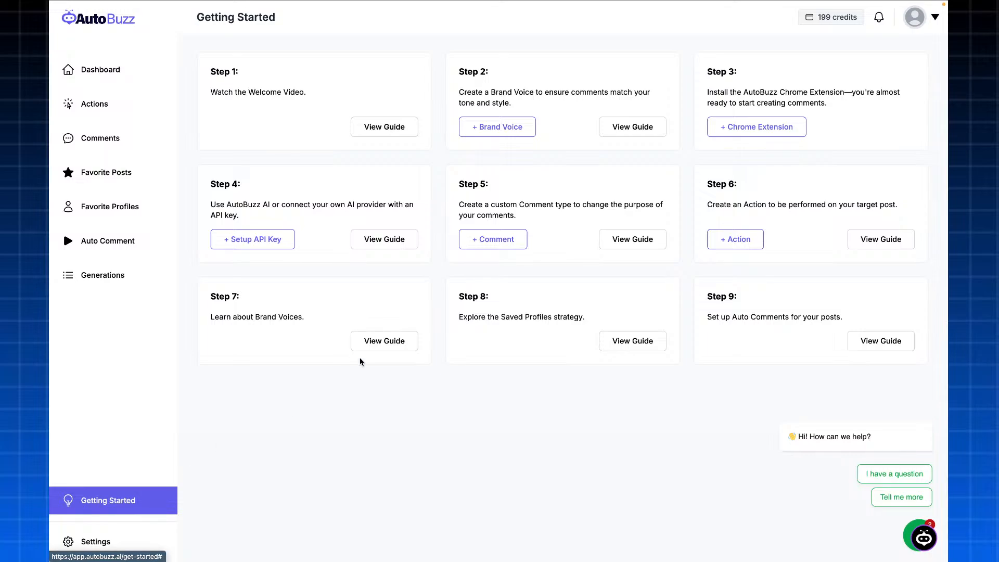
pyautogui.click(783, 137)
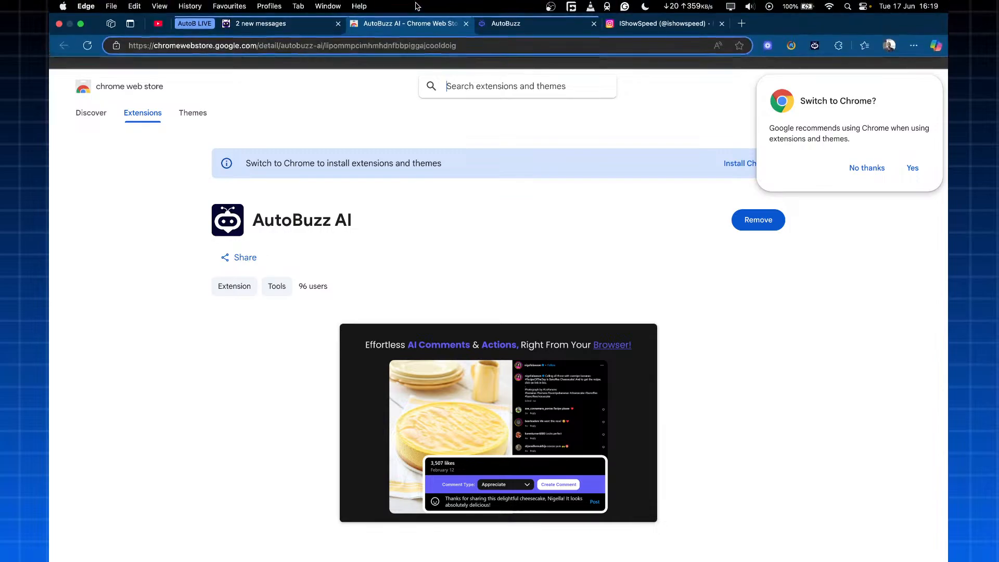
pyautogui.click(466, 24)
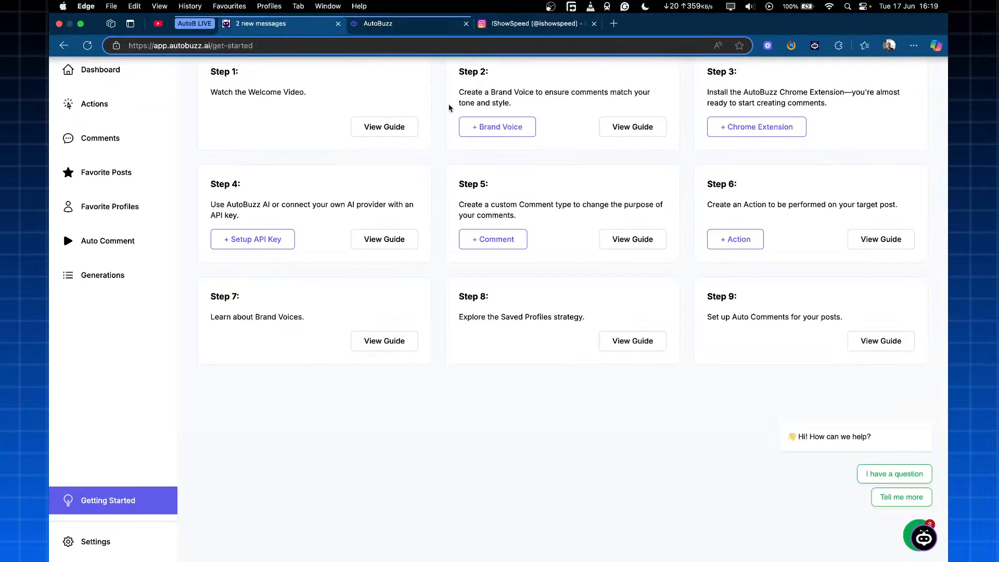
# Step: Open the AutoBuzz browser extension and look at its brand voice selection
pyautogui.moveTo(812, 3)
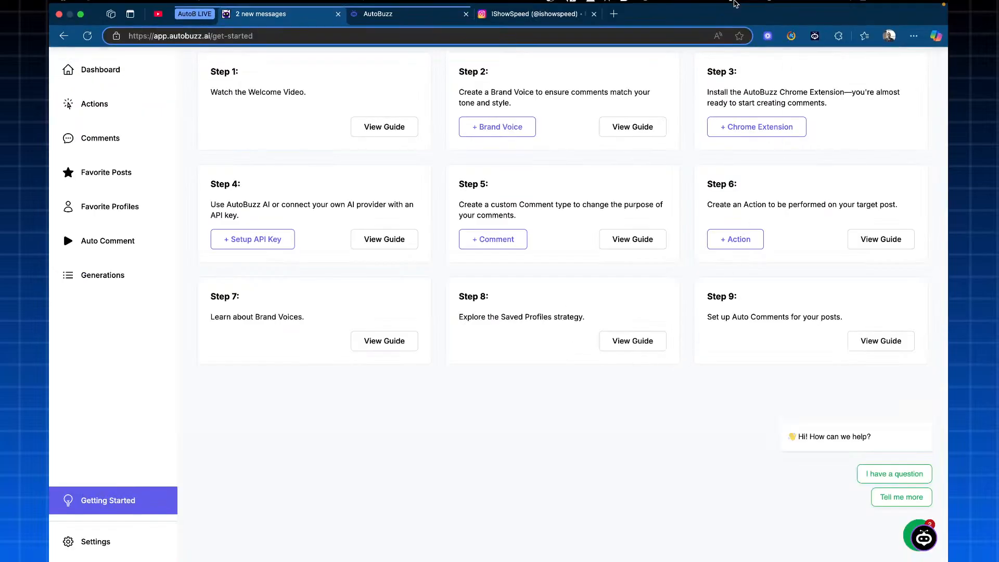
pyautogui.click(817, 48)
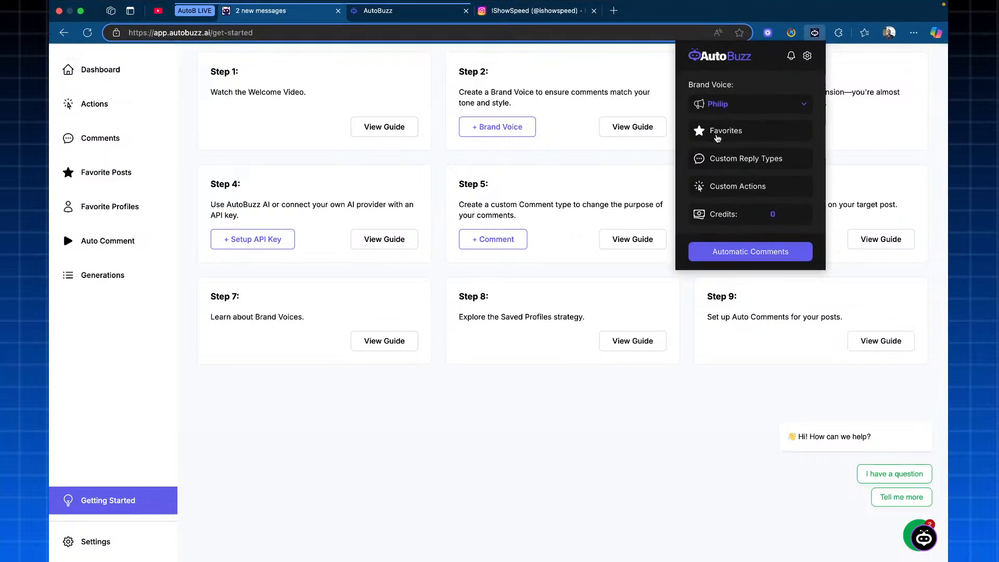
pyautogui.click(804, 105)
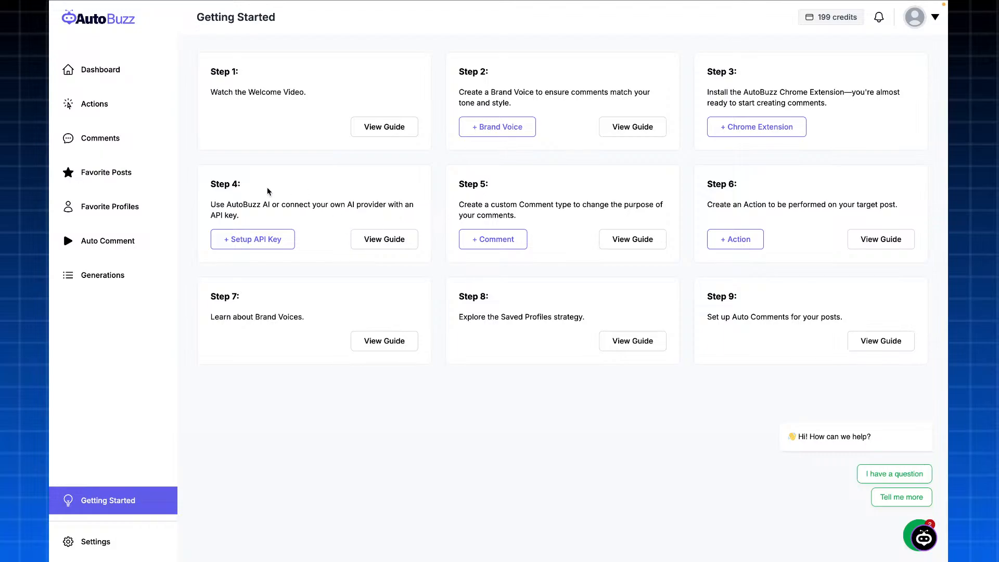
# Step: Examine the available AI LLM providers in the AI Setup settings, and return to the Getting Started steps
pyautogui.click(279, 246)
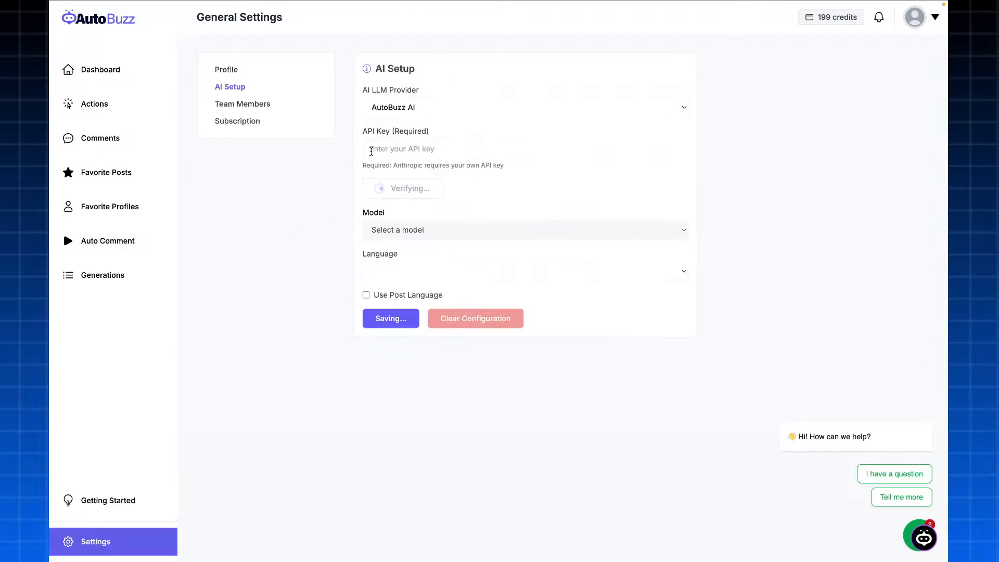
pyautogui.click(433, 105)
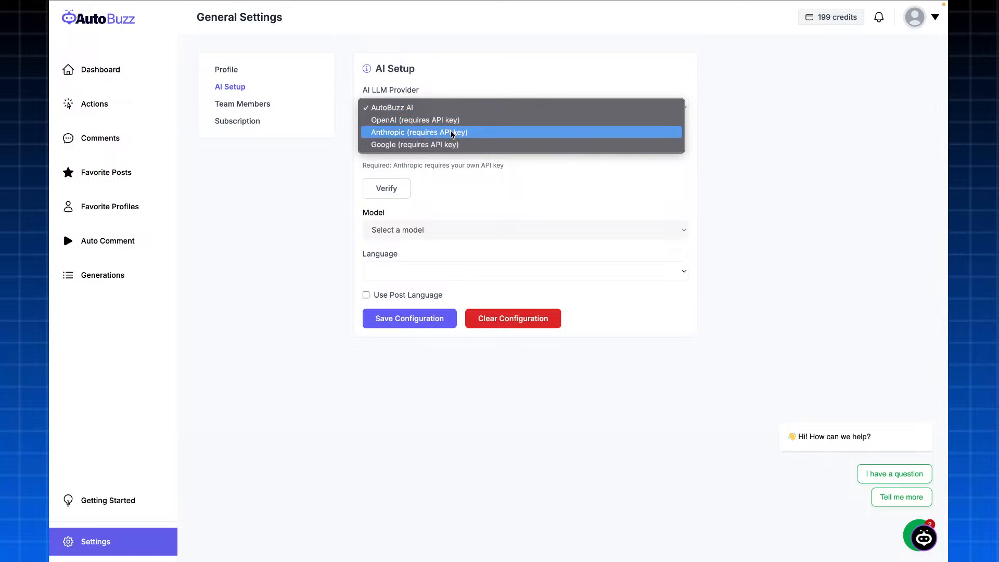
pyautogui.click(457, 189)
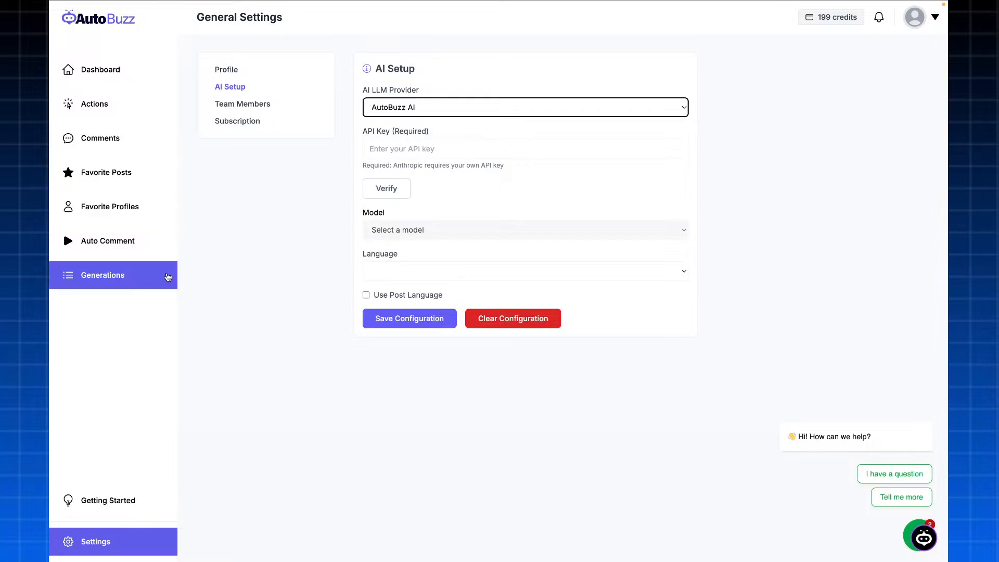
pyautogui.click(148, 498)
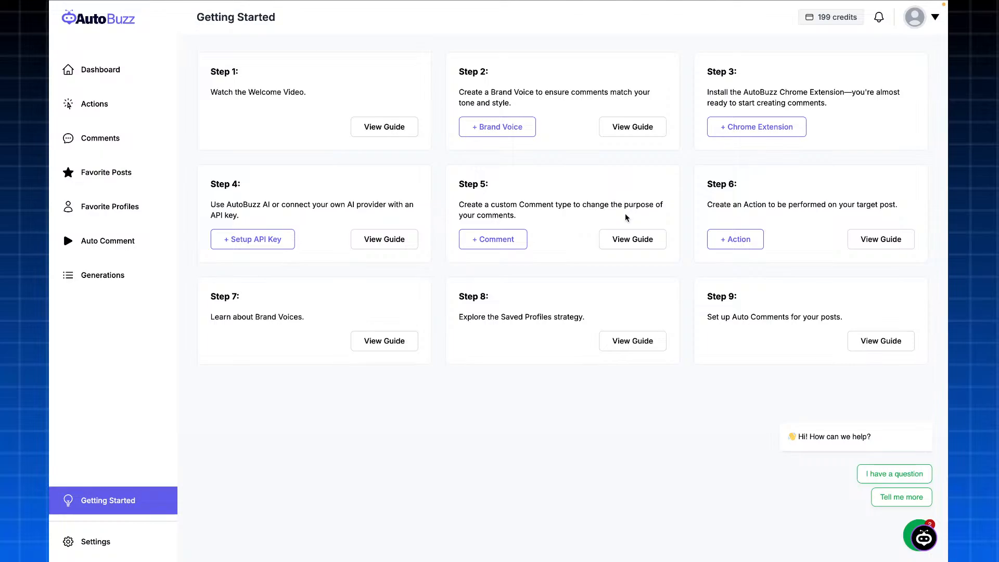
# Step: View the custom comment type form from Step 5, close it unfilled, and return to the Getting Started steps
pyautogui.click(478, 238)
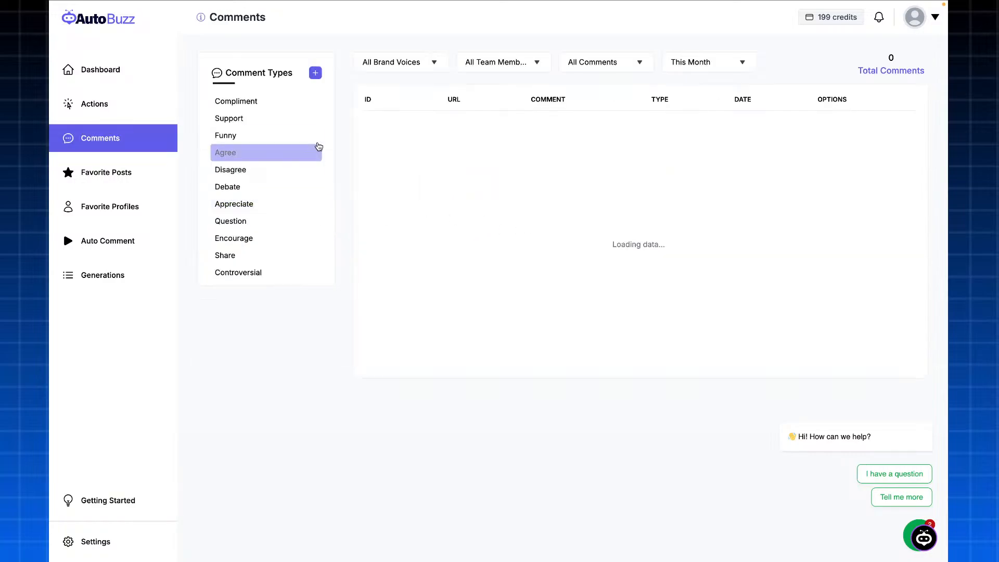
pyautogui.click(316, 73)
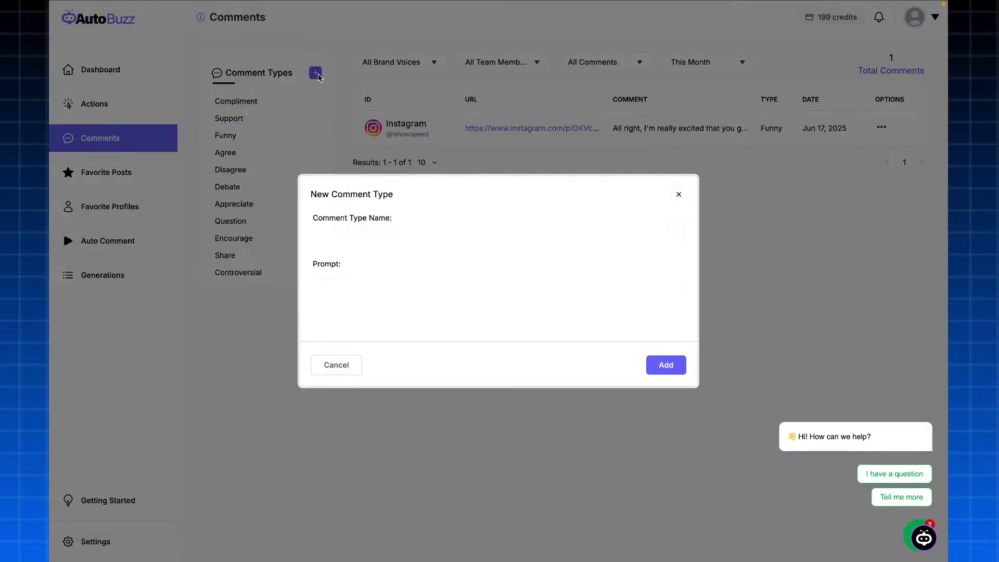
pyautogui.click(410, 249)
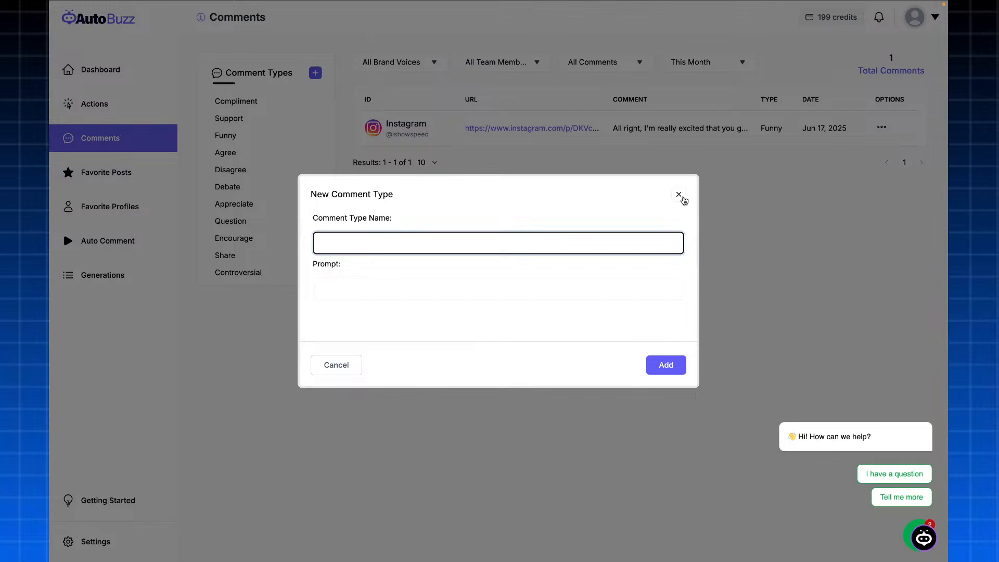
pyautogui.click(682, 198)
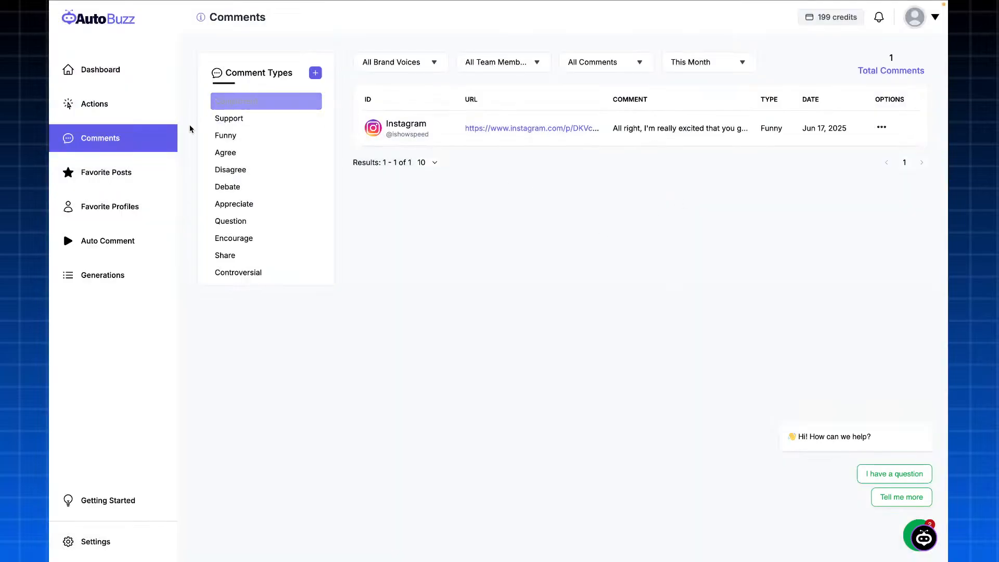
pyautogui.click(165, 514)
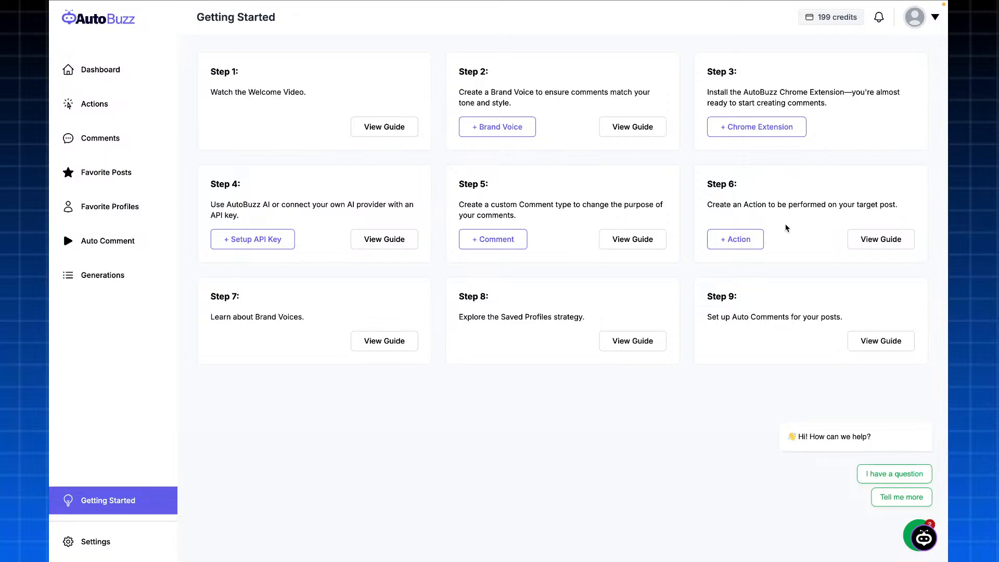
# Step: Begin a new action type named "Contribute" from Step 6, and check the existing Summarize action type's prompt
pyautogui.click(751, 242)
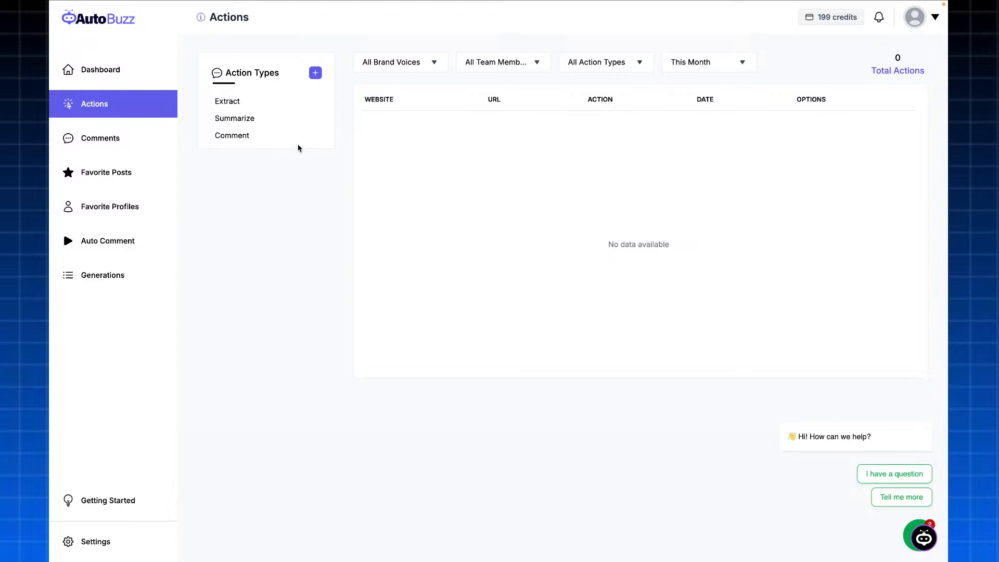
pyautogui.click(316, 72)
pyautogui.click(404, 242)
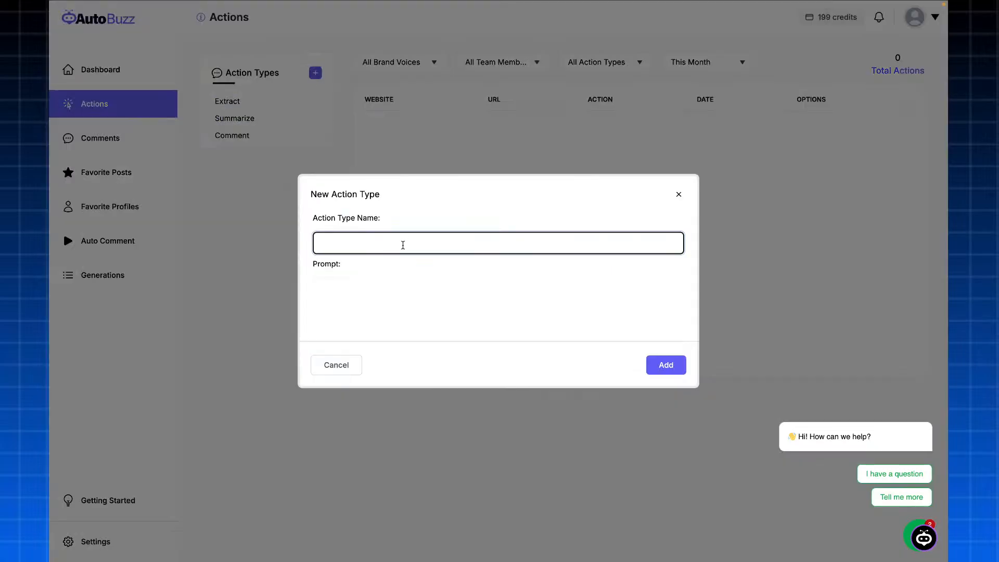
pyautogui.write('Contribute')
pyautogui.click(524, 312)
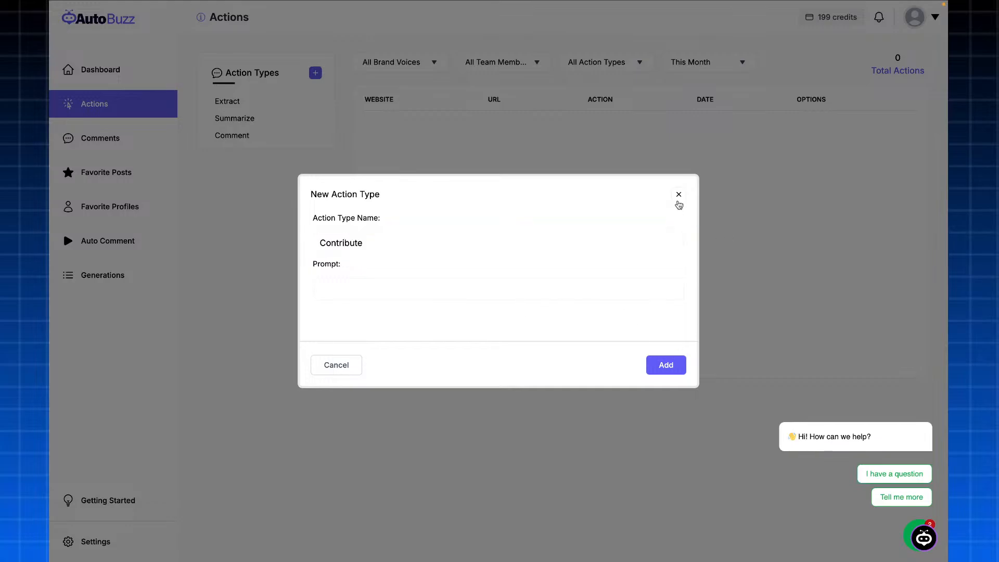
pyautogui.click(679, 194)
pyautogui.click(271, 117)
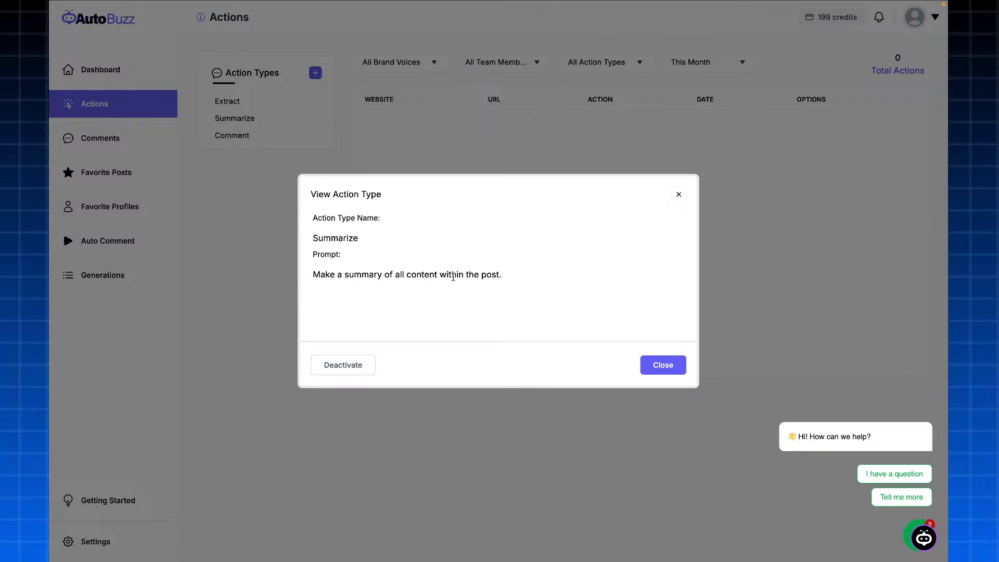
pyautogui.click(678, 194)
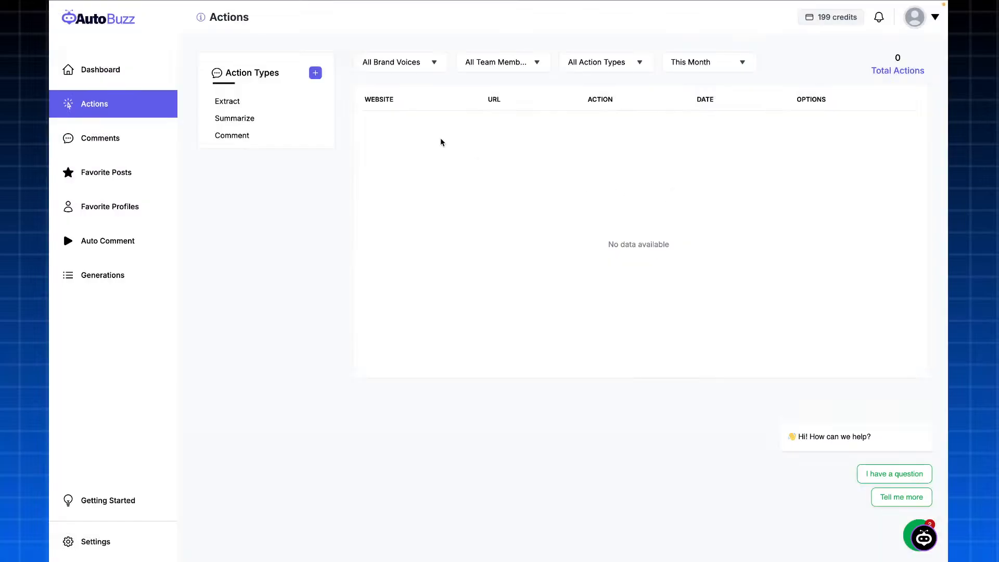
# Step: Add the Contribute action type with the prompt "Make an accurate contribution to the content of the post"
pyautogui.click(317, 76)
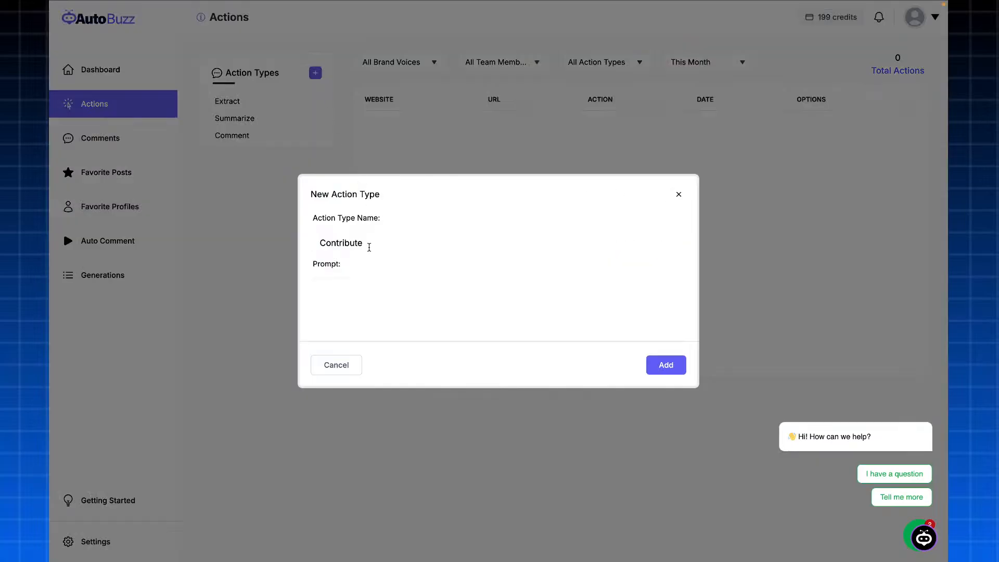
pyautogui.click(372, 290)
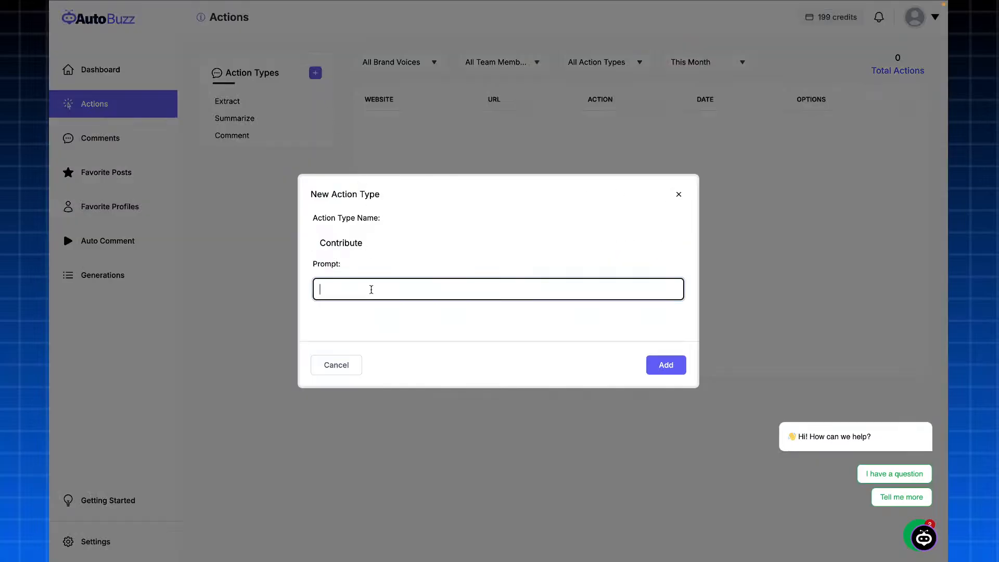
pyautogui.write('Make a an accuratee contrr')
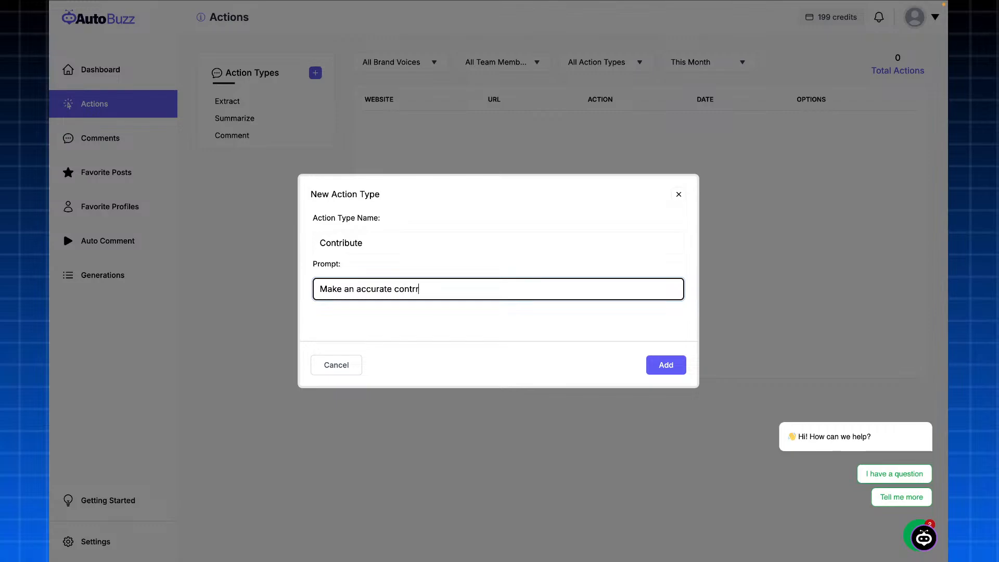
pyautogui.write('bution to tehhe content of the')
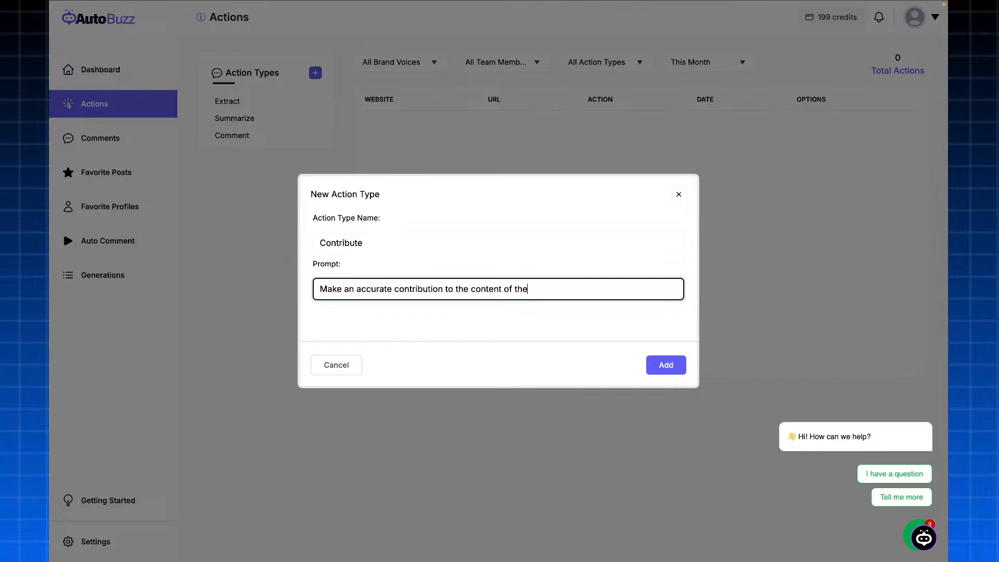
pyautogui.write(' post')
pyautogui.click(674, 364)
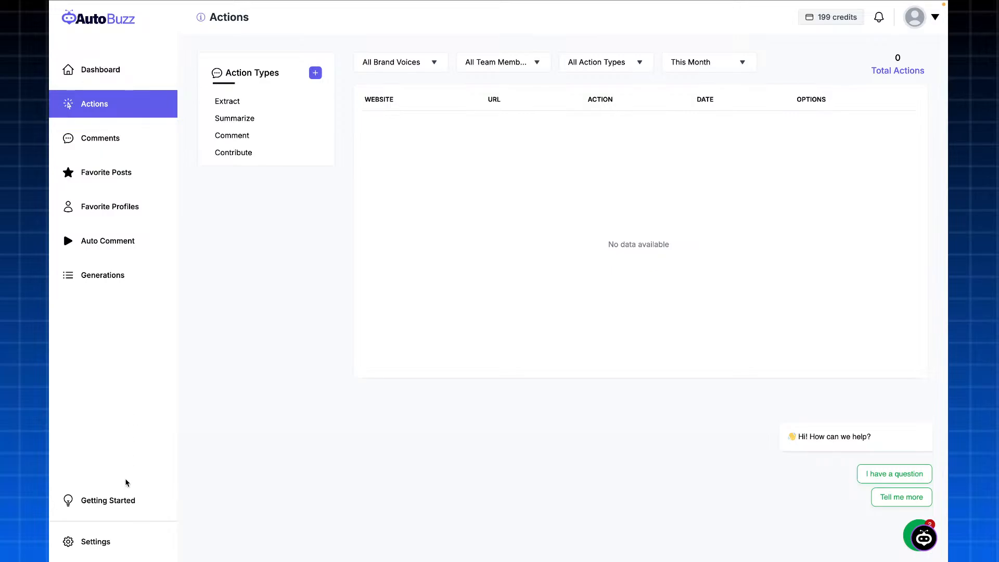
# Step: Review the dashboard charts and the Actions page, including the prompt of the Comment action type
pyautogui.click(115, 501)
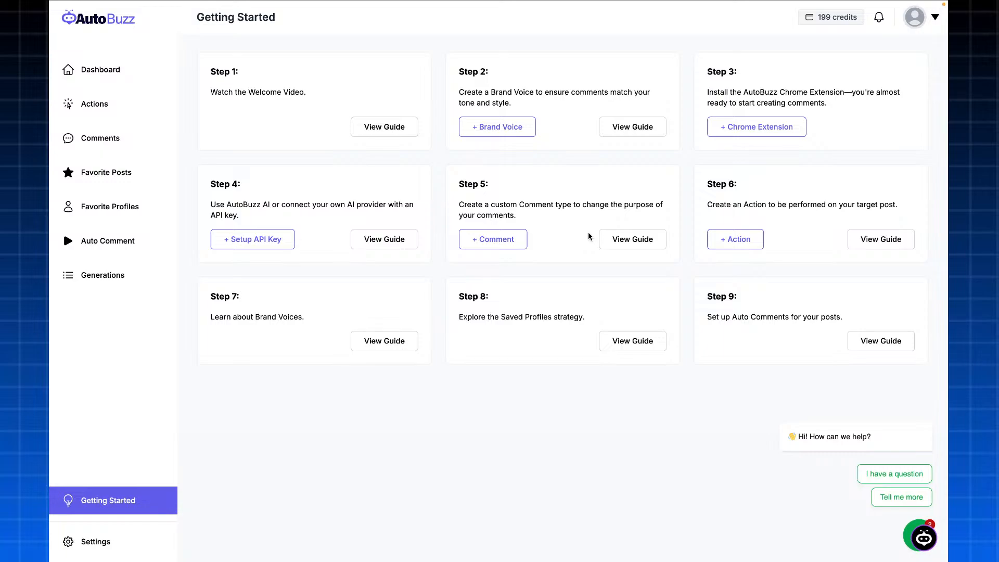
pyautogui.click(148, 79)
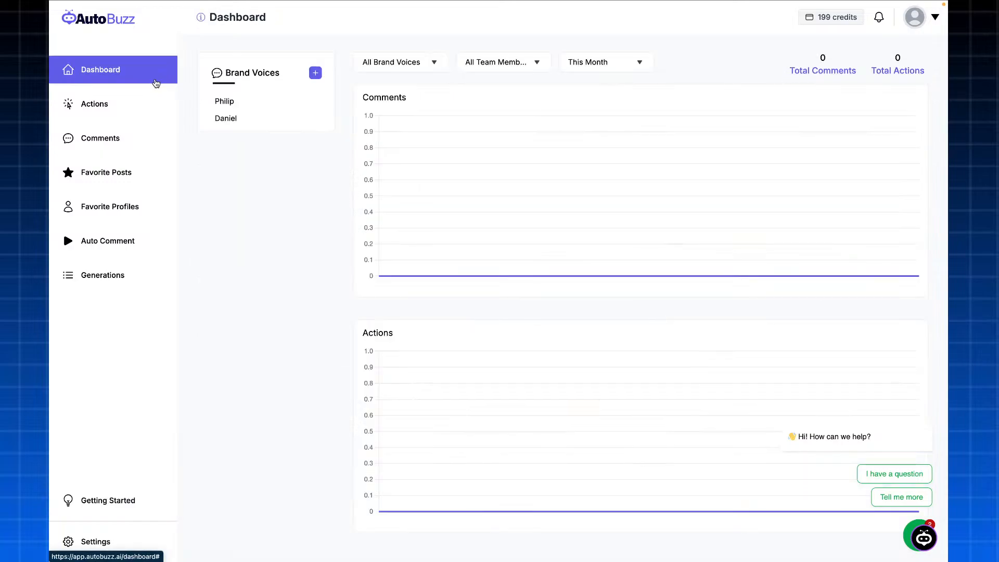
pyautogui.click(164, 105)
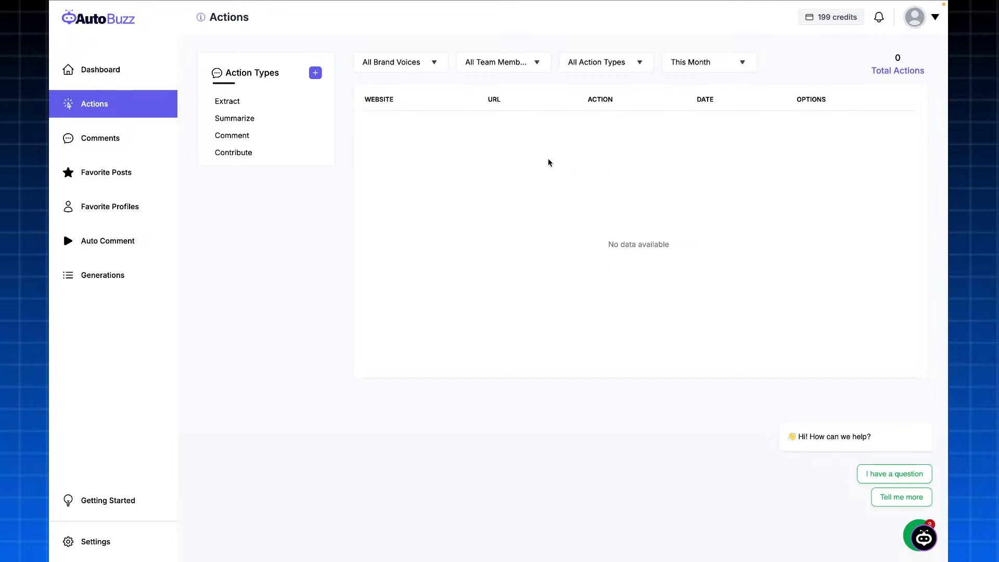
pyautogui.click(305, 136)
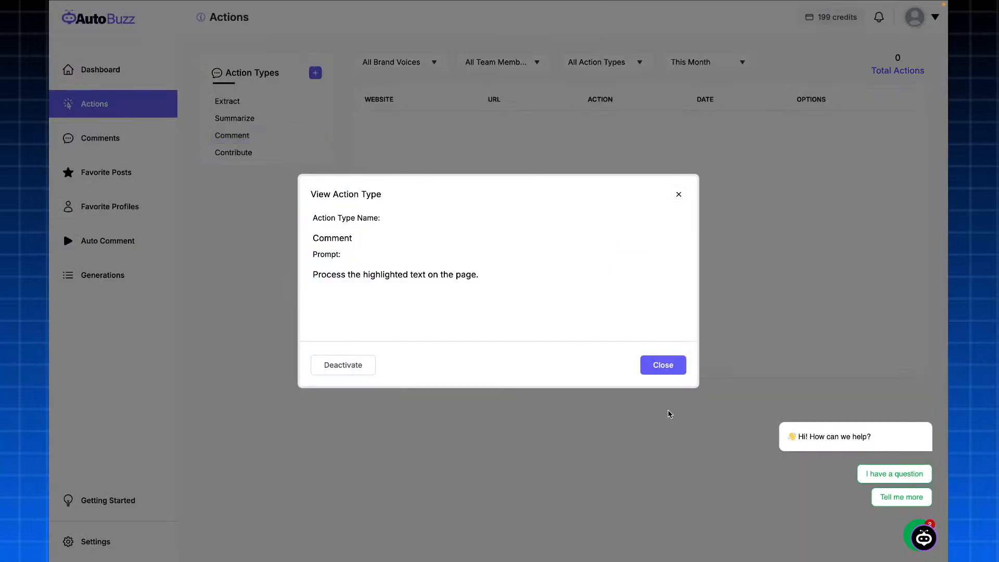
pyautogui.click(668, 371)
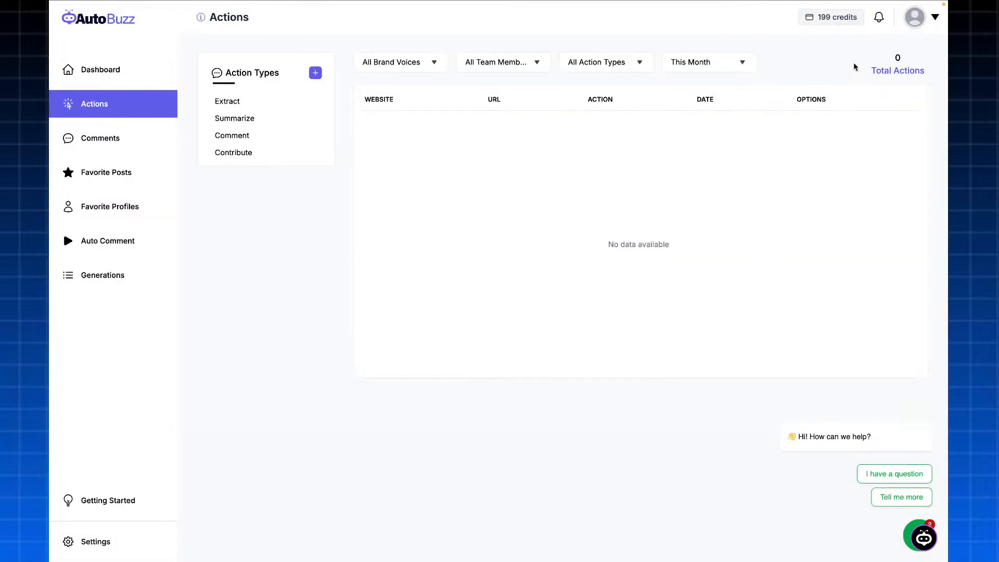
# Step: Review the Comments history, view the commented Instagram post through its link, and return to AutoBuzz
pyautogui.click(155, 134)
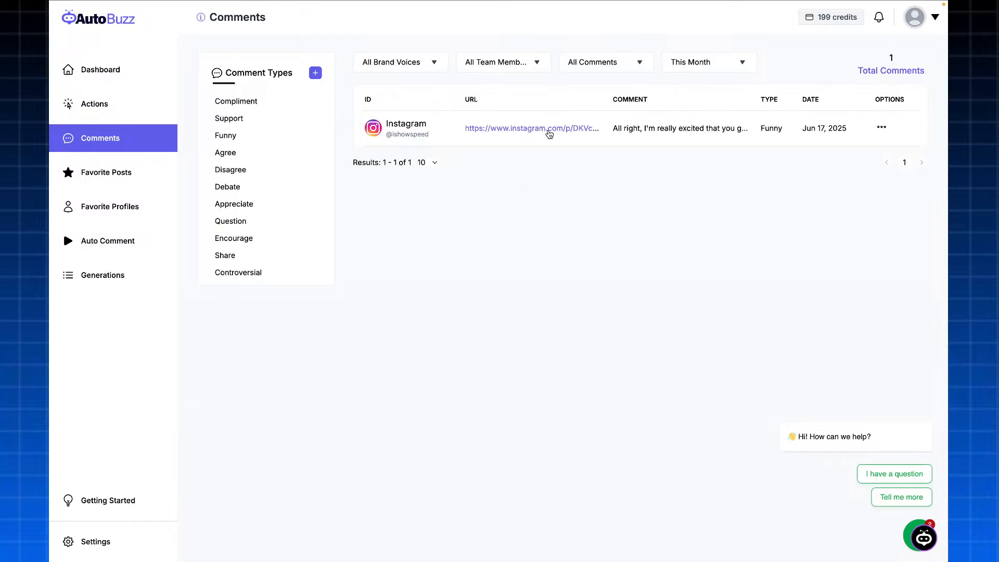
pyautogui.click(549, 130)
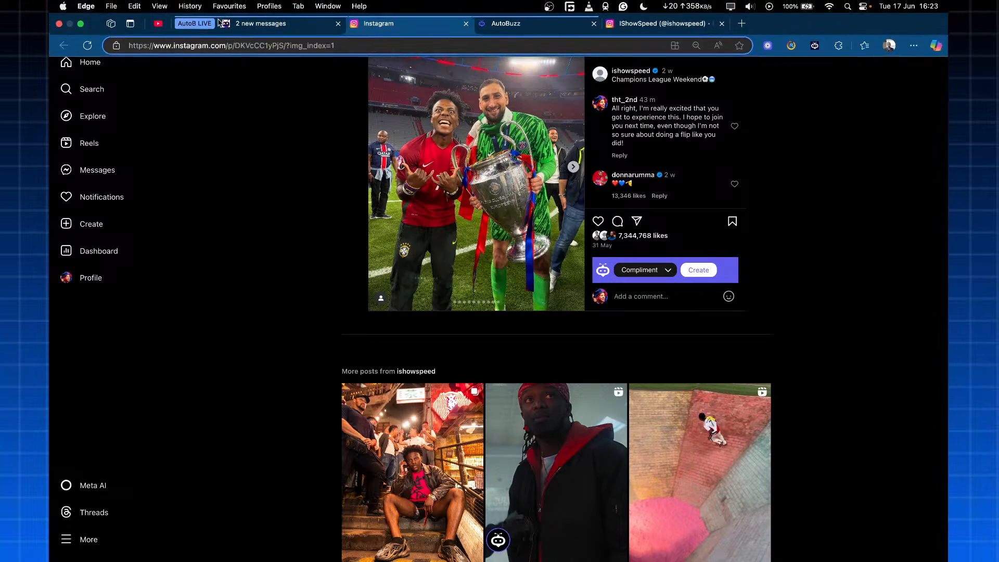
pyautogui.click(252, 21)
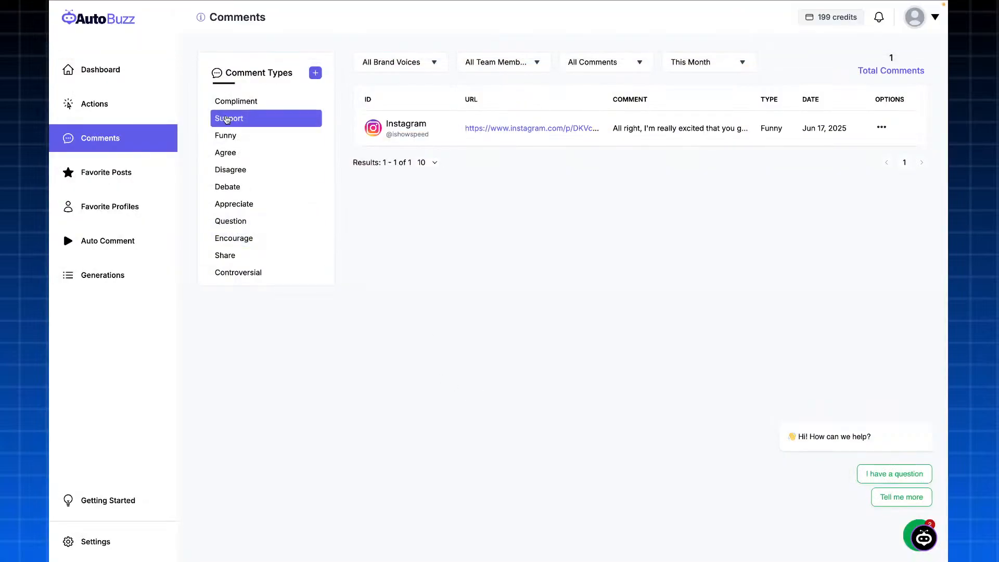
# Step: Look through the favorite posts, favorite profiles, auto comment batches and generations history
pyautogui.click(140, 183)
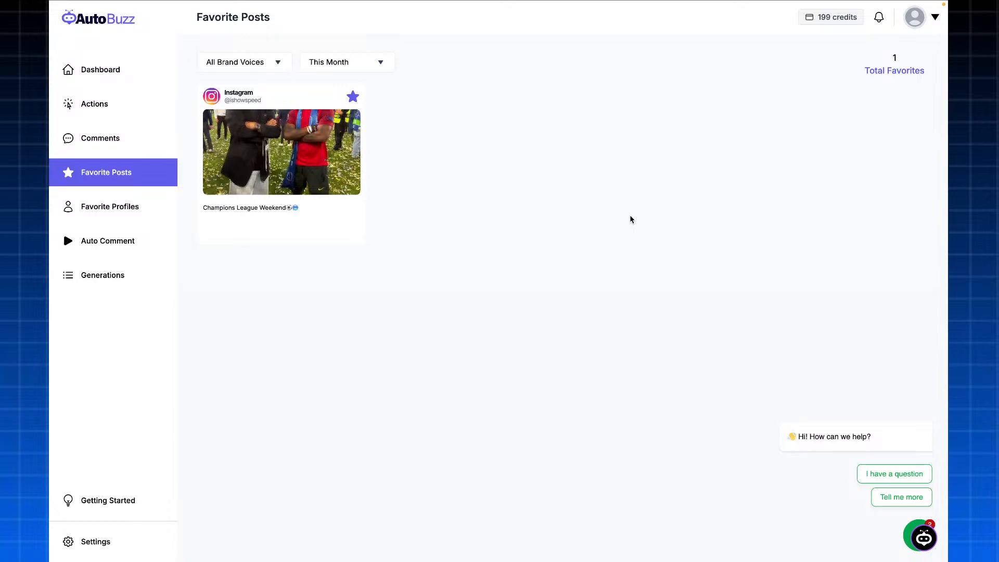
pyautogui.click(166, 211)
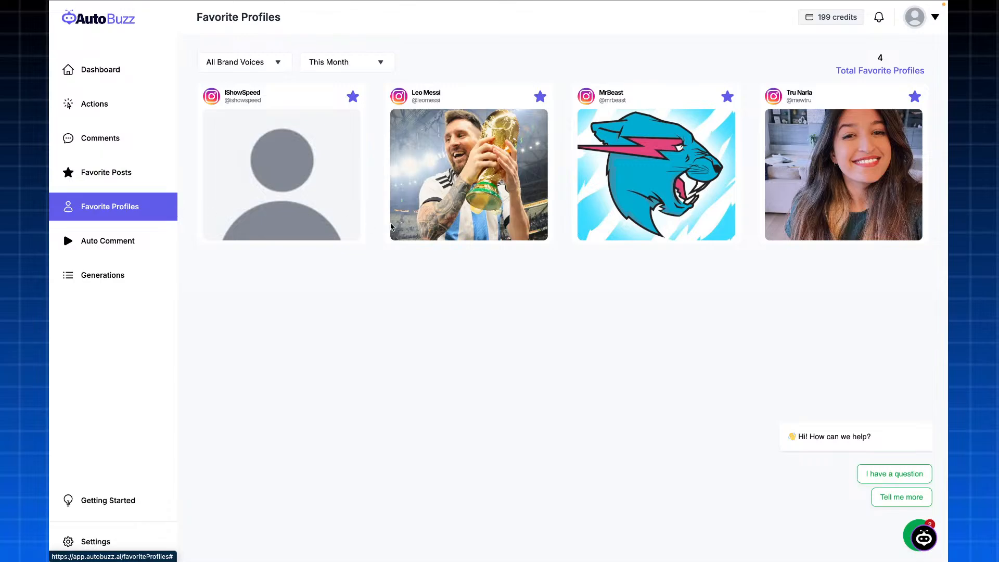
pyautogui.click(150, 250)
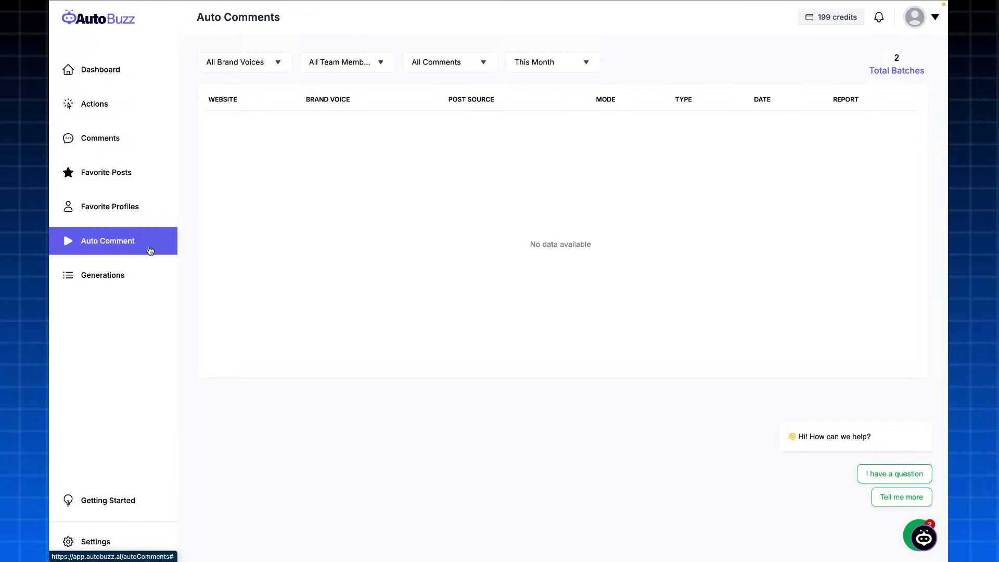
pyautogui.click(150, 266)
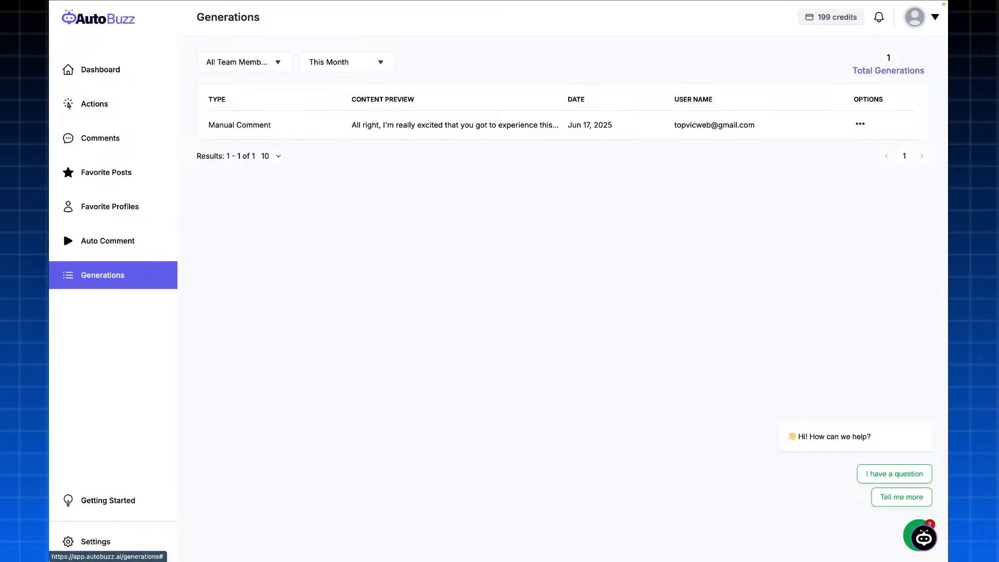
pyautogui.moveTo(435, 1)
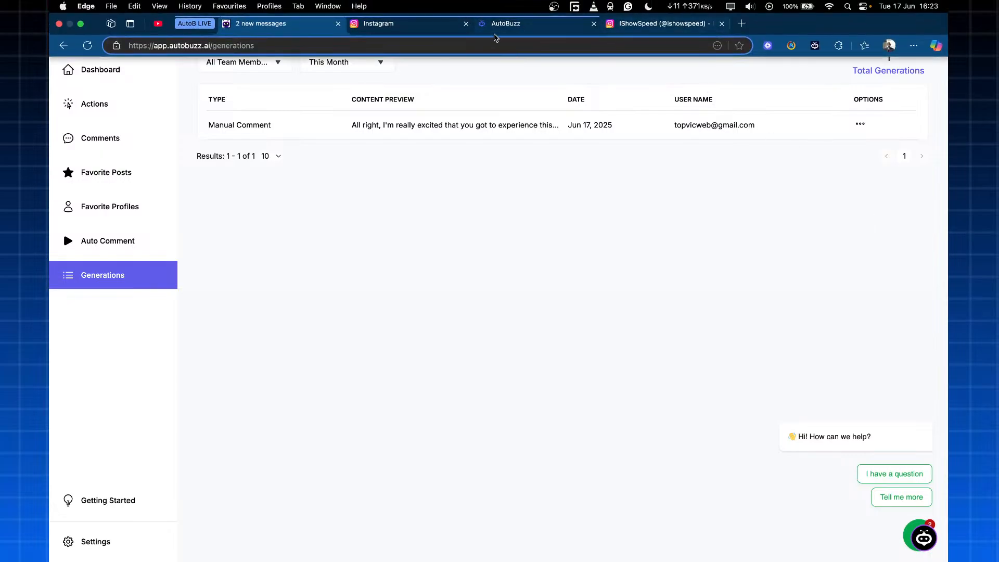
# Step: Switch to Instagram, browse the home feed, and open the ishowspeed profile from the recent searches
pyautogui.click(435, 32)
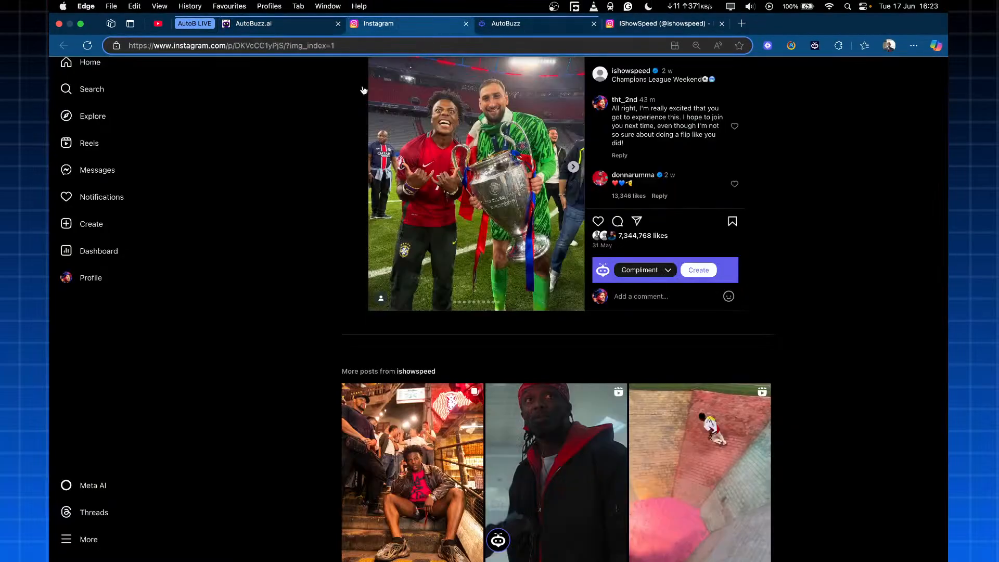
pyautogui.click(98, 71)
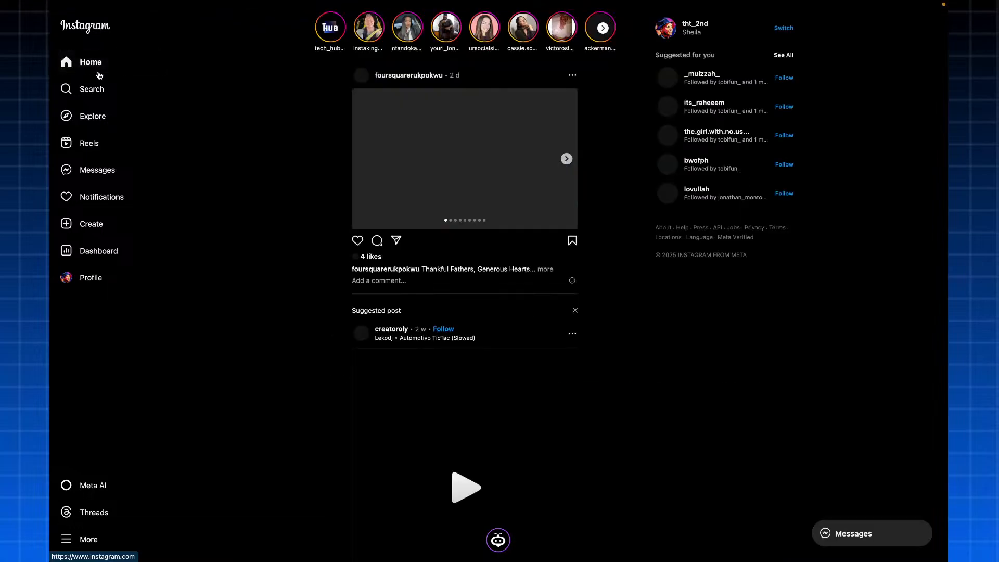
pyautogui.scroll(-8, 323, 255)
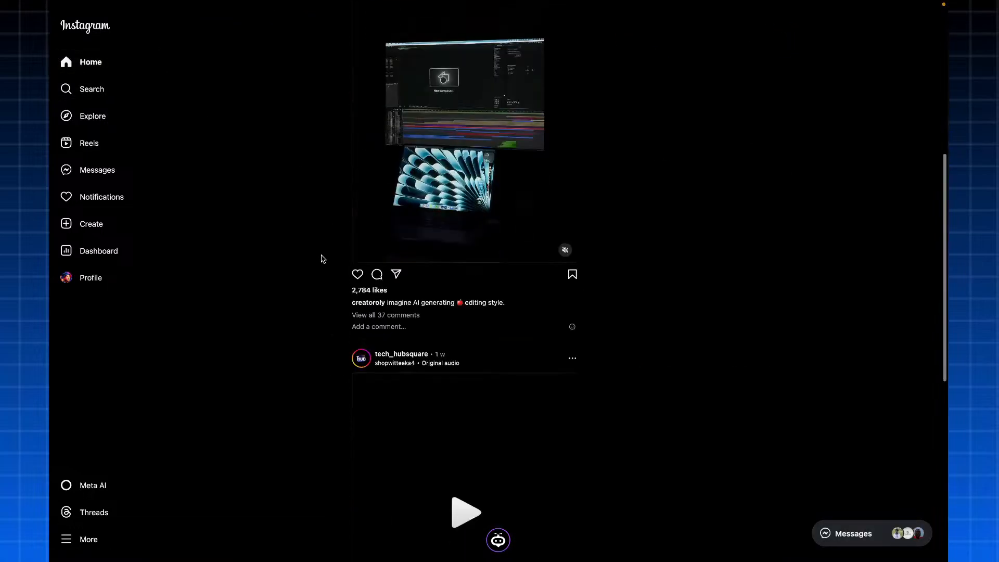
pyautogui.scroll(-8, 324, 262)
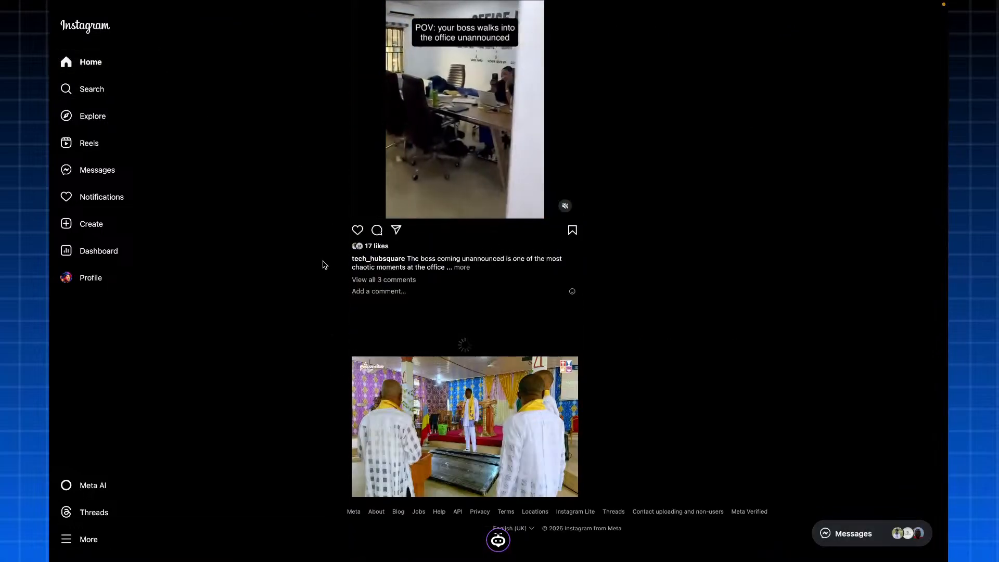
pyautogui.scroll(15, 307, 263)
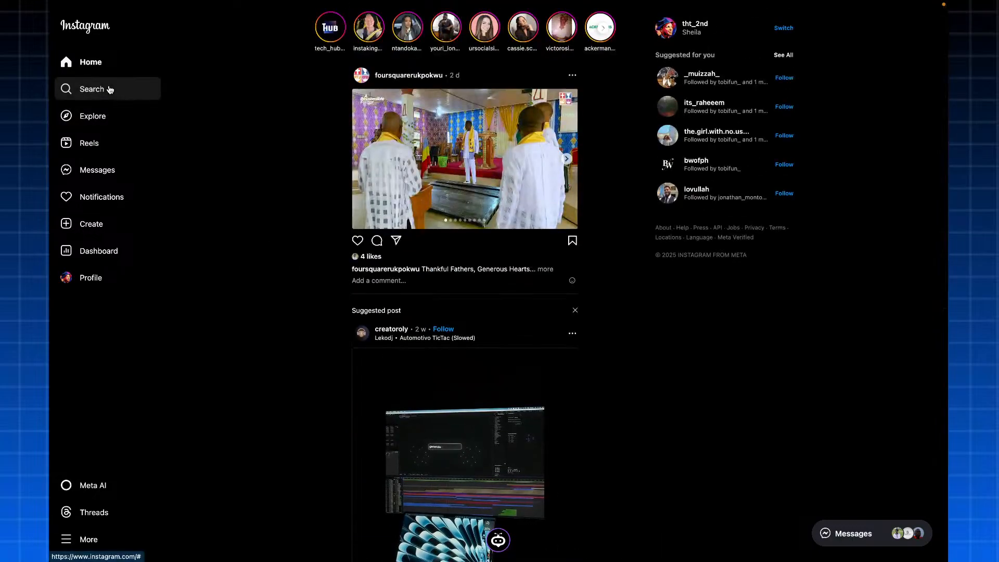
pyautogui.click(111, 89)
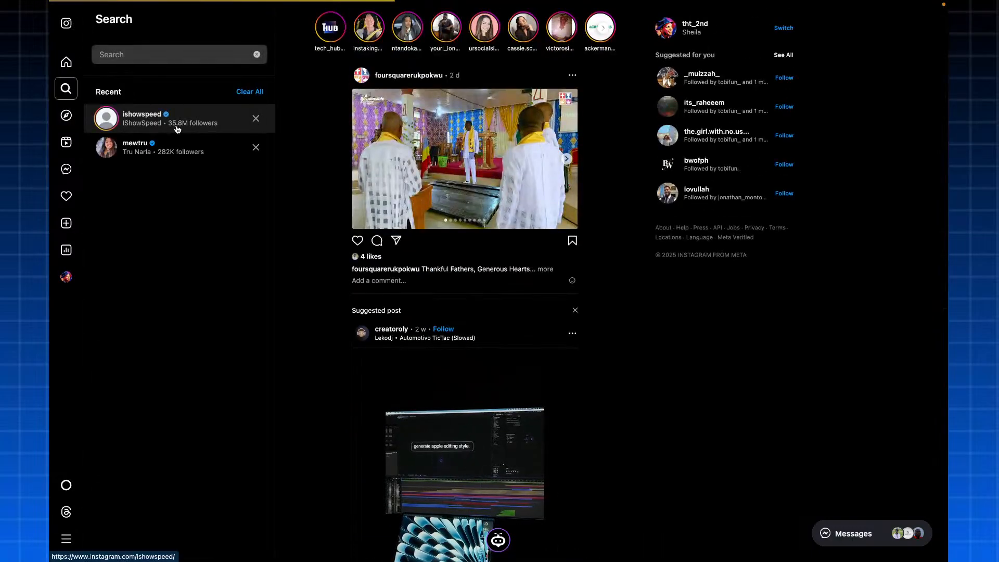
pyautogui.click(192, 128)
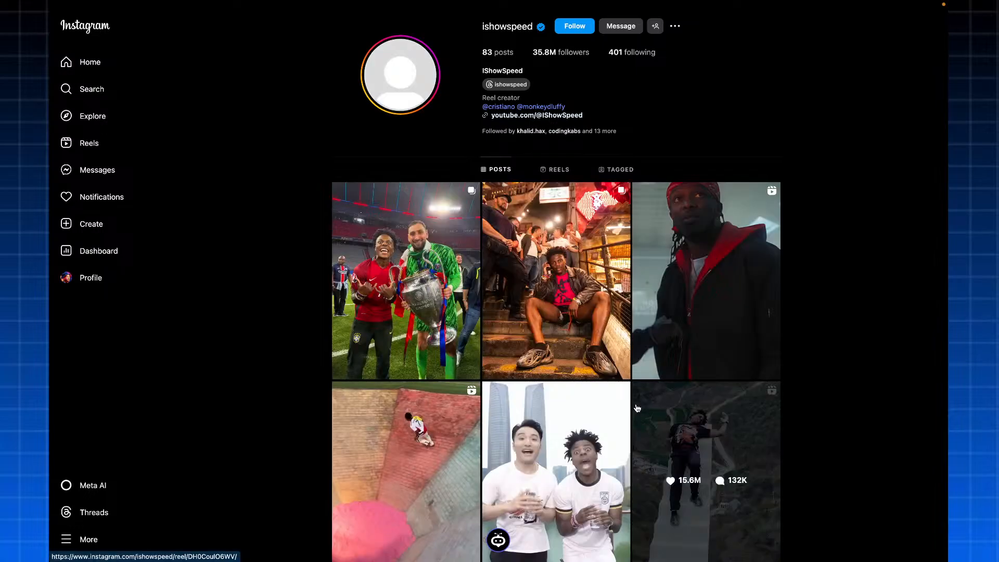
# Step: Change the AutoBuzz extension's brand voice to the second voice in the list
pyautogui.moveTo(829, 15)
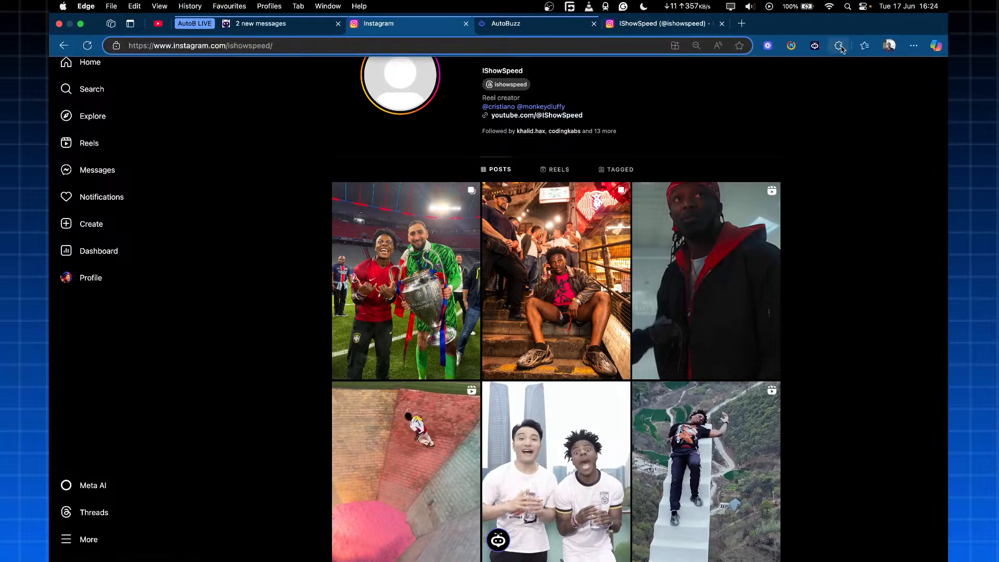
pyautogui.click(816, 45)
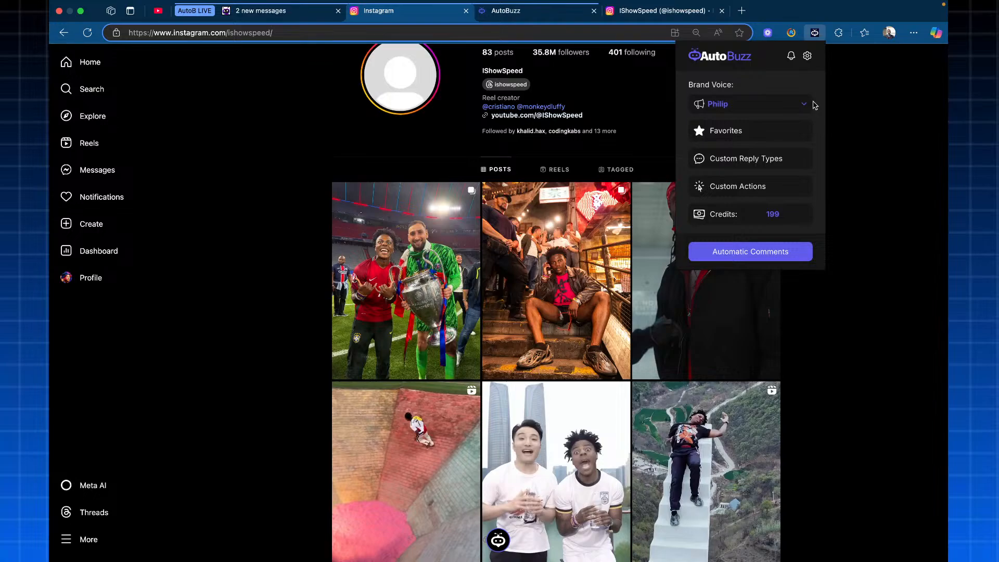
pyautogui.click(805, 105)
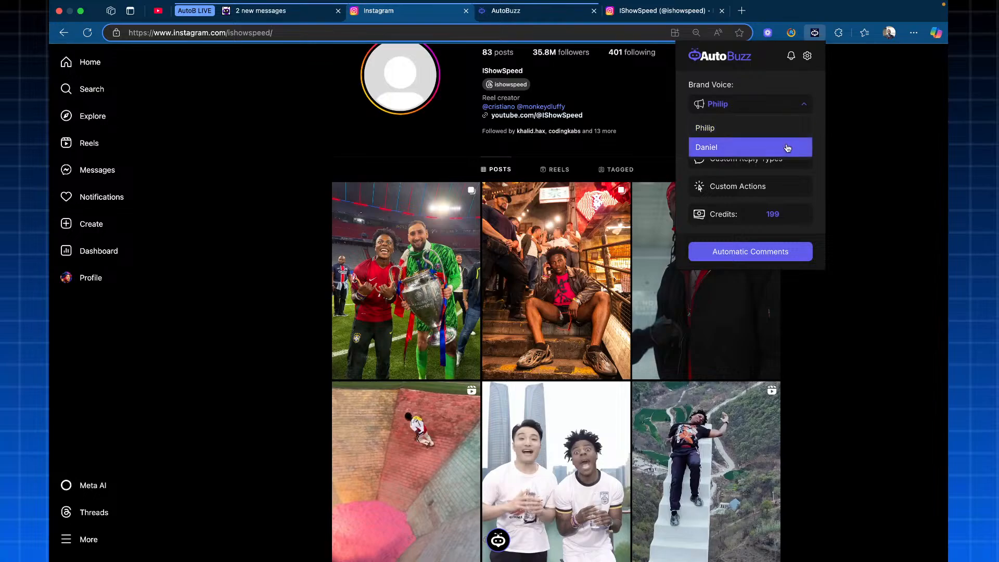
pyautogui.click(787, 148)
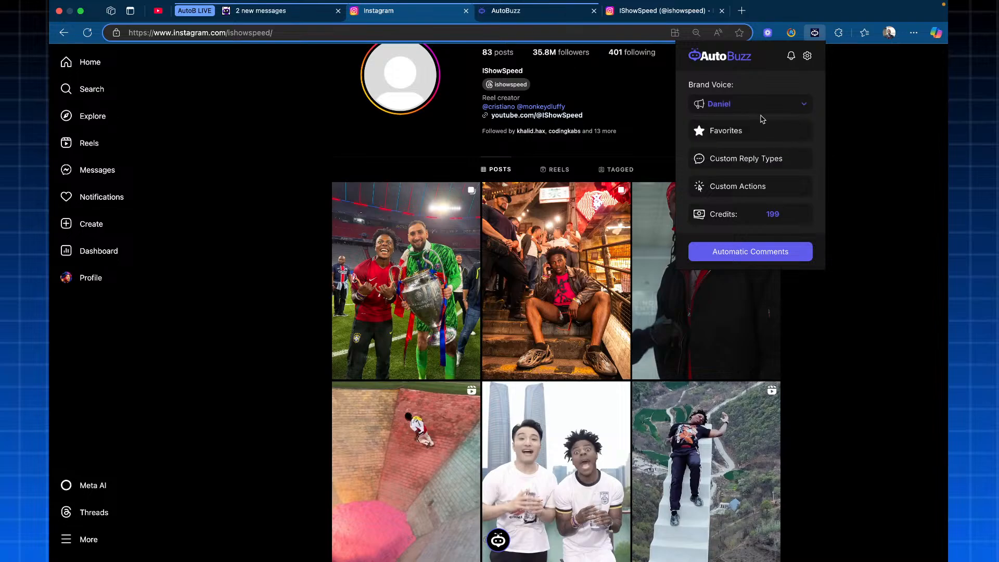
# Step: Check where the extension's Favorites and Custom Reply Types links lead, then return to the Instagram profile and look over the remaining extension options
pyautogui.click(759, 131)
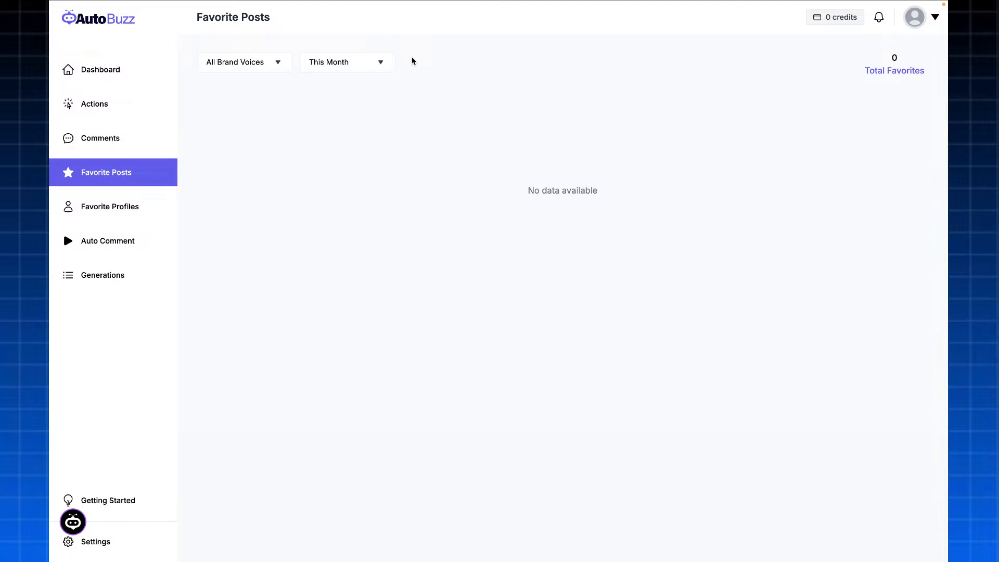
pyautogui.moveTo(503, 1)
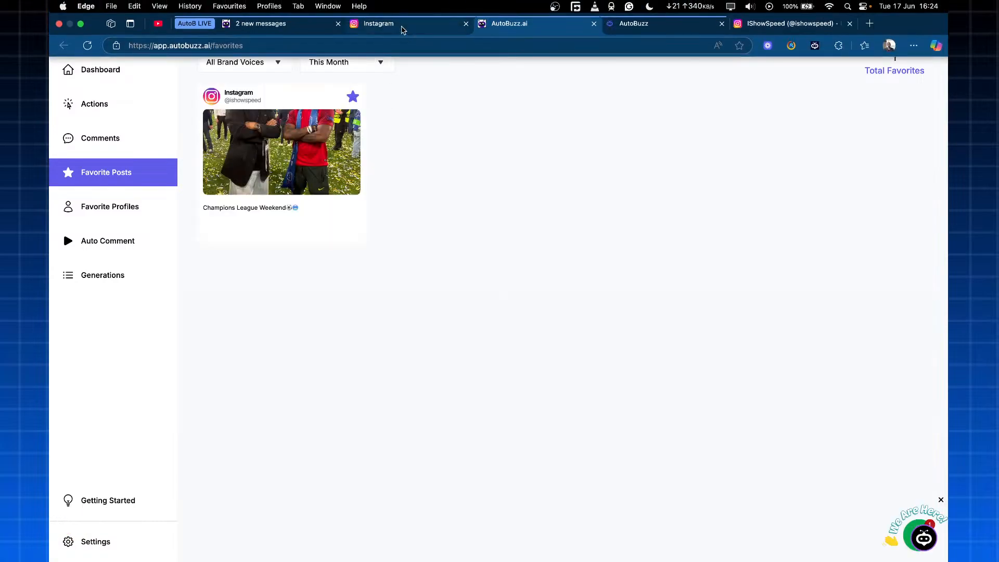
pyautogui.click(403, 30)
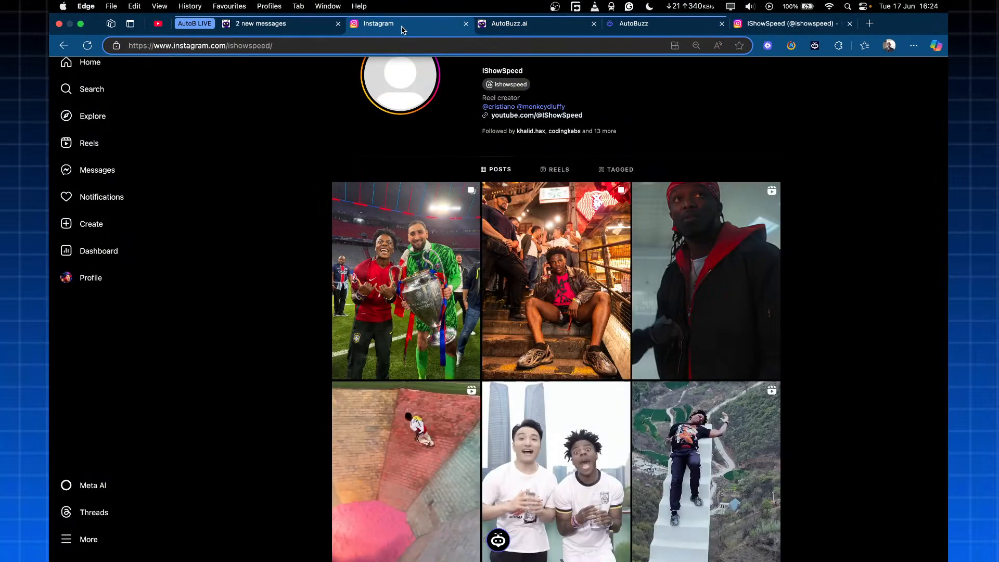
pyautogui.click(815, 45)
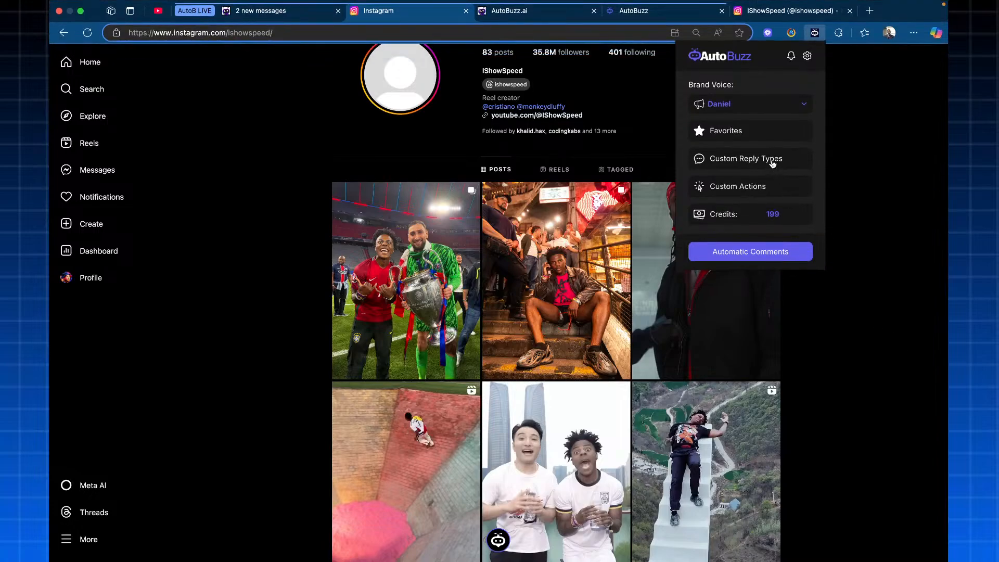
pyautogui.click(773, 163)
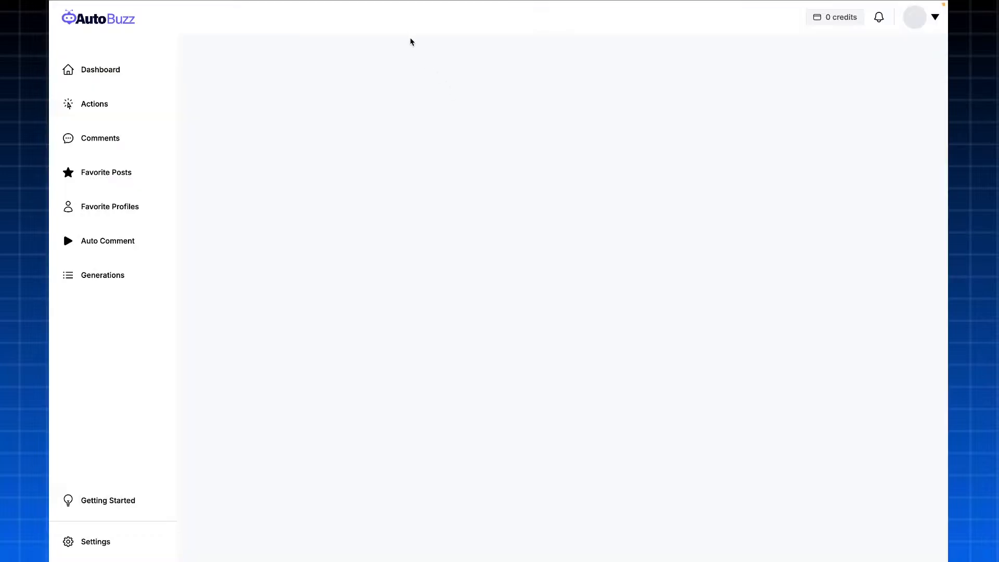
pyautogui.click(397, 25)
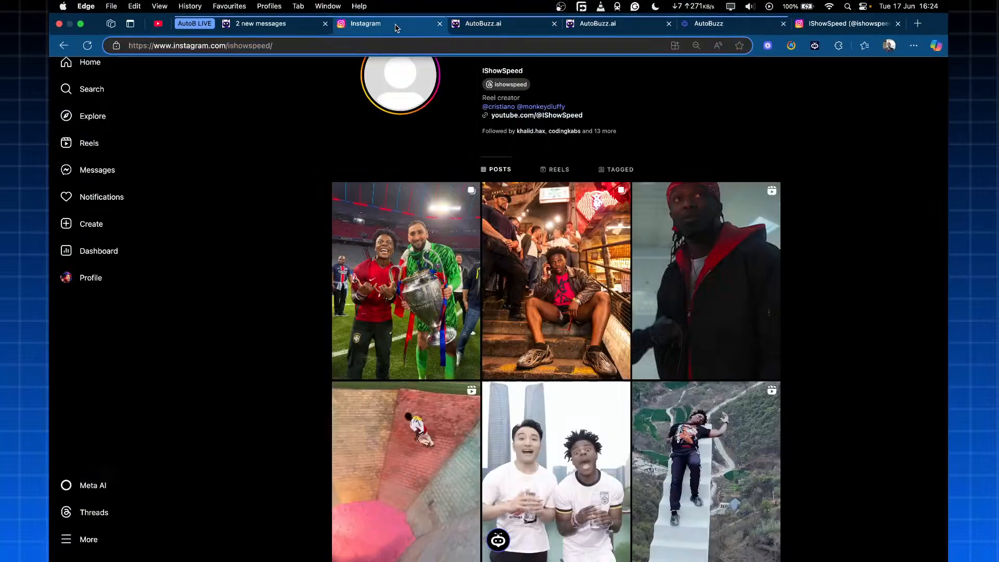
pyautogui.click(815, 46)
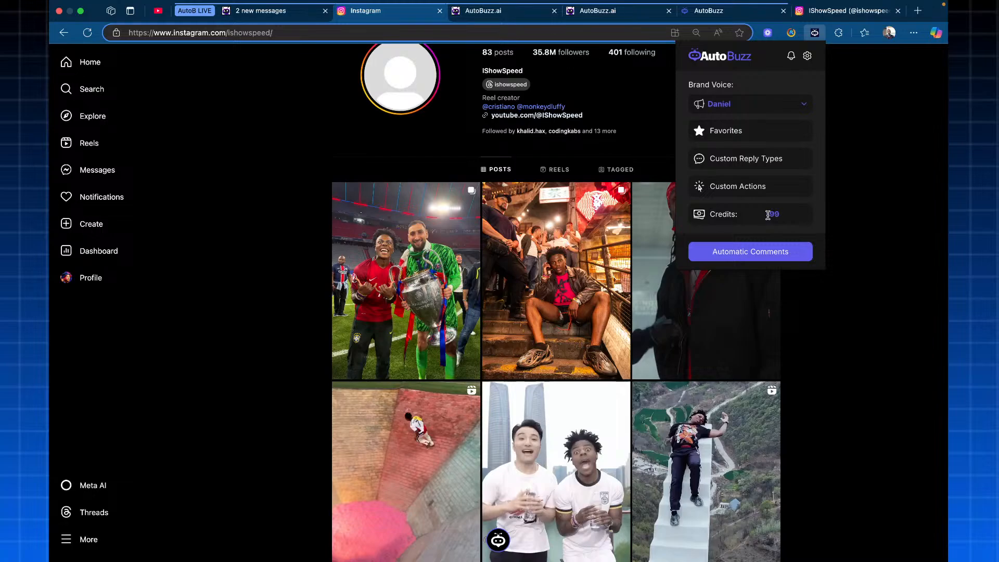
pyautogui.click(754, 259)
# Step: Open the cristiano profile from ishowspeed's Following list and save it as a favorite profile with AutoBuzz
pyautogui.moveTo(503, 541)
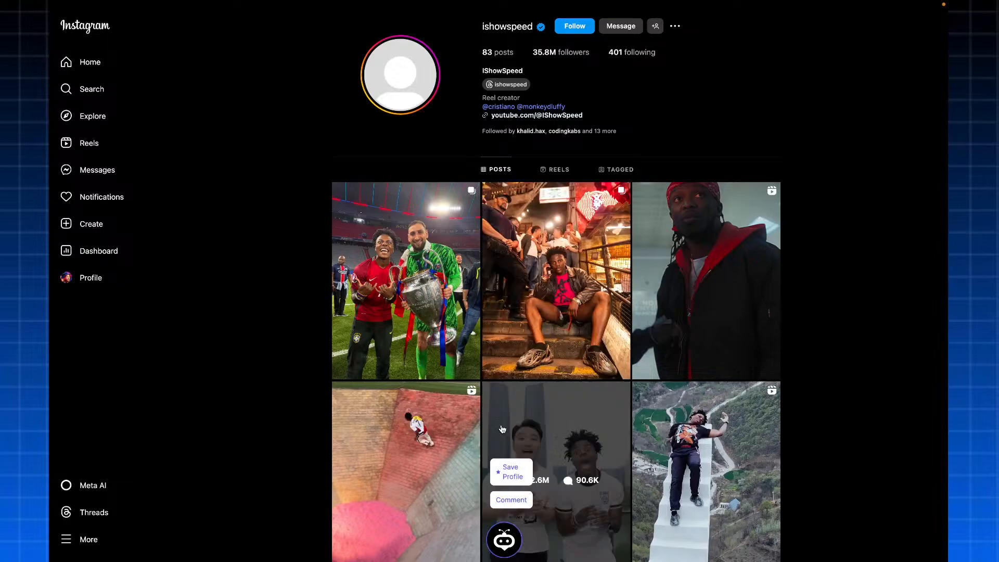
pyautogui.click(621, 55)
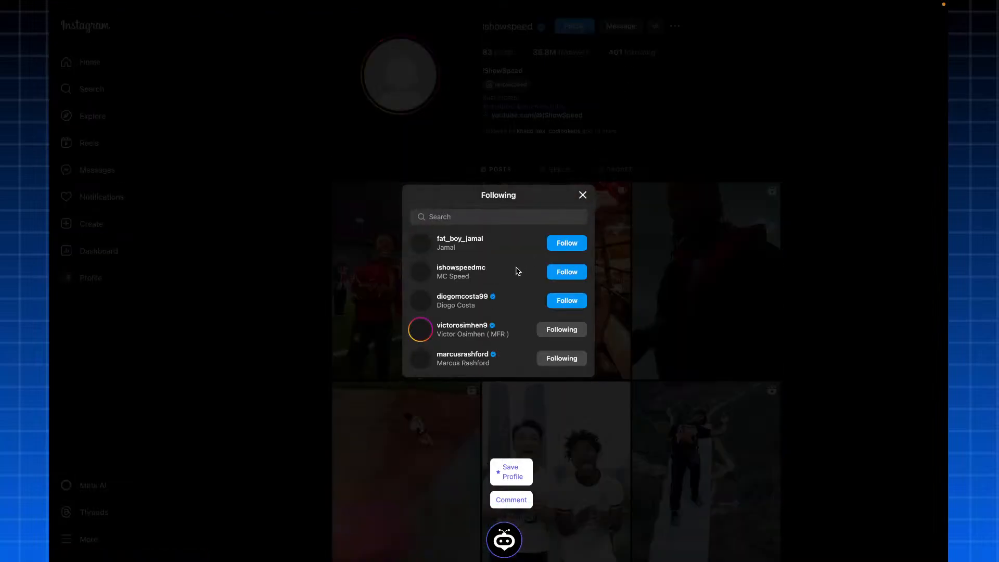
pyautogui.scroll(-2, 463, 329)
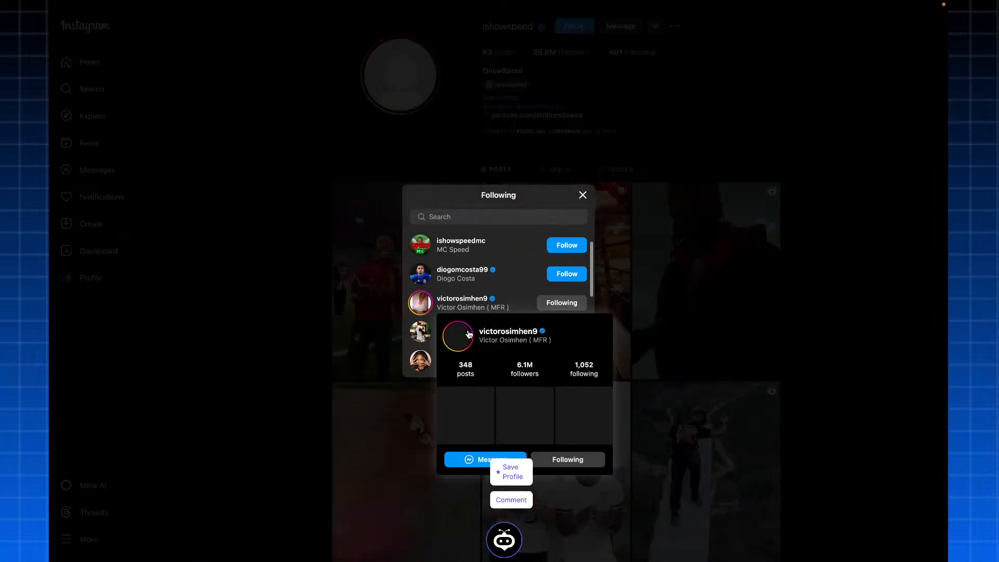
pyautogui.scroll(-3, 485, 317)
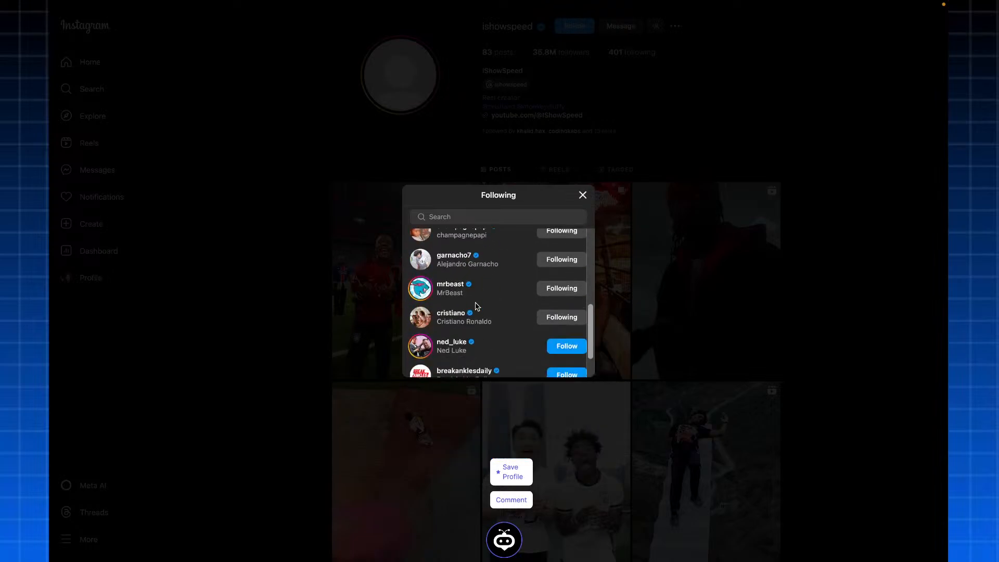
pyautogui.scroll(1, 463, 307)
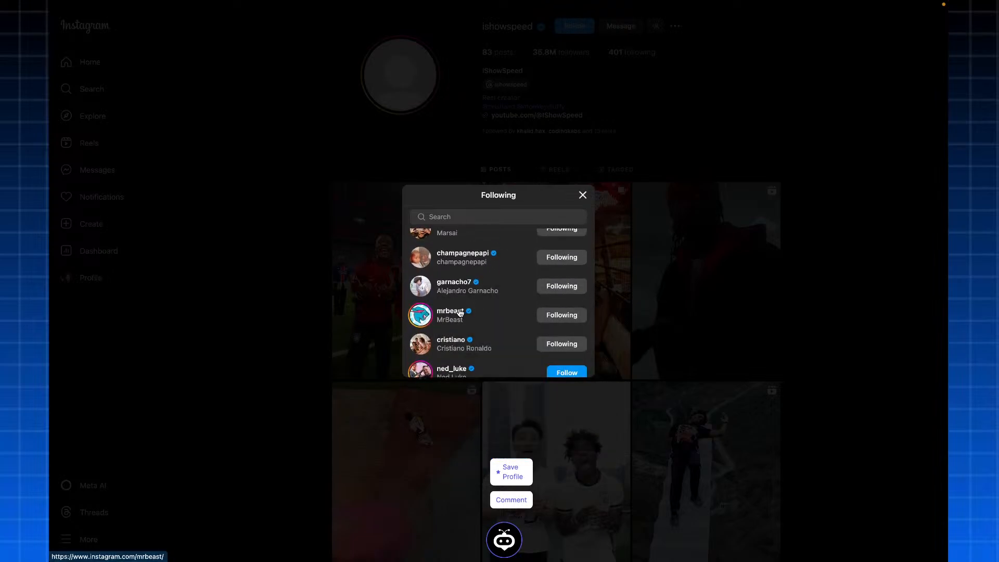
pyautogui.scroll(-1, 452, 316)
pyautogui.click(452, 339)
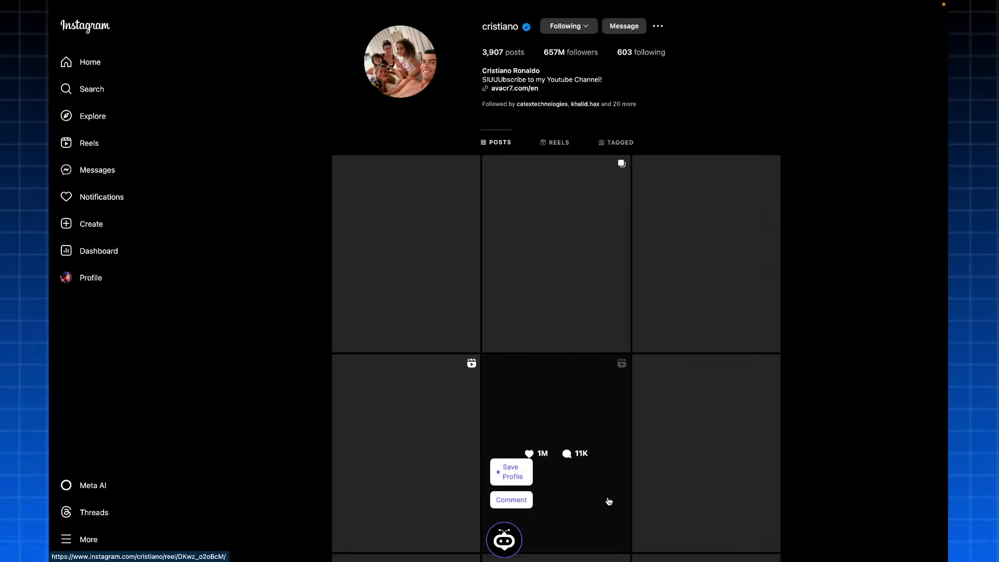
pyautogui.click(512, 473)
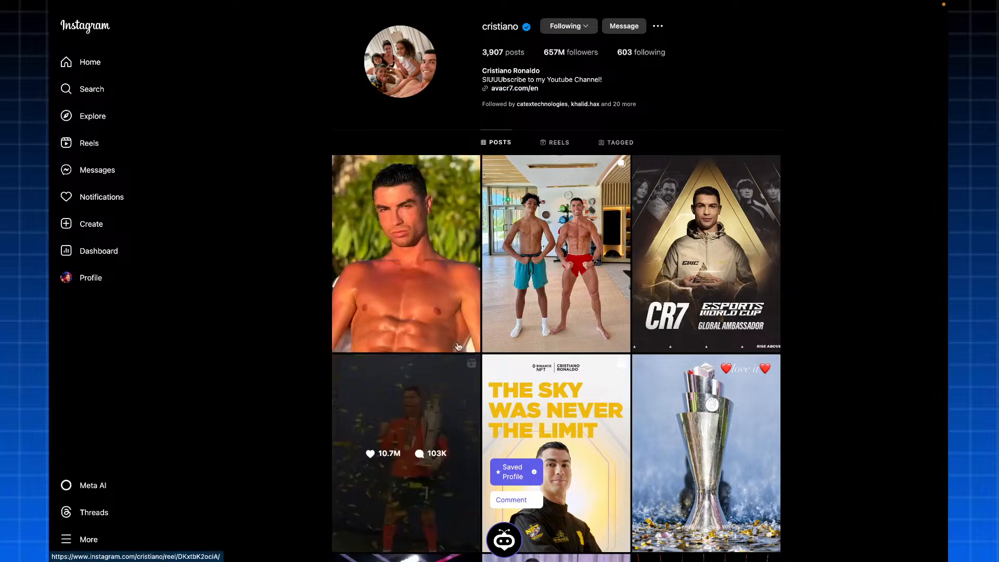
# Step: Return to AutoBuzz and view the saved profiles on the Favorite Profiles page
pyautogui.moveTo(264, 51)
pyautogui.click(257, 24)
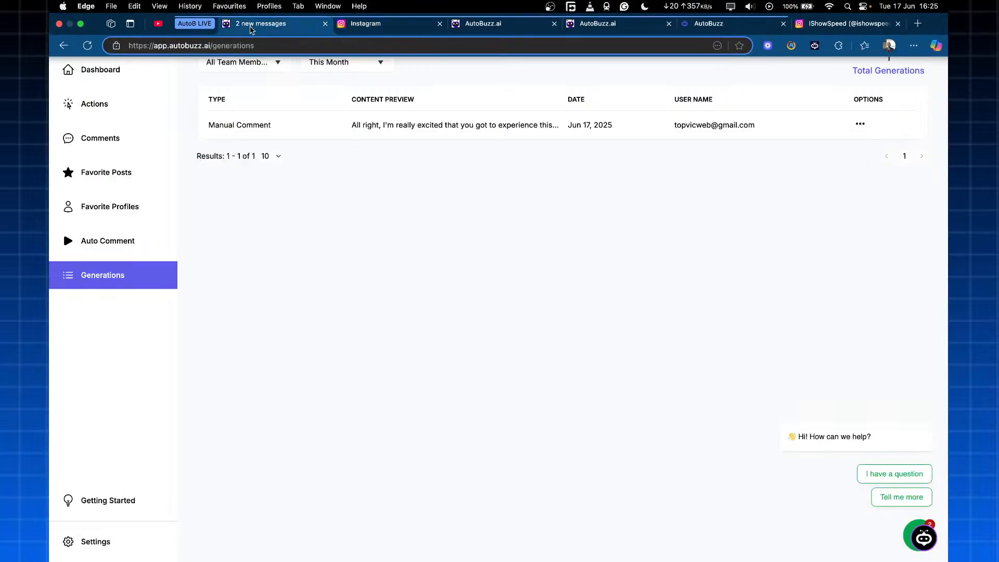
pyautogui.click(88, 215)
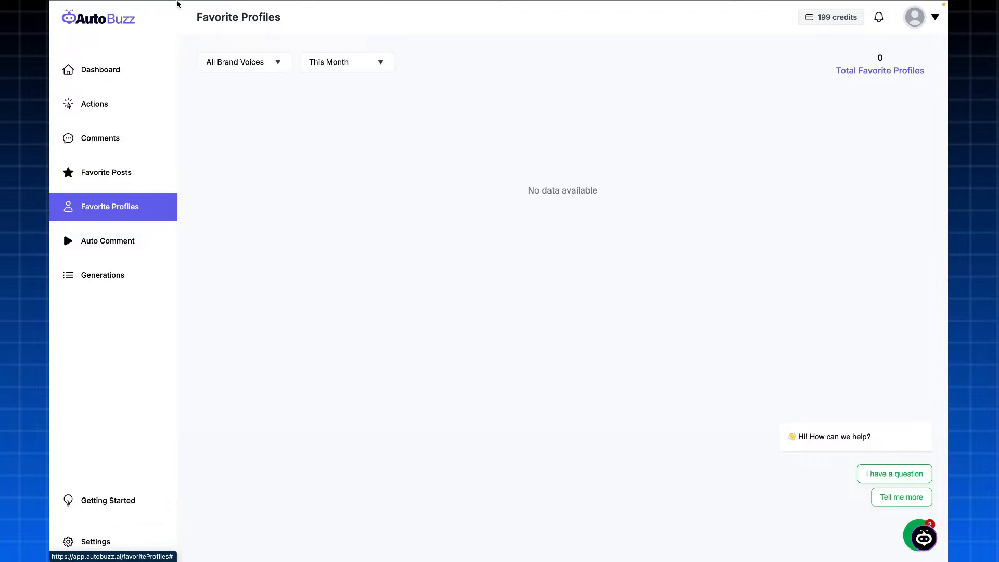
pyautogui.moveTo(179, 4)
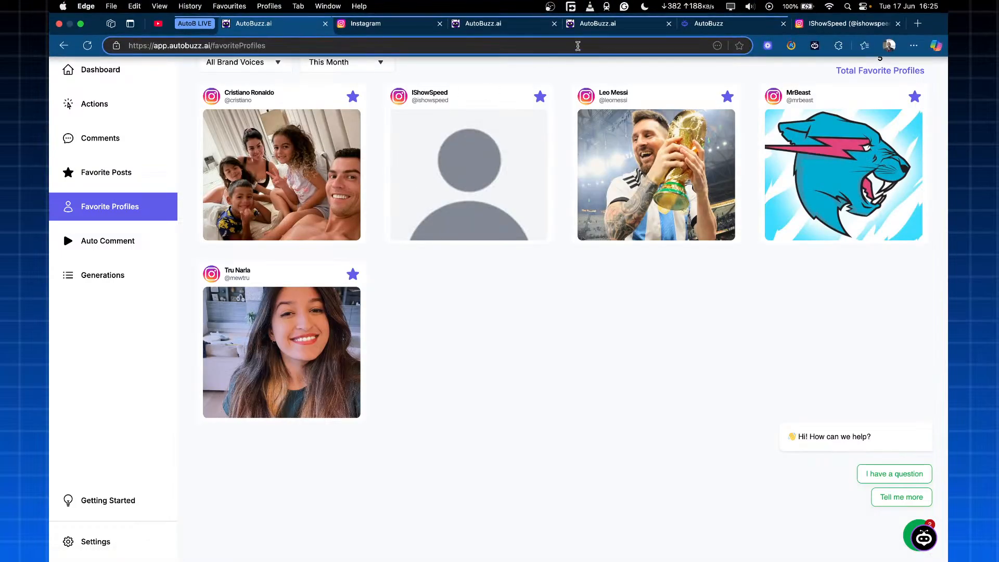
# Step: Close the two extra AutoBuzz tabs that the extension links opened
pyautogui.click(500, 23)
pyautogui.moveTo(560, 2)
pyautogui.click(555, 24)
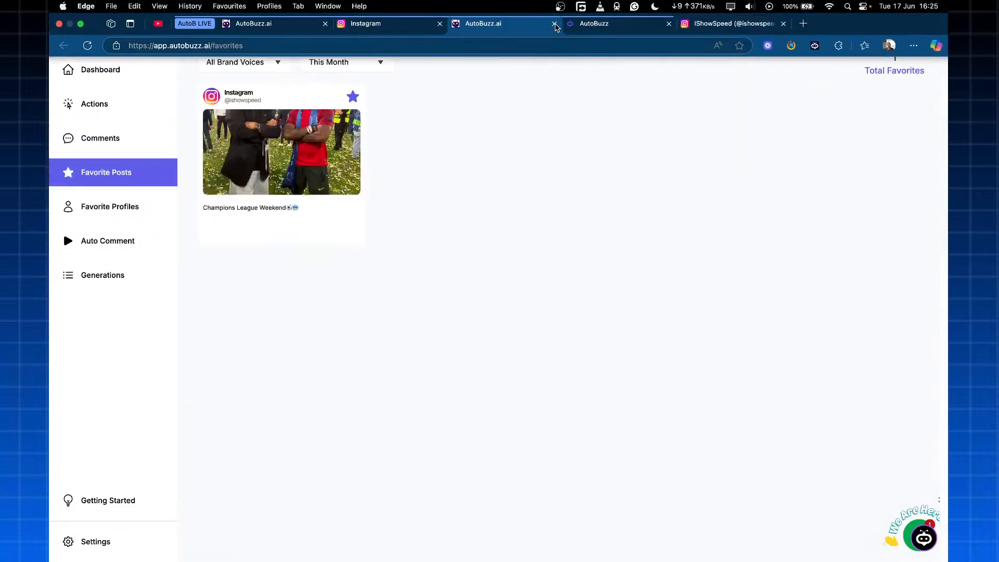
pyautogui.click(555, 24)
# Step: Open the first post on the cristiano profile, look through the AutoBuzz comment types, and generate a Contribute response for it
pyautogui.click(404, 24)
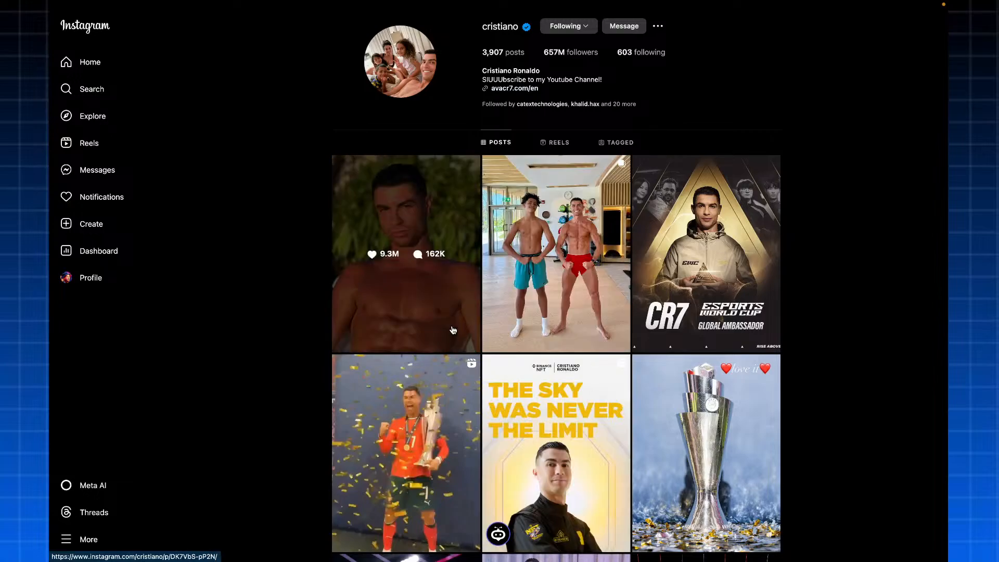
pyautogui.click(453, 330)
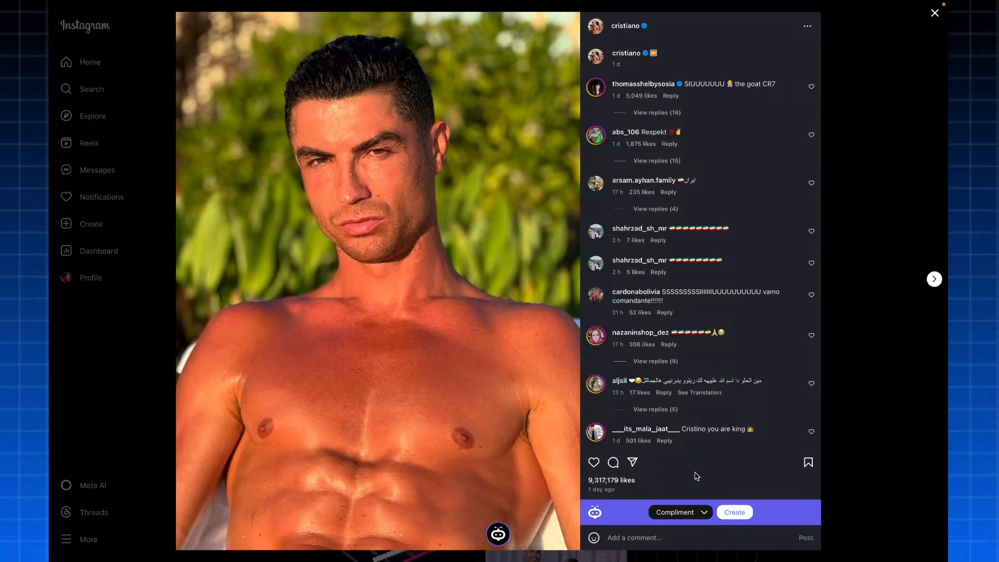
pyautogui.click(696, 512)
pyautogui.scroll(-5, 693, 522)
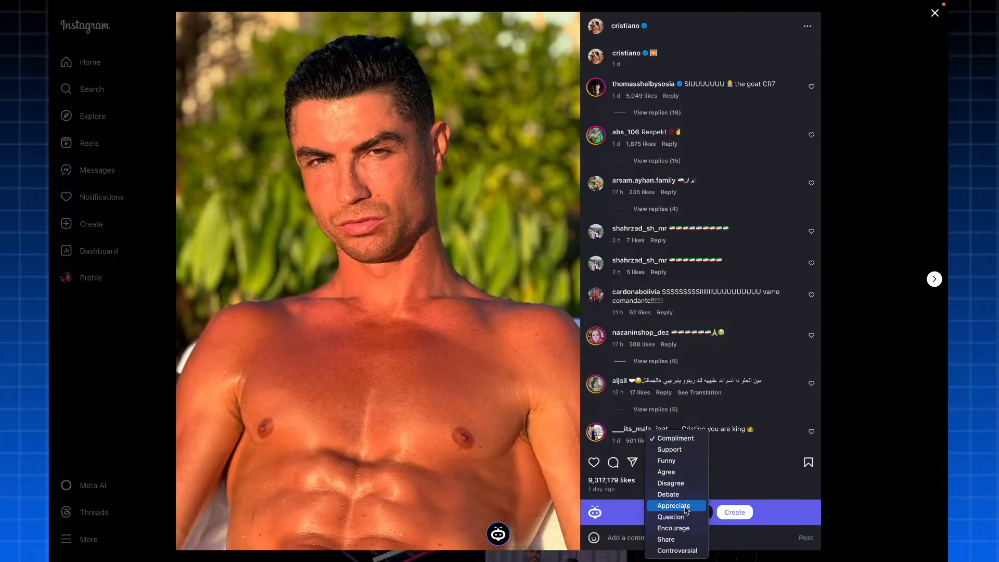
pyautogui.click(633, 542)
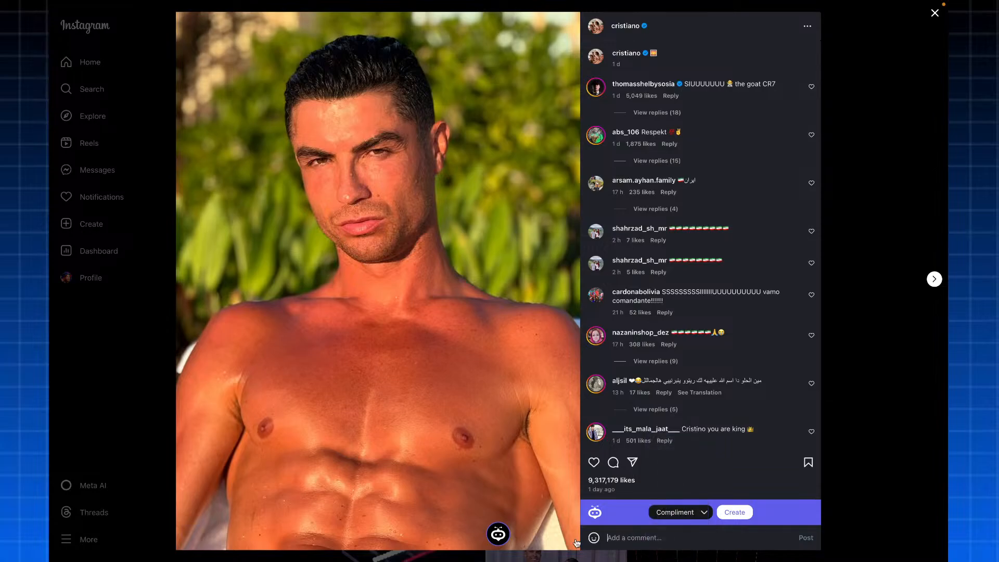
pyautogui.moveTo(497, 539)
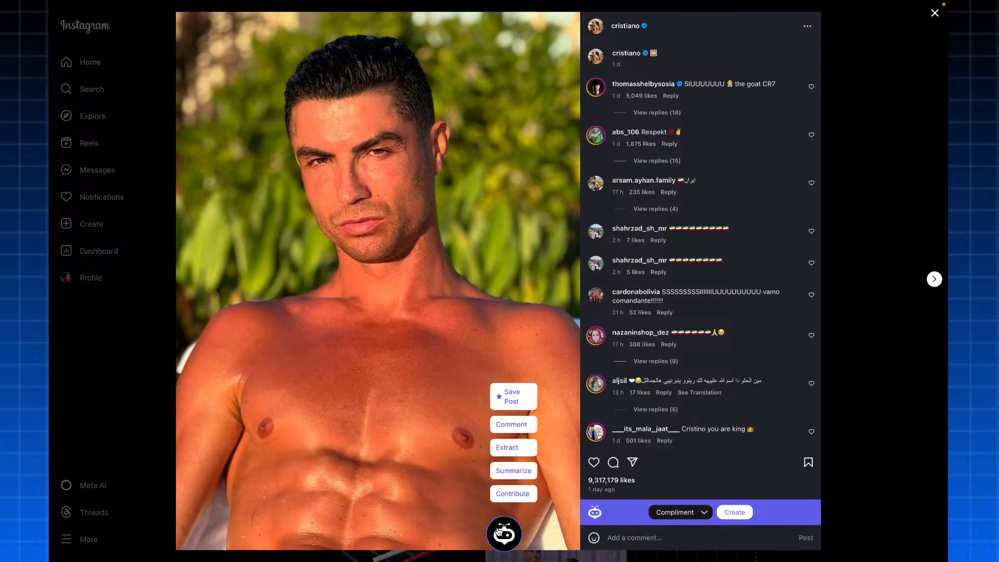
pyautogui.click(518, 498)
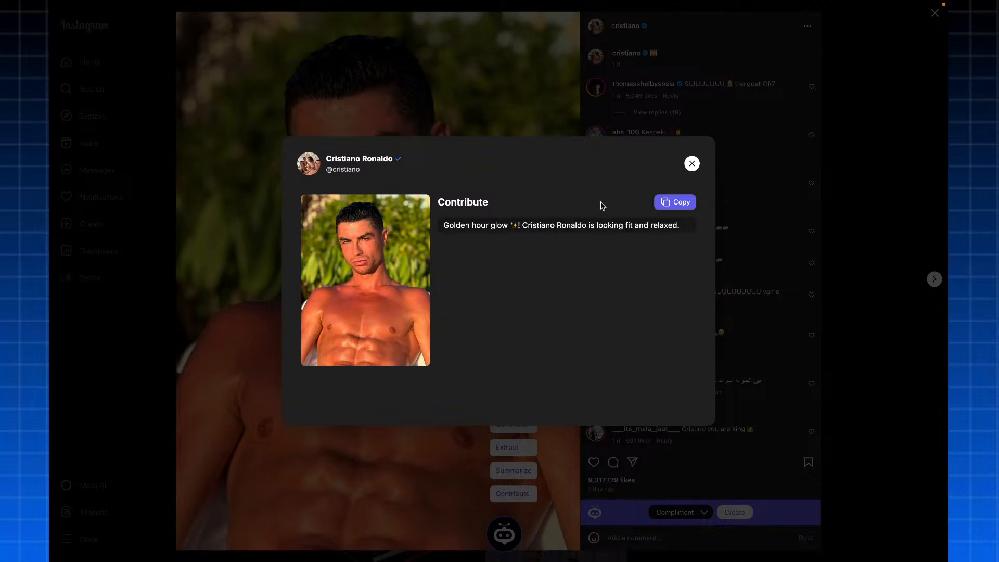
# Step: Copy the generated Contribute response, run the AutoBuzz Extract action on the cristiano post, and close its result
pyautogui.click(686, 207)
pyautogui.click(693, 164)
pyautogui.click(509, 451)
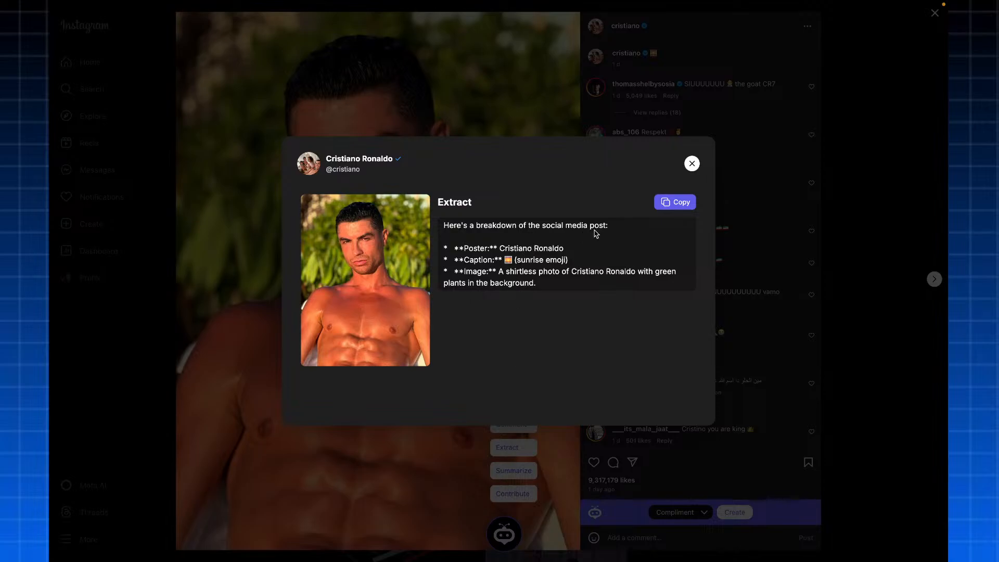
pyautogui.click(692, 164)
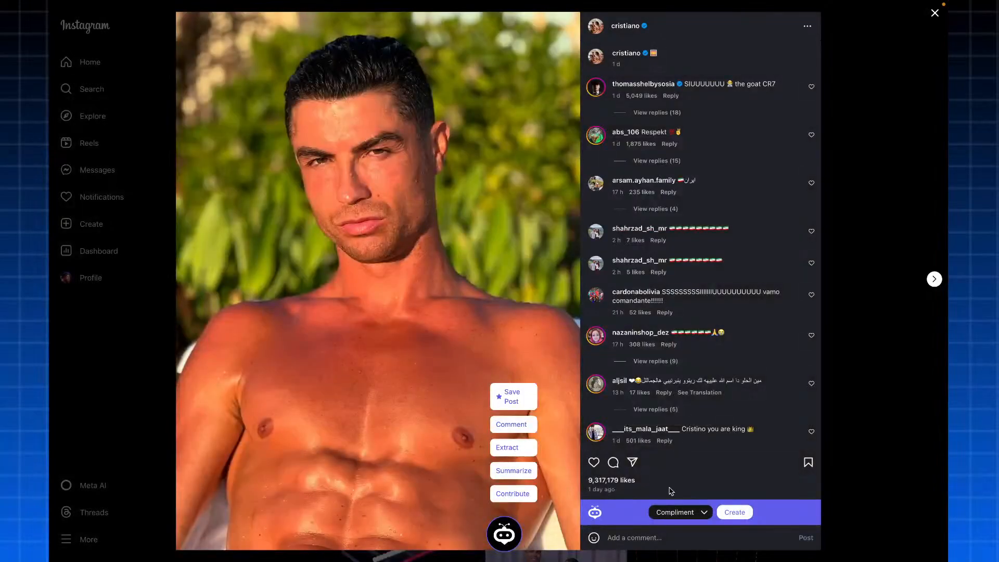
# Step: Generate a Funny comment with AutoBuzz in the post's comment field and post it
pyautogui.click(693, 536)
pyautogui.click(703, 514)
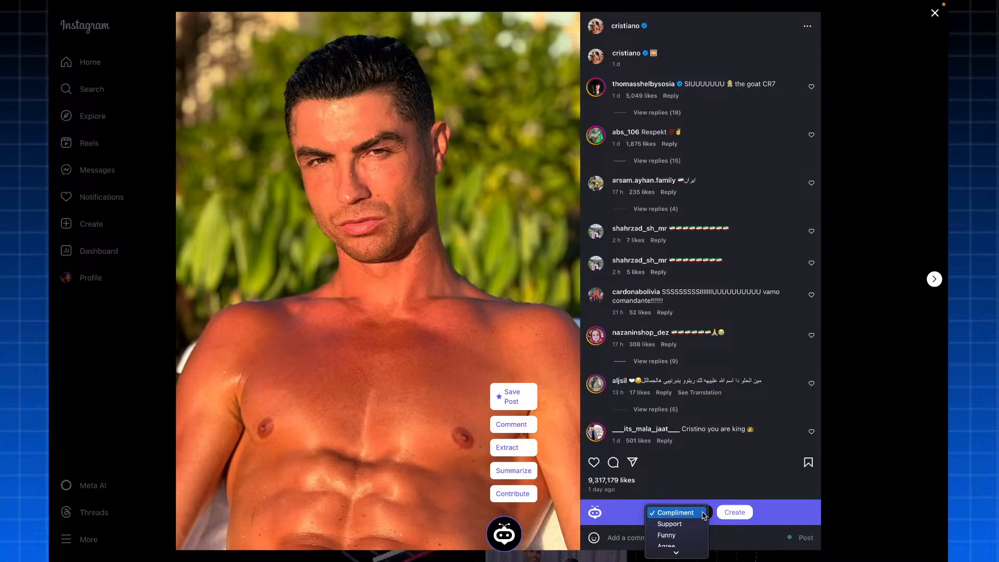
pyautogui.scroll(-3, 677, 526)
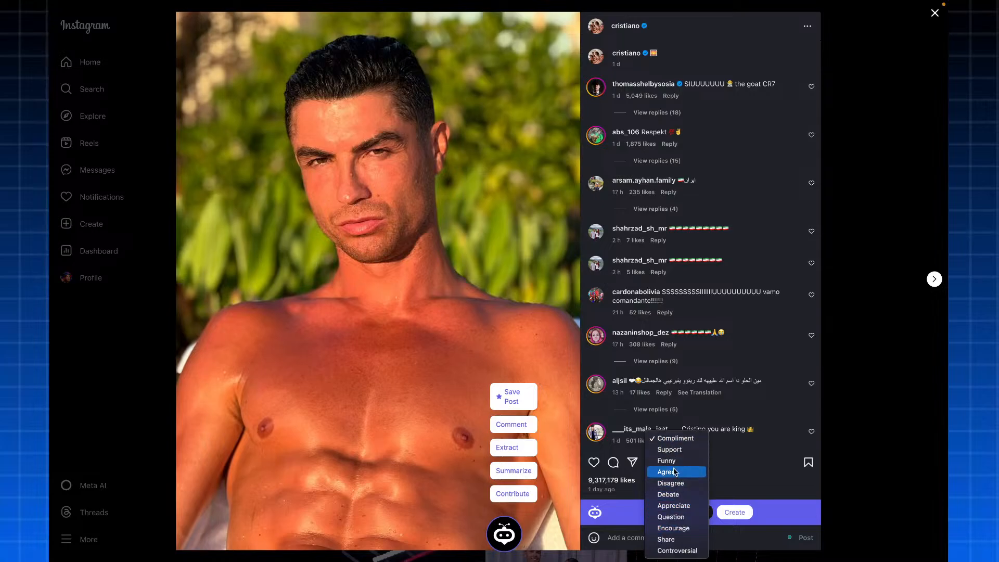
pyautogui.click(675, 460)
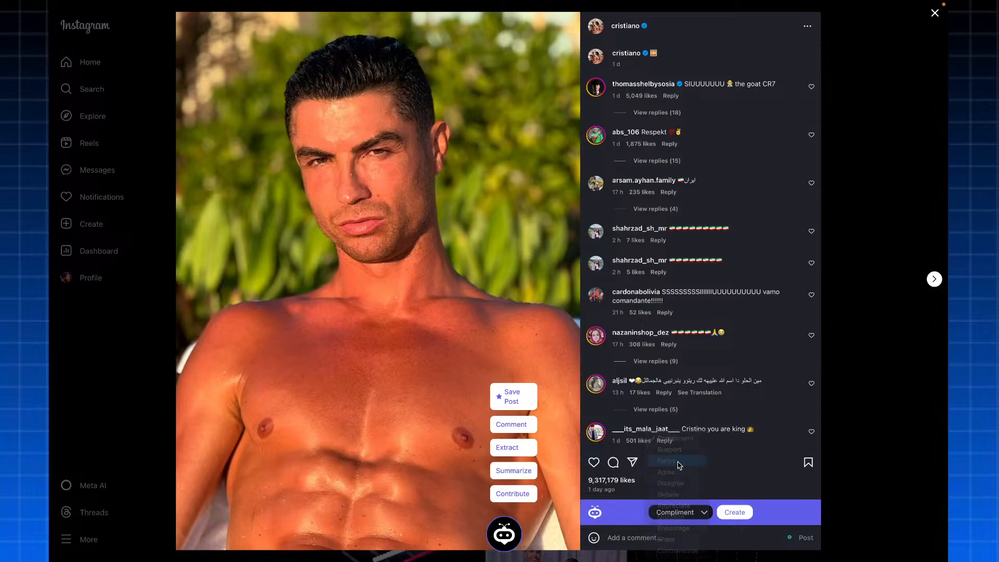
pyautogui.click(731, 512)
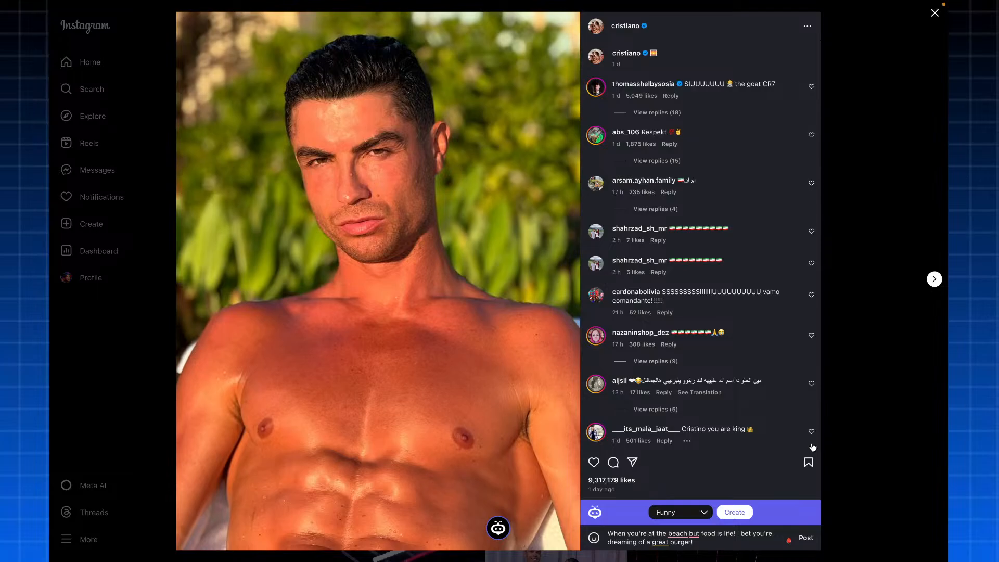
pyautogui.click(806, 539)
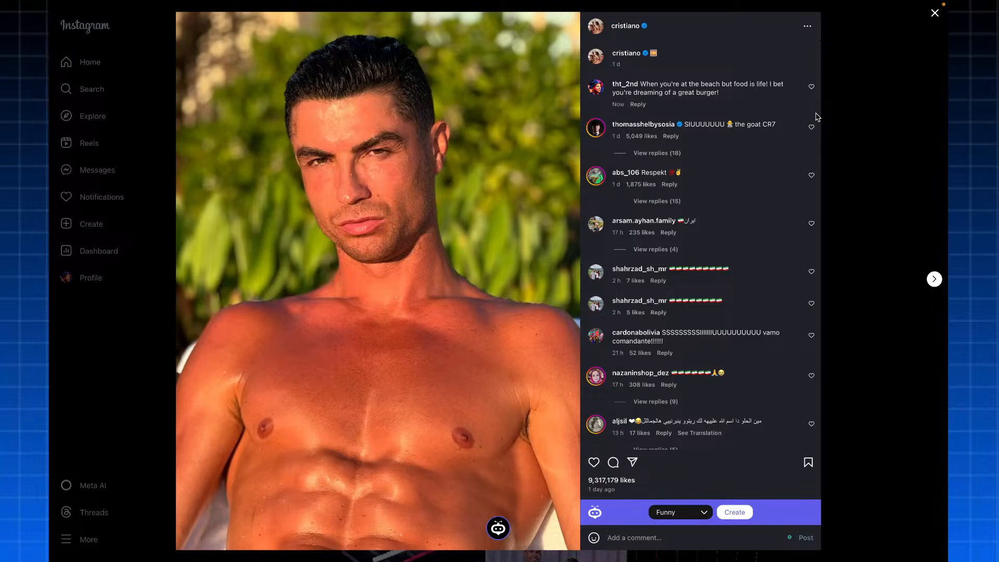
# Step: Look through the AutoBuzz comment types again on the cristiano post without choosing another one
pyautogui.click(686, 513)
pyautogui.scroll(-3, 679, 509)
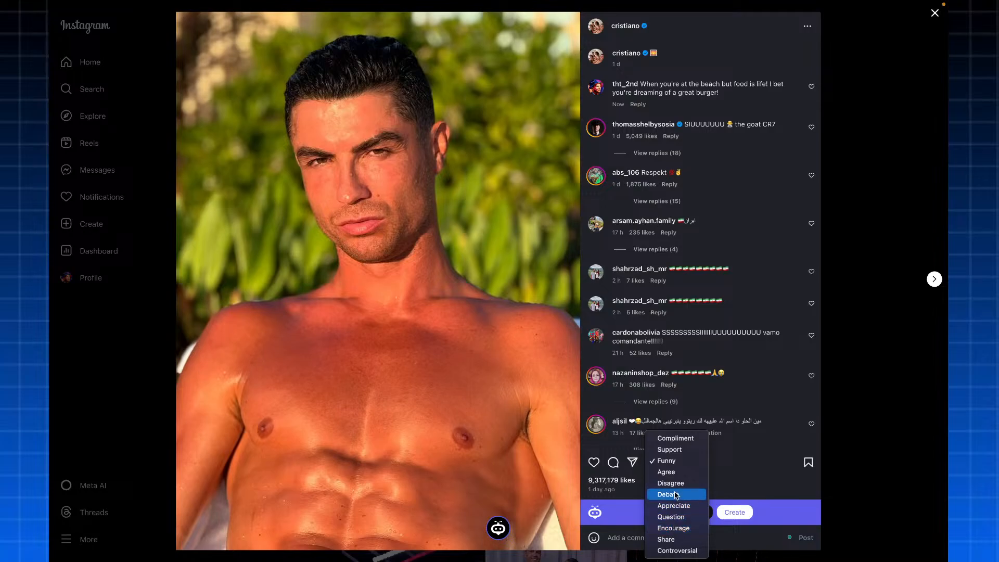
pyautogui.click(756, 542)
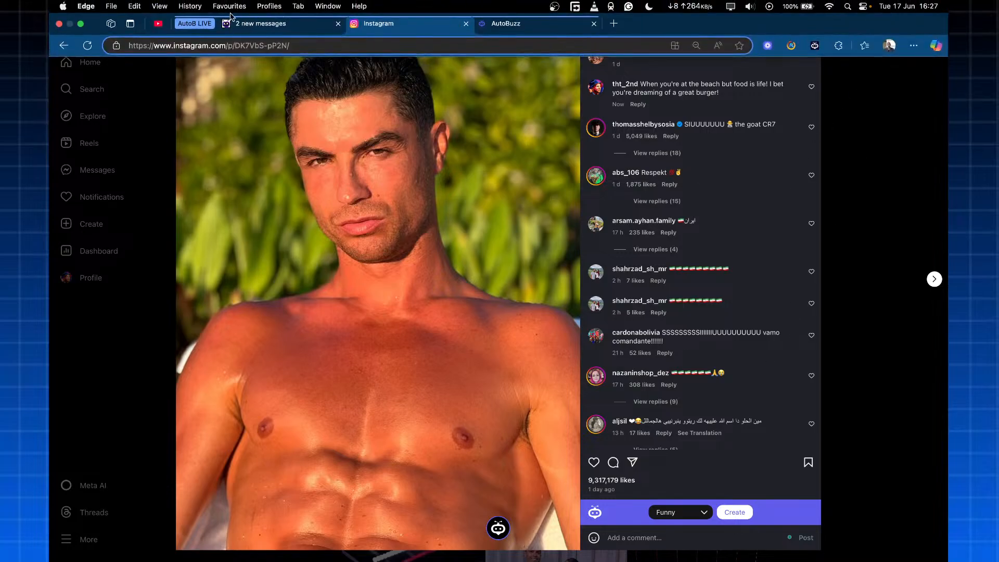
# Step: Switch back to the AutoBuzz app and check the Generations and Comments pages for the new activity
pyautogui.click(254, 24)
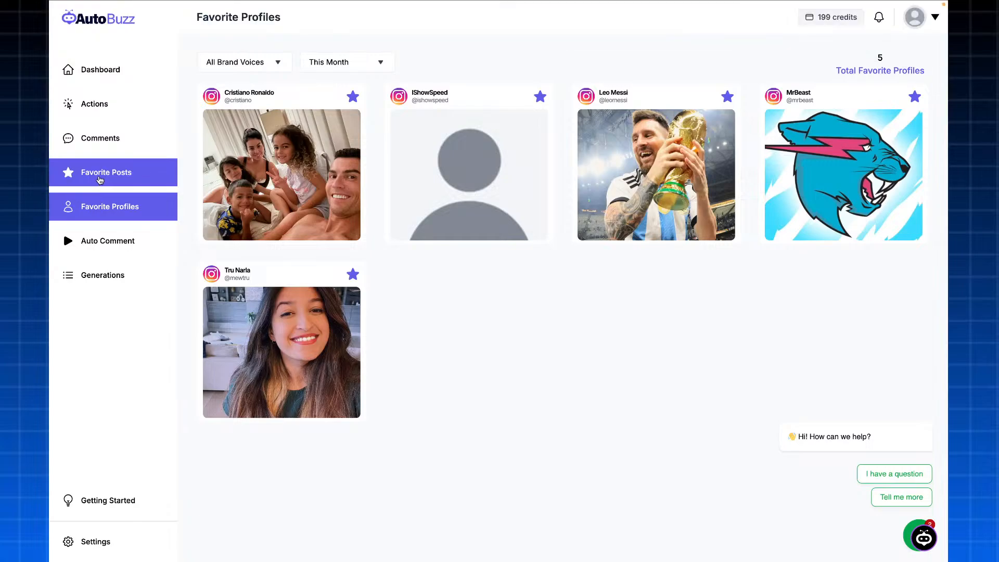
pyautogui.click(119, 268)
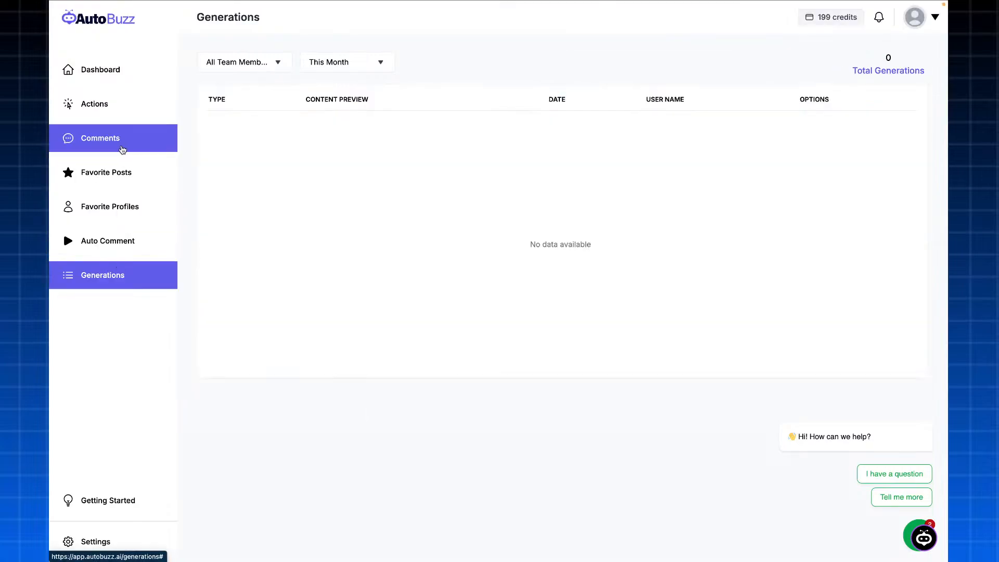
pyautogui.click(123, 147)
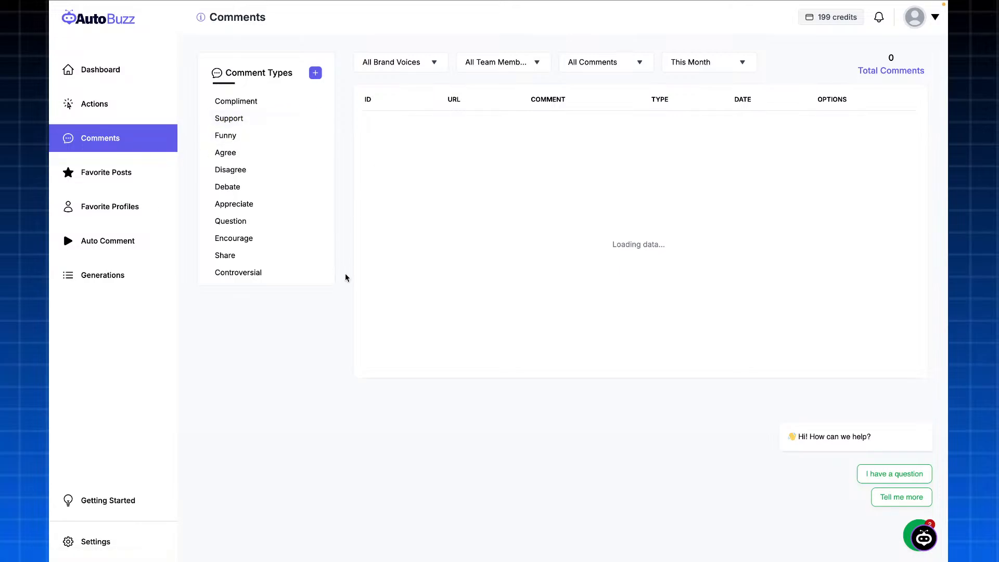
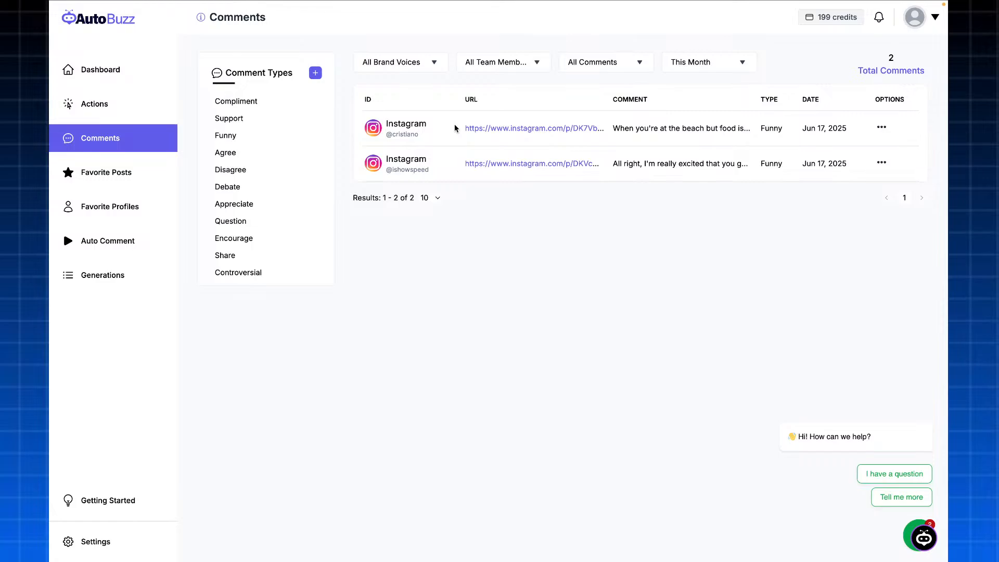
# Step: Switch to the AutoBuzz sales page and review its three-step explanation, from brand voice setup to automated commenting
pyautogui.moveTo(328, 1)
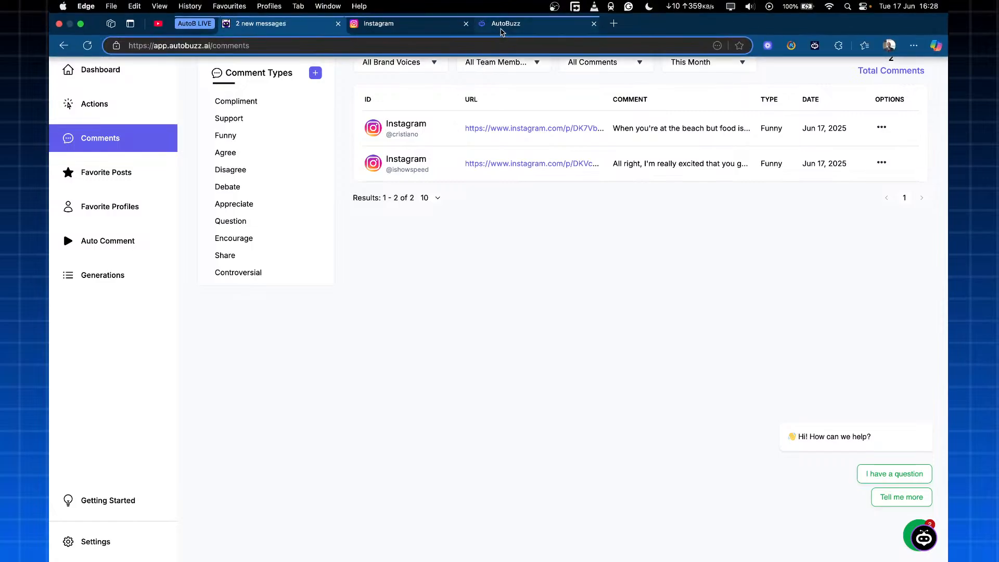
pyautogui.click(501, 26)
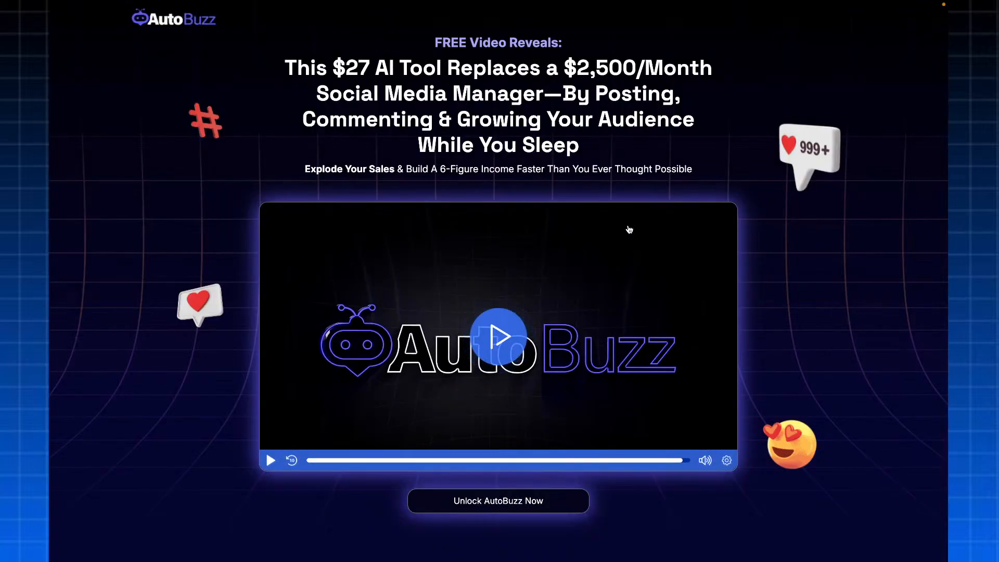
pyautogui.scroll(-8, 629, 230)
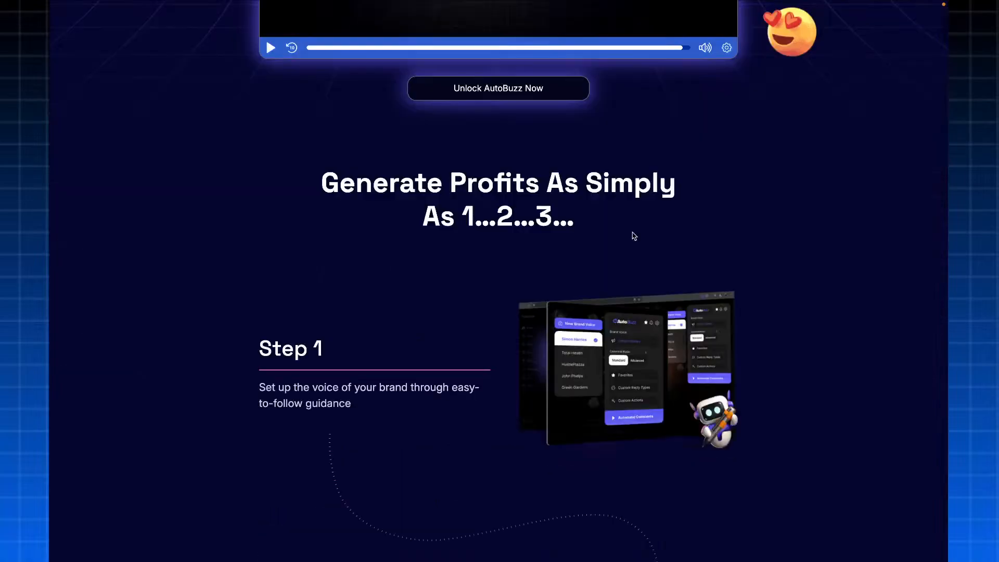
pyautogui.scroll(-12, 634, 236)
pyautogui.scroll(3, 653, 223)
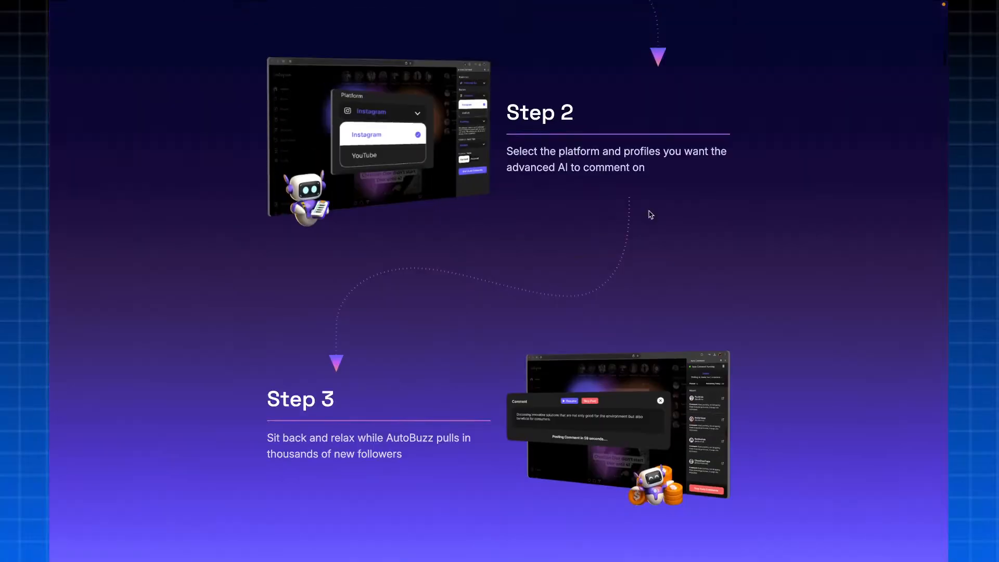
pyautogui.scroll(5, 653, 211)
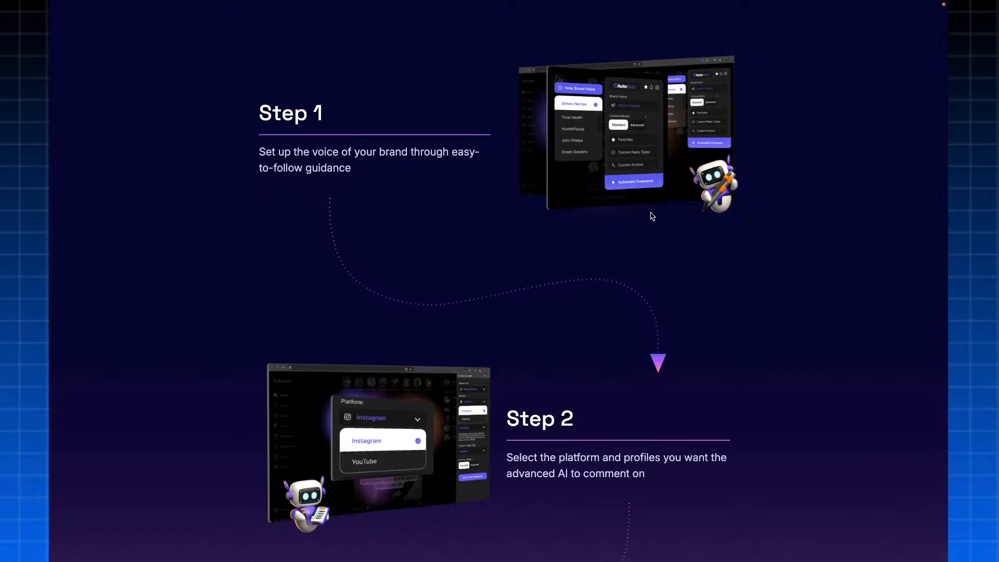
# Step: Open YouTube in a new tab, open the "Communities on YouTube" video, check the sound settings, and pause playback
pyautogui.moveTo(713, 4)
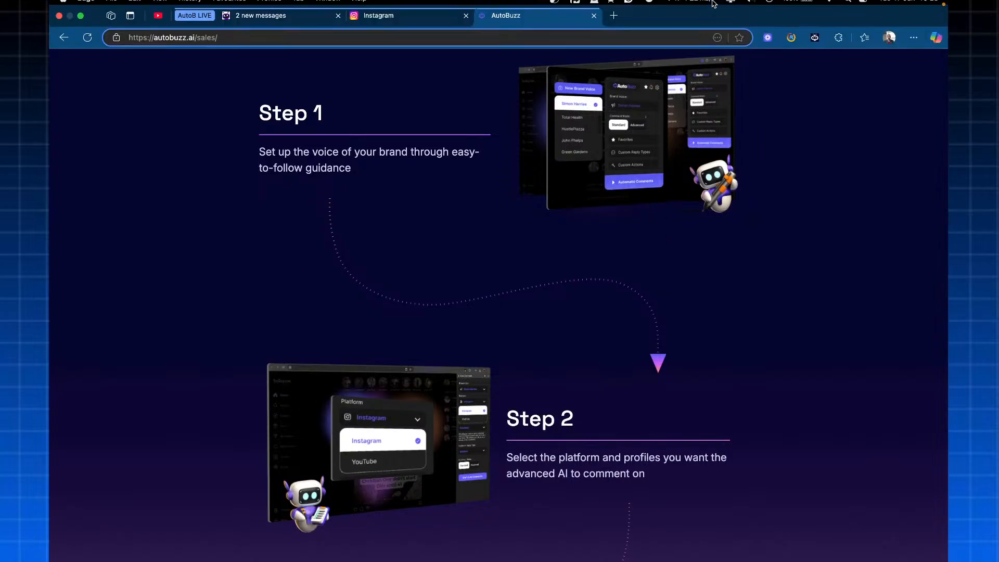
pyautogui.click(614, 24)
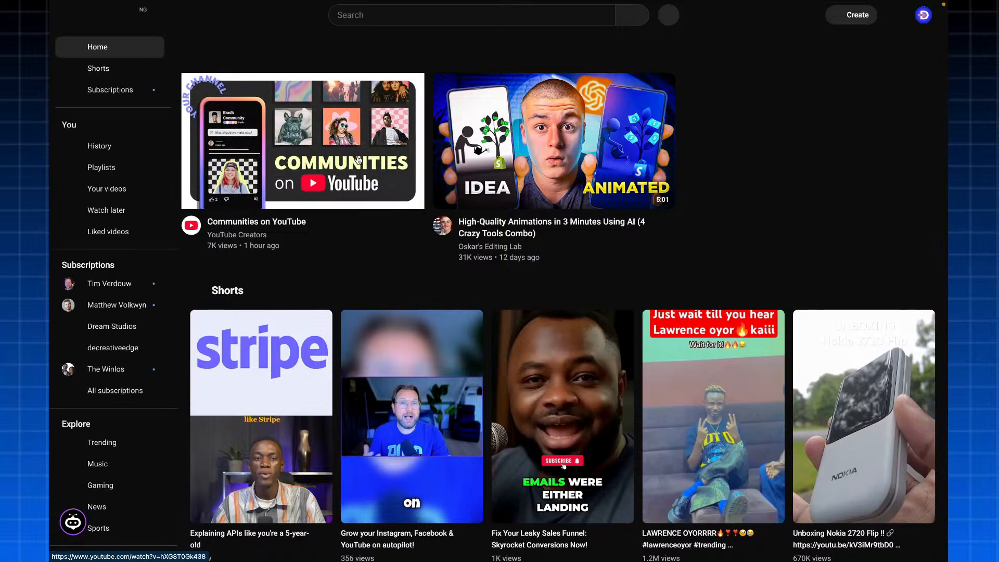
pyautogui.click(358, 159)
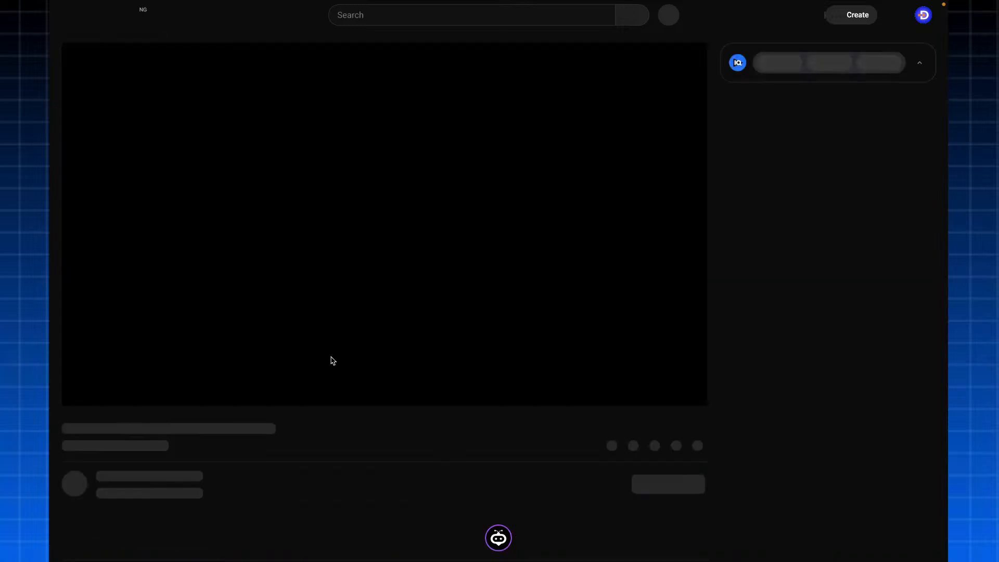
pyautogui.moveTo(764, 23)
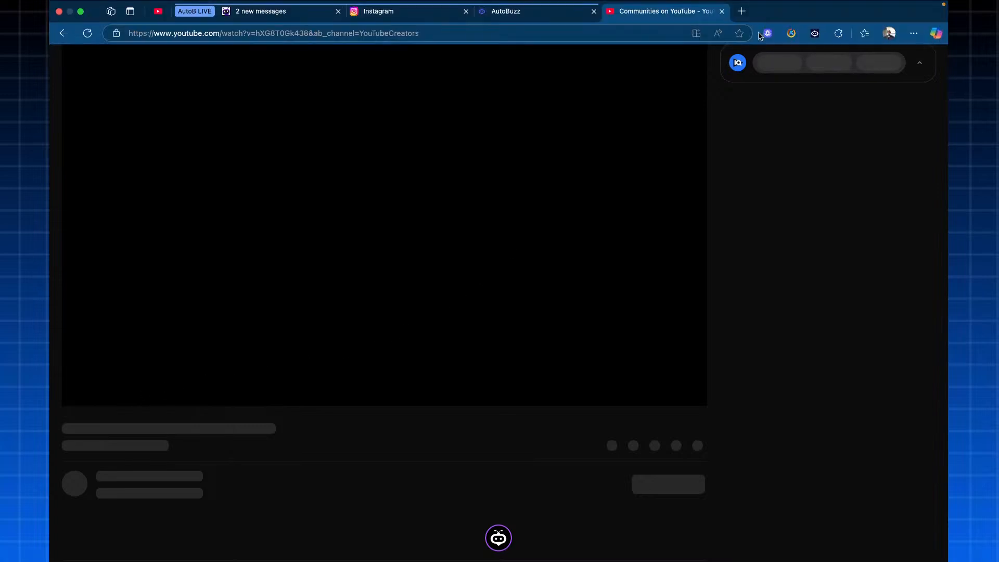
pyautogui.moveTo(752, 2)
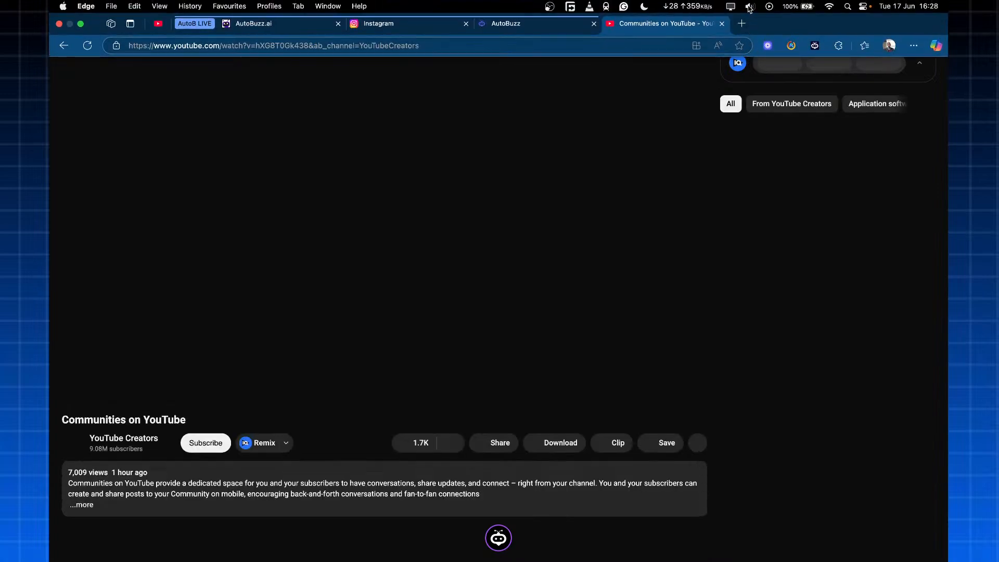
pyautogui.click(750, 8)
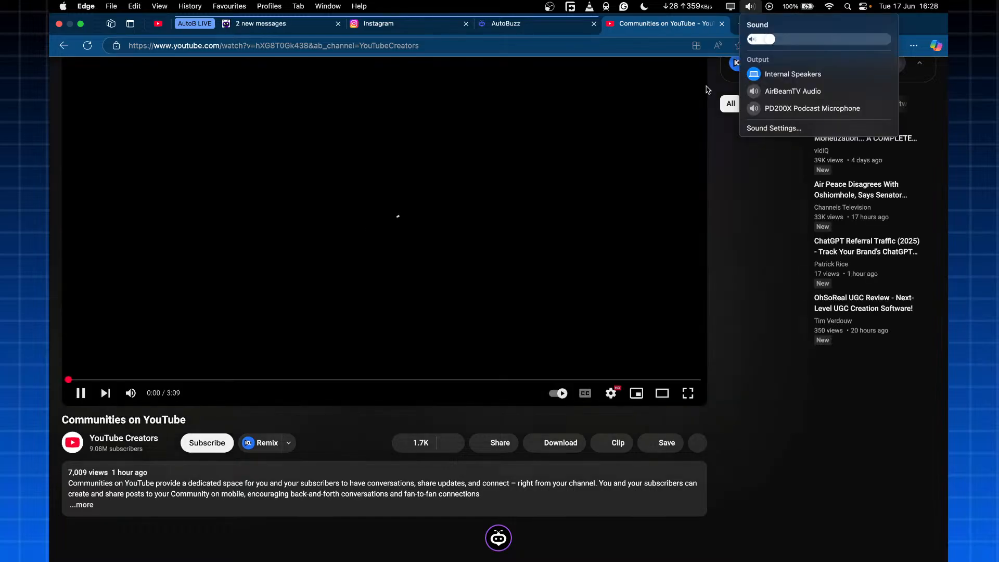
pyautogui.click(368, 309)
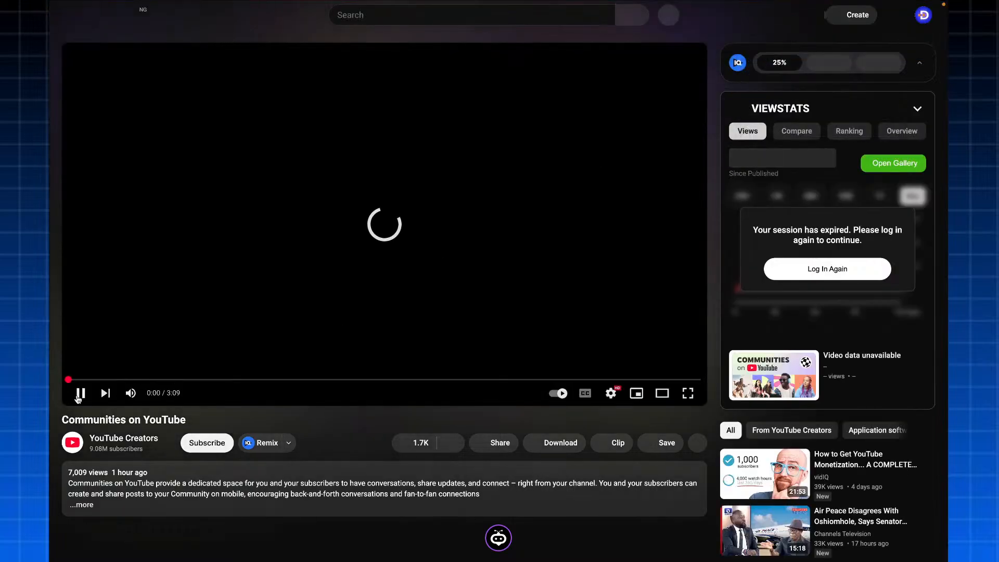
# Step: Go to the video's comments section and open the AutoBuzz extension popup to view its options
pyautogui.scroll(-2, 87, 419)
pyautogui.scroll(-1, 86, 419)
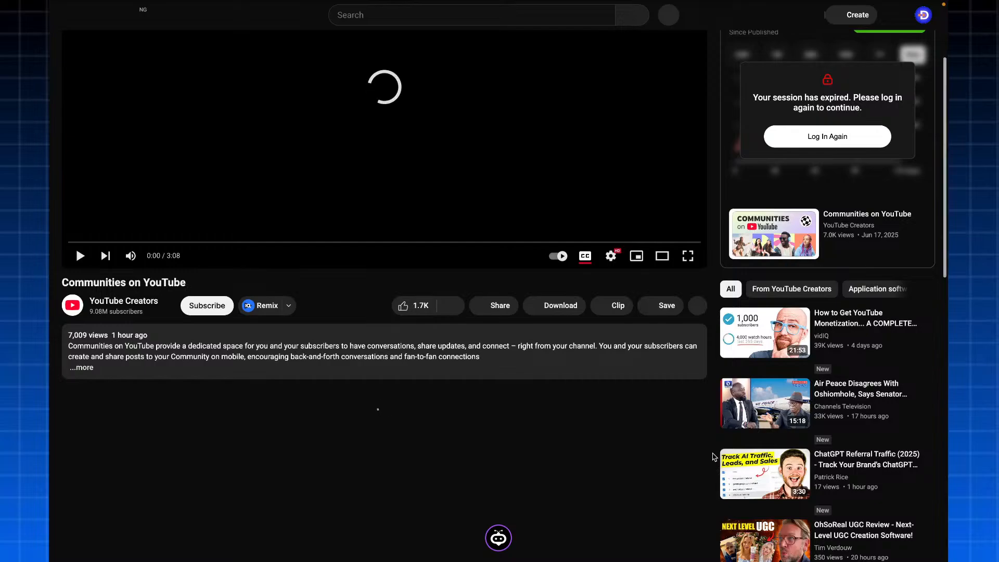
pyautogui.scroll(-1, 715, 457)
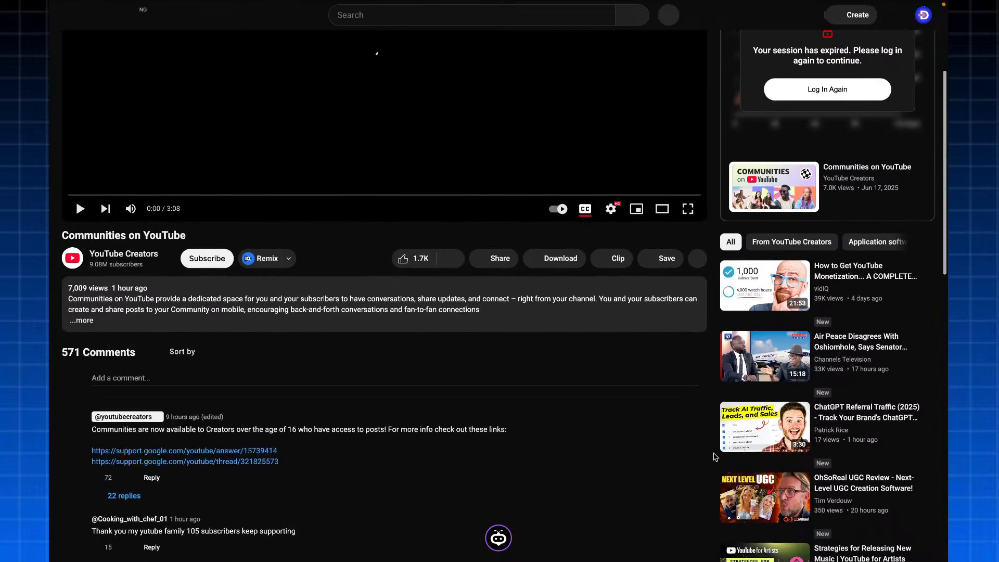
pyautogui.scroll(-2, 715, 457)
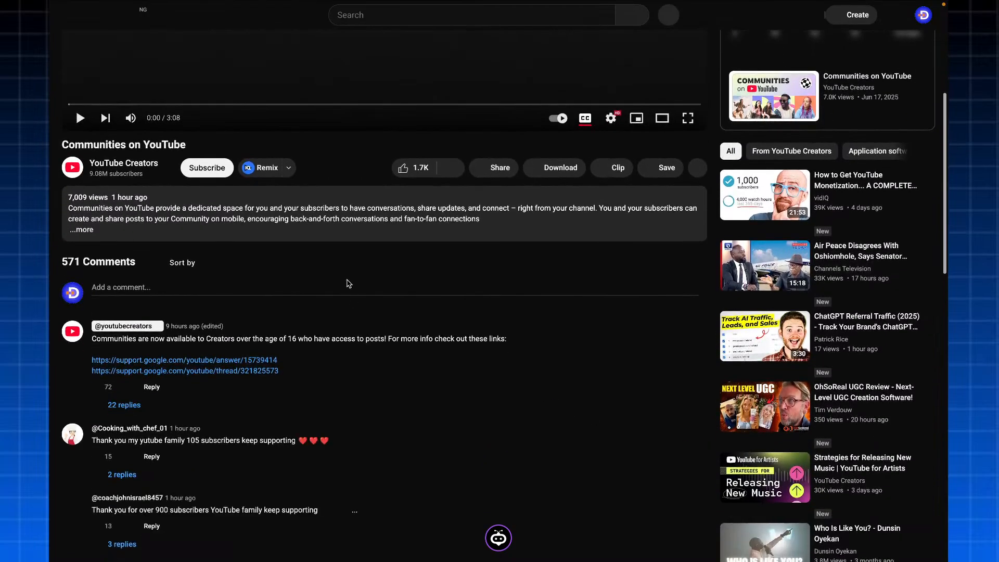
pyautogui.moveTo(804, 27)
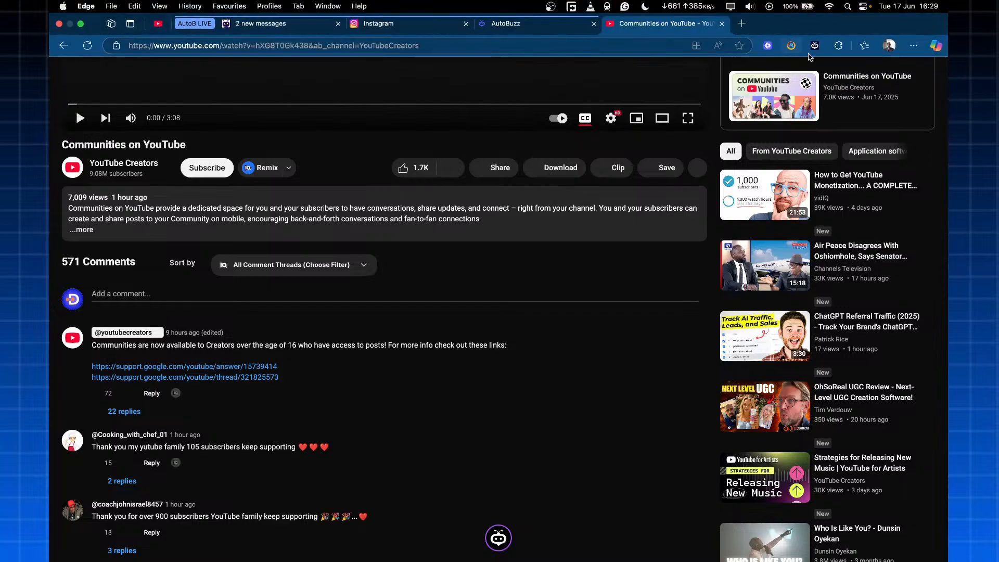
pyautogui.click(815, 45)
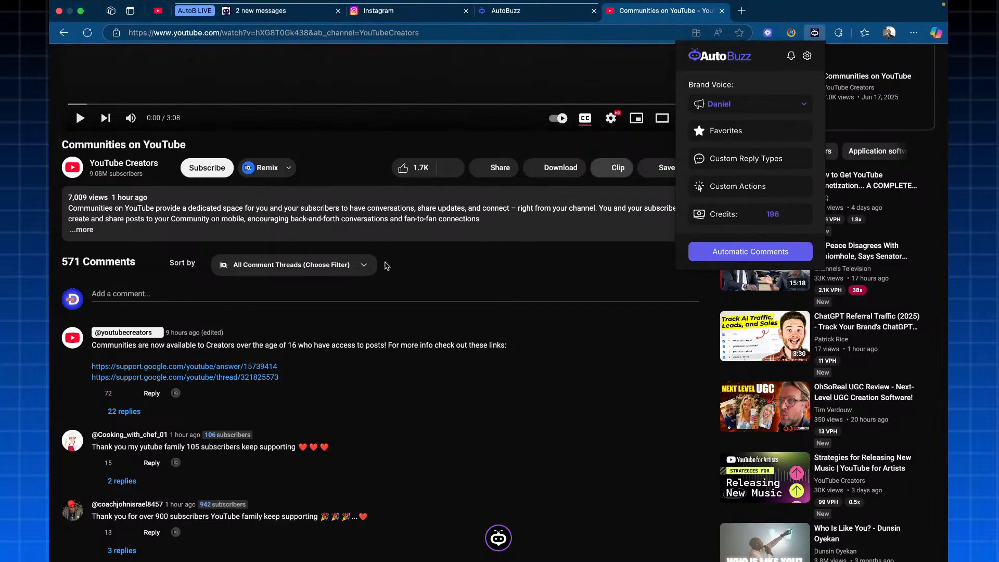
# Step: Start a new comment on the "Communities on YouTube" video and bring up the AutoBuzz comment generator bar
pyautogui.click(328, 296)
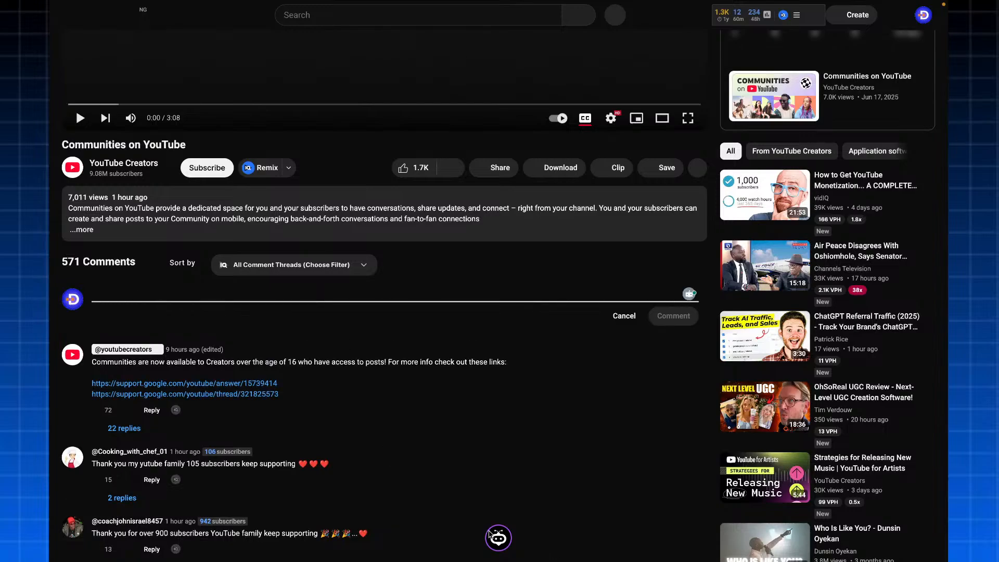
pyautogui.click(503, 542)
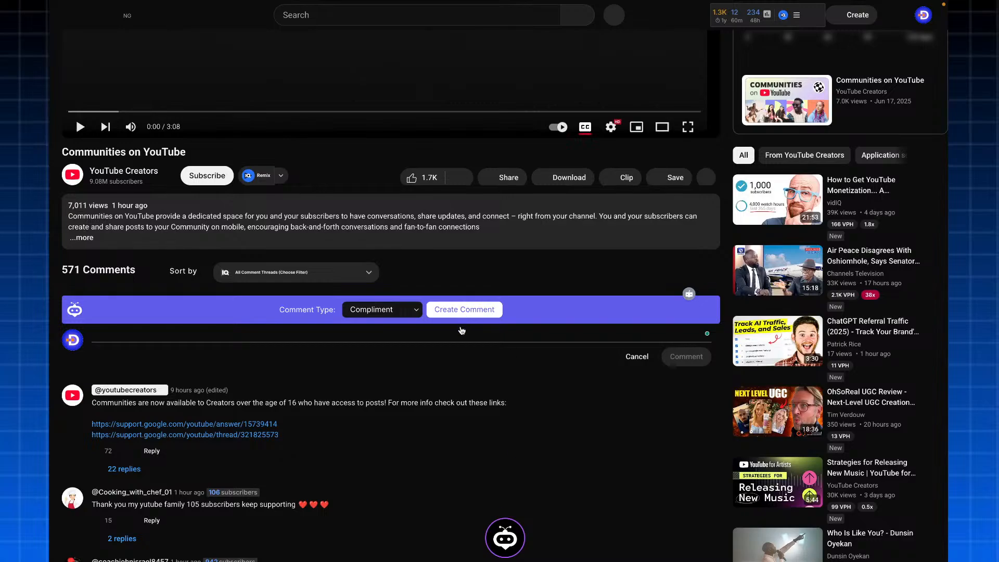
pyautogui.click(328, 329)
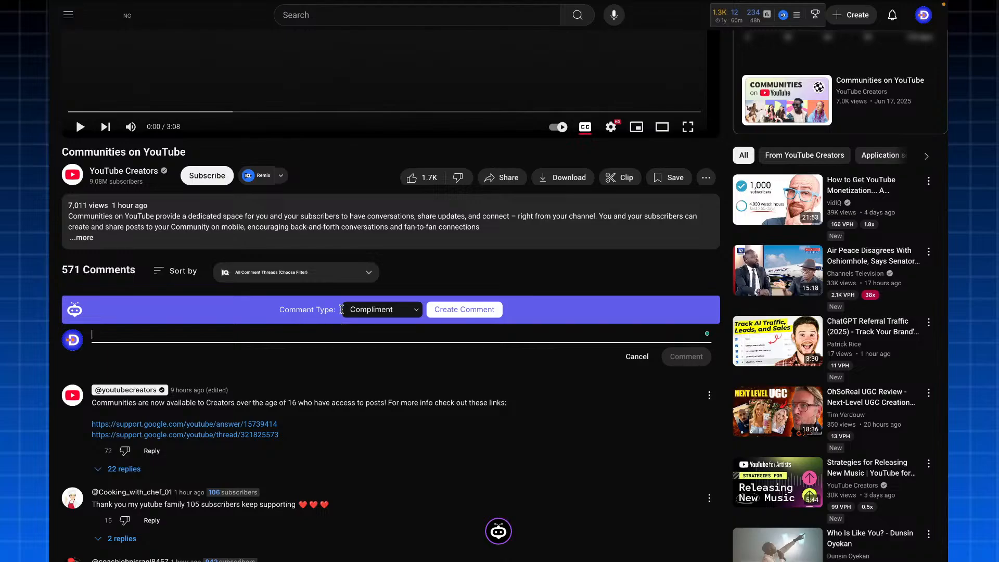
# Step: Look over the comment types, generate a Compliment comment with AutoBuzz, and post it on the video
pyautogui.click(370, 311)
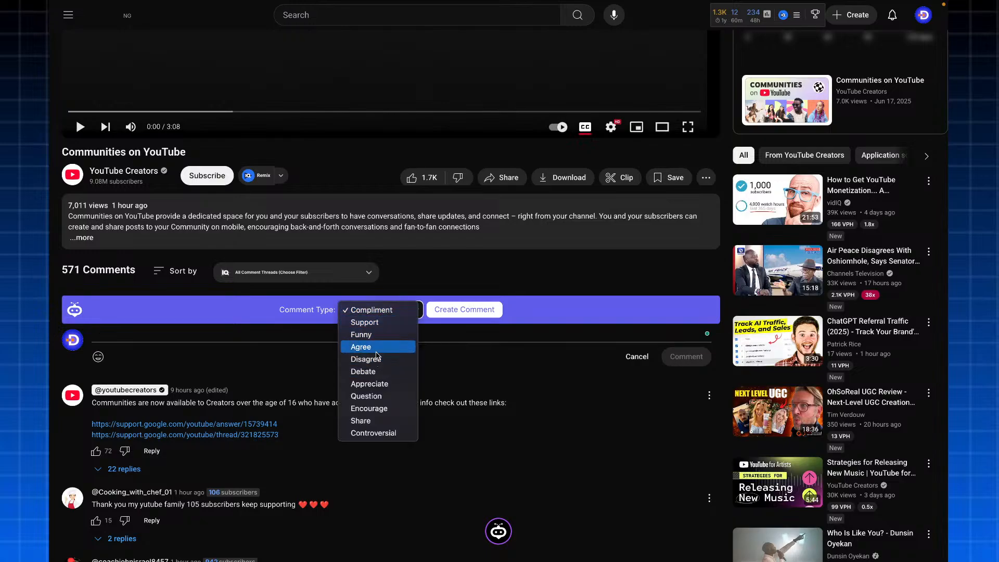
pyautogui.click(455, 317)
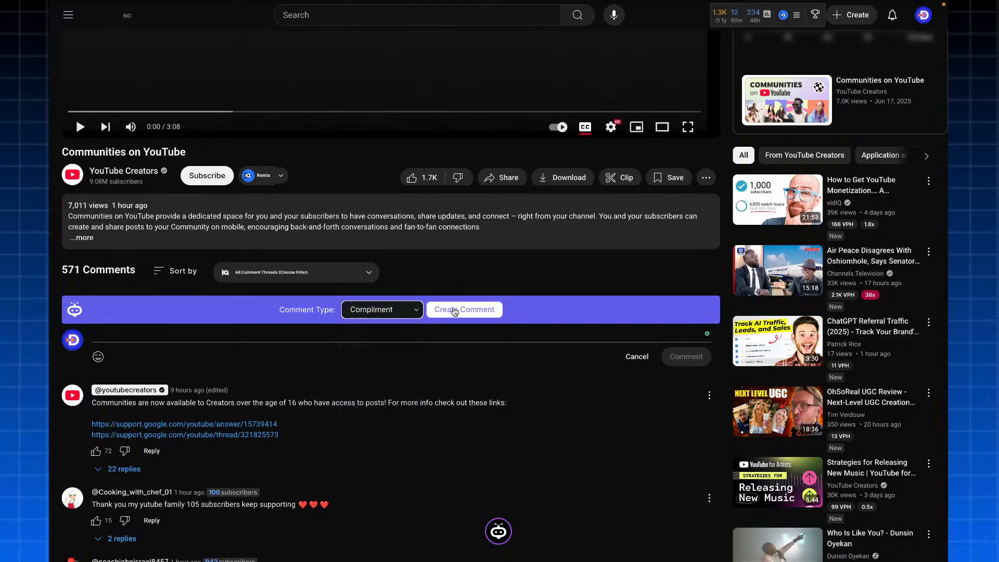
pyautogui.click(456, 311)
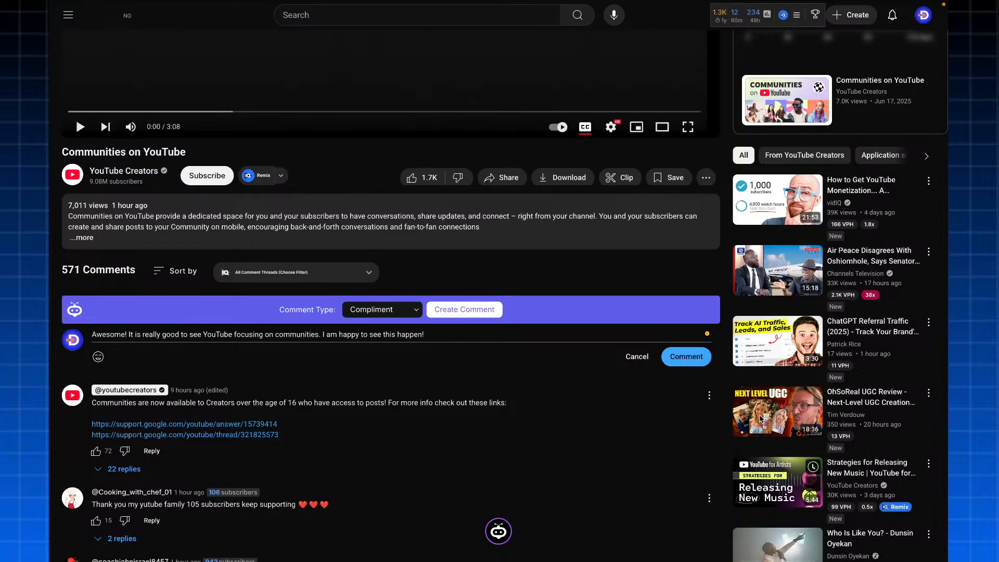
pyautogui.click(703, 356)
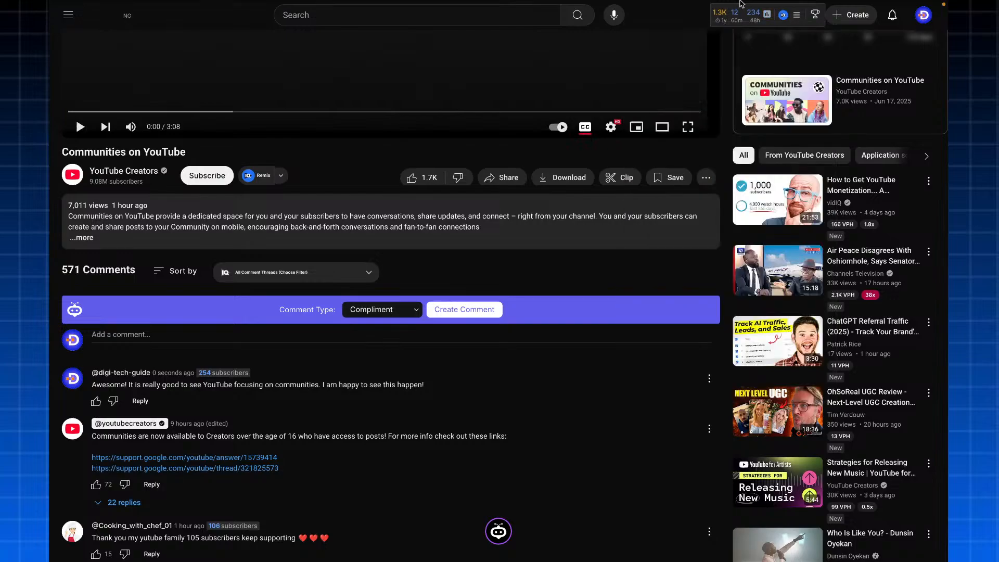
# Step: Revisit the Instagram post and the YouTube video, and check the Comments page in the AutoBuzz app
pyautogui.moveTo(635, 12)
pyautogui.click(398, 31)
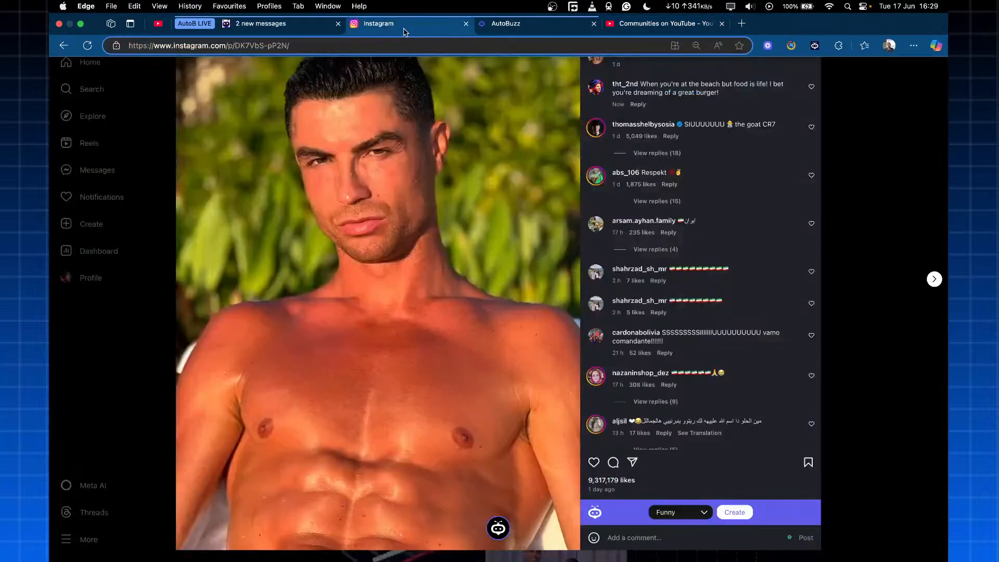
pyautogui.click(635, 30)
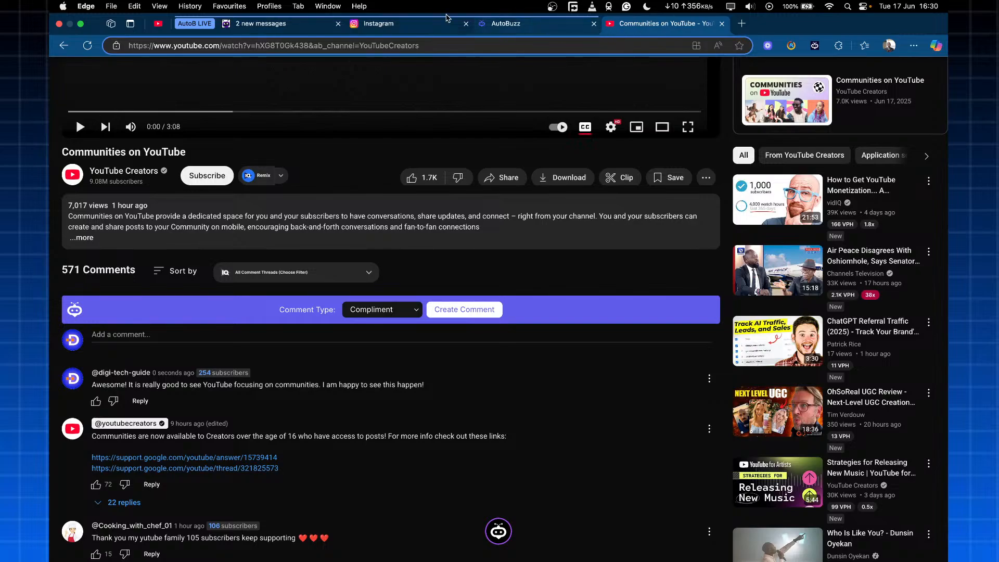
pyautogui.click(570, 24)
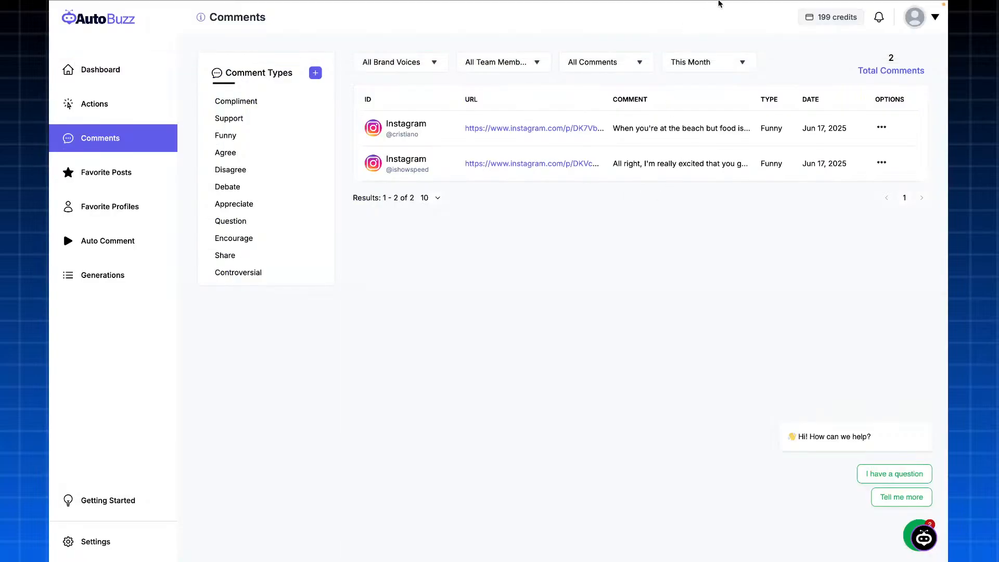
# Step: Reread the three steps under "Generate Profits As Simply As 1...2...3..." on the AutoBuzz sales page
pyautogui.click(517, 25)
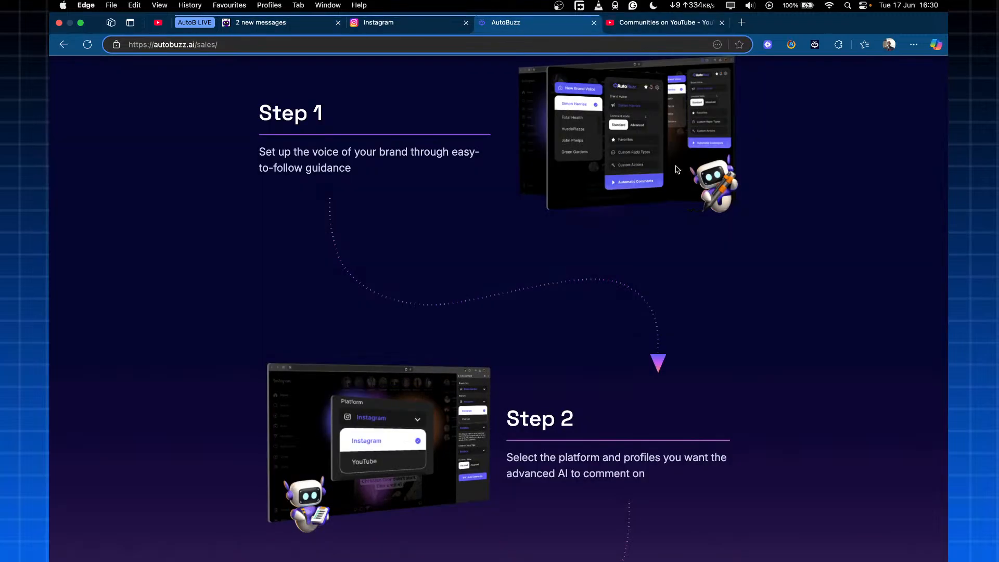
pyautogui.scroll(4, 542, 255)
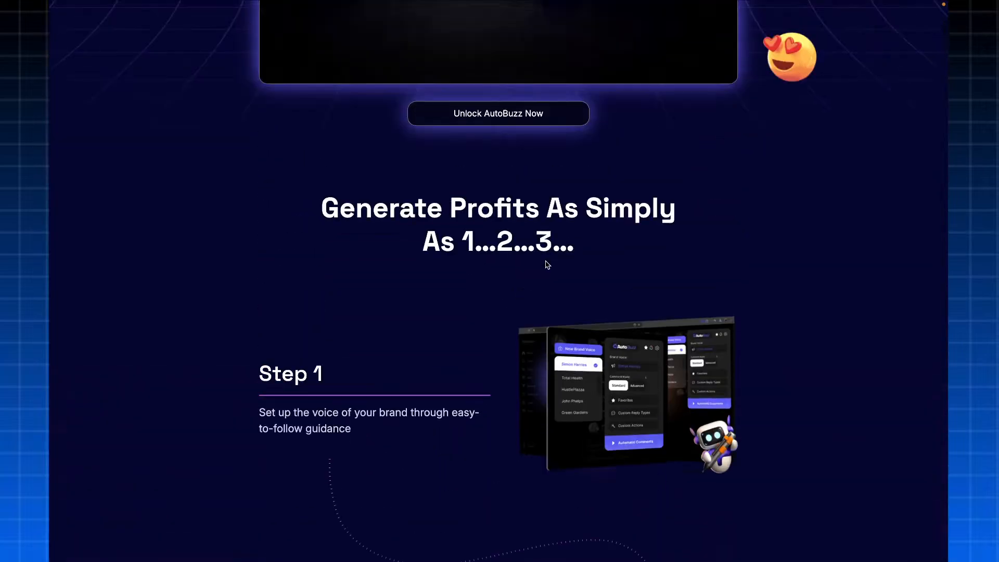
pyautogui.scroll(-6, 548, 266)
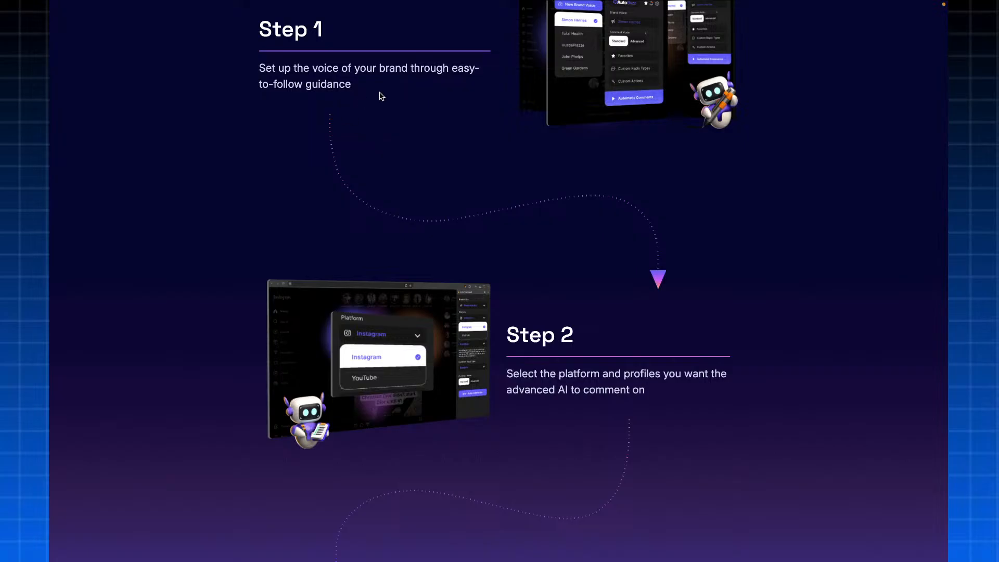
pyautogui.scroll(-2, 442, 146)
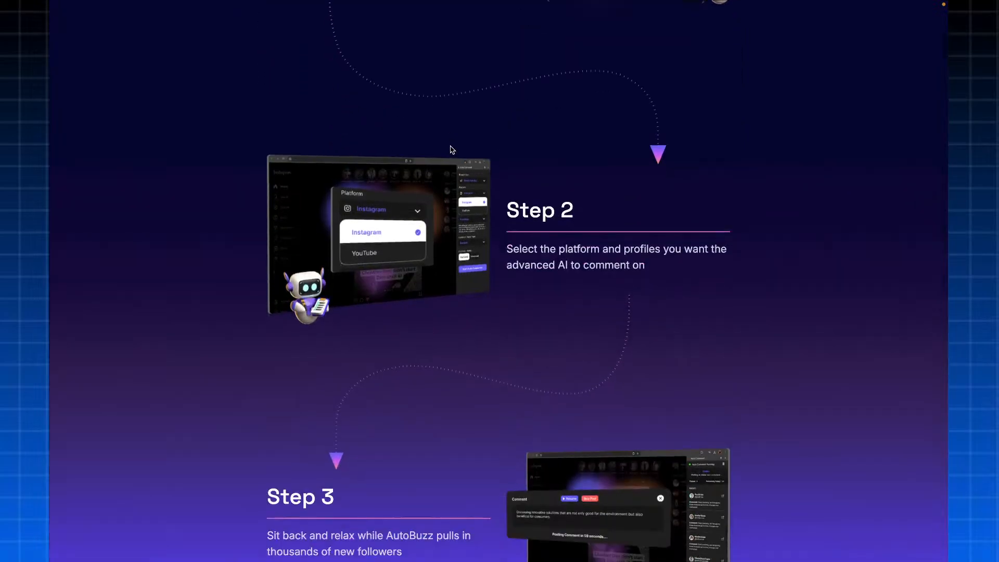
pyautogui.scroll(-2, 529, 296)
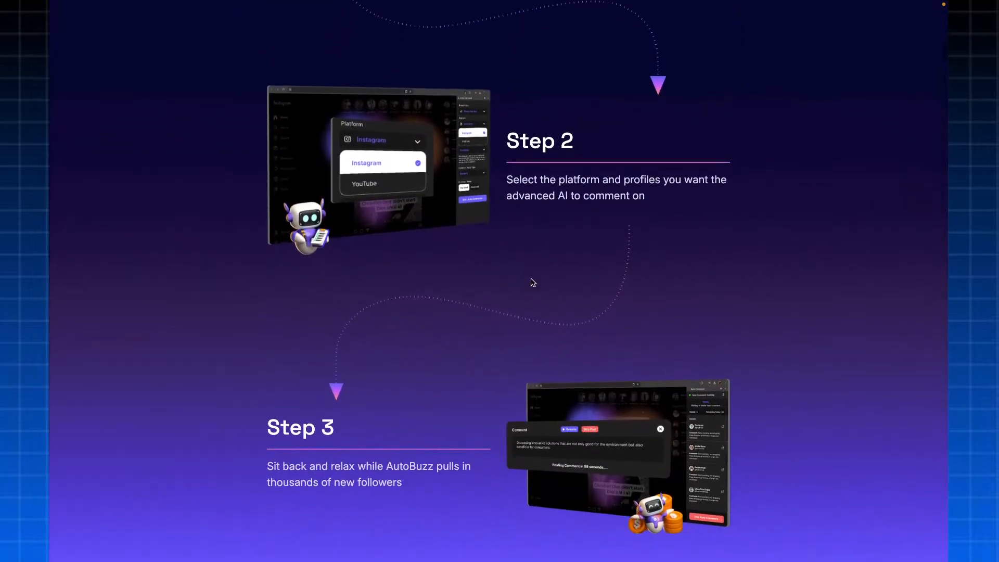
pyautogui.scroll(-2, 529, 276)
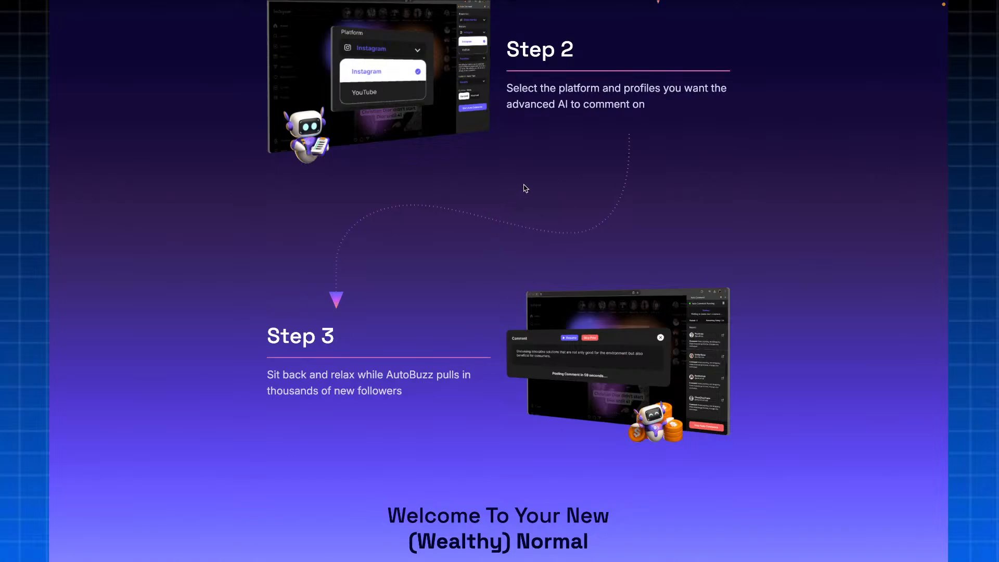
# Step: Return to YouTube, view the AutoBuzz extension popup, open the YouTube Creators channel page, and pause its featured video
pyautogui.moveTo(638, 22)
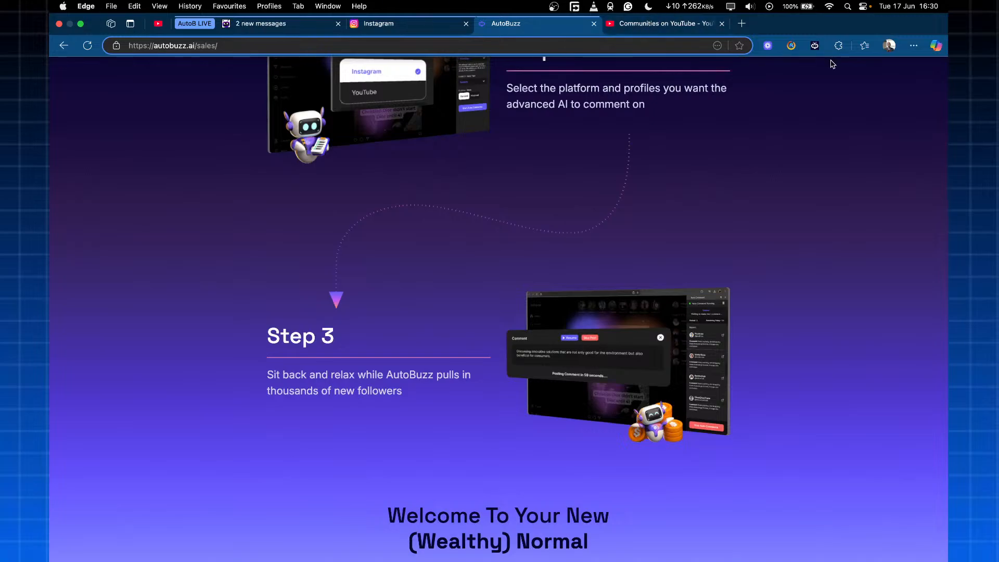
pyautogui.click(620, 24)
pyautogui.click(815, 46)
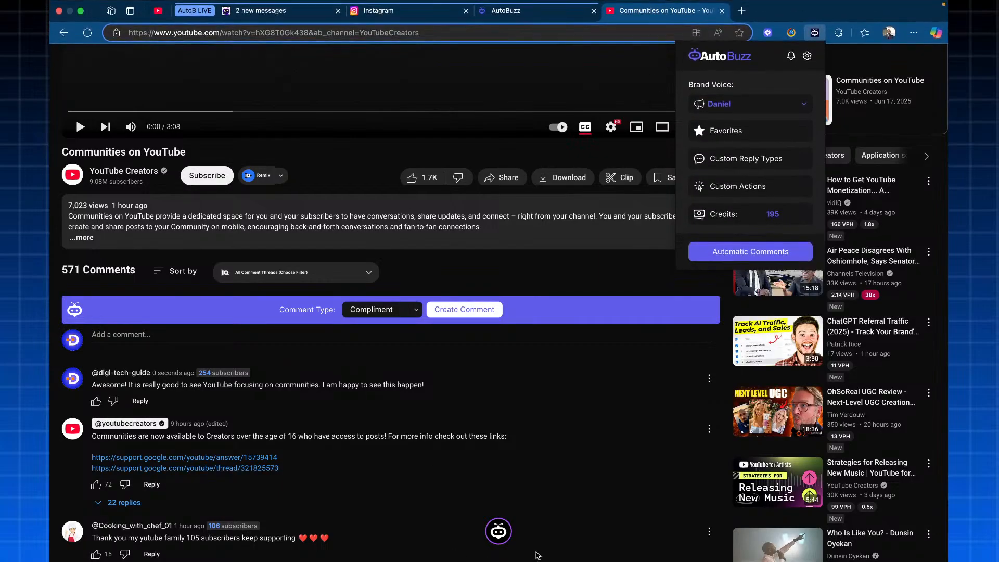
pyautogui.click(503, 543)
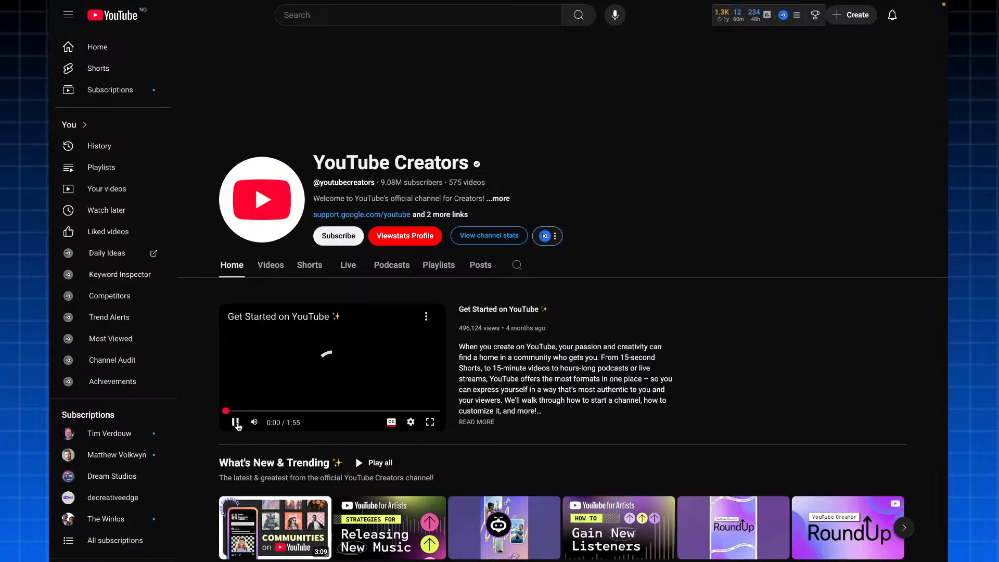
pyautogui.click(236, 424)
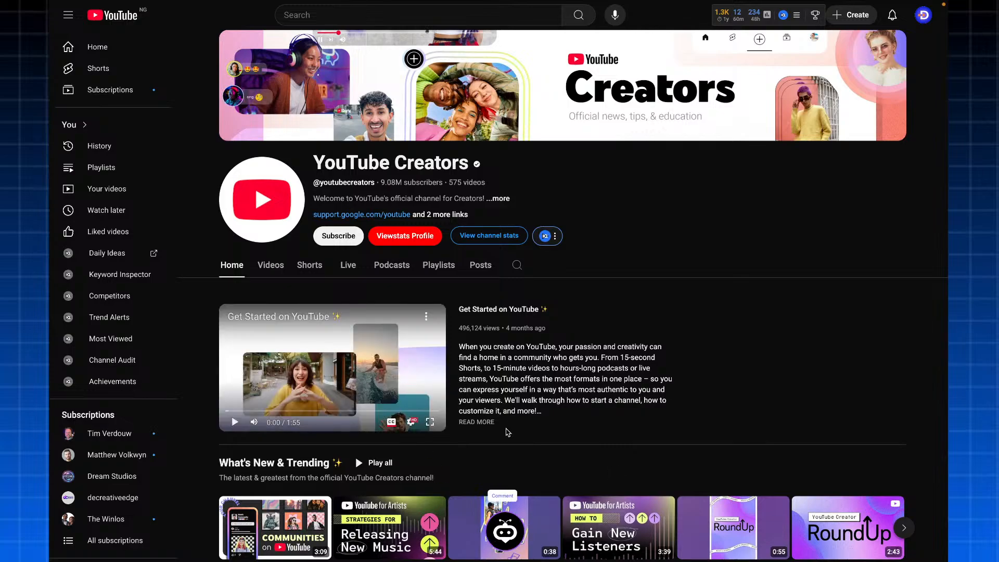
# Step: Switch to Instagram, close the open post, and launch Automatic Comments from the AutoBuzz extension on the cristiano profile
pyautogui.moveTo(476, 10)
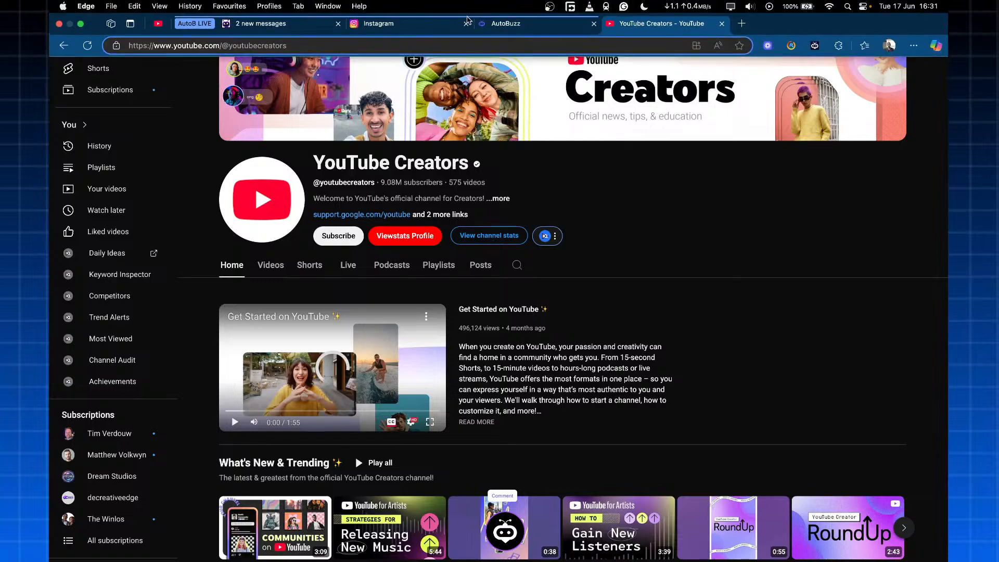
pyautogui.click(385, 20)
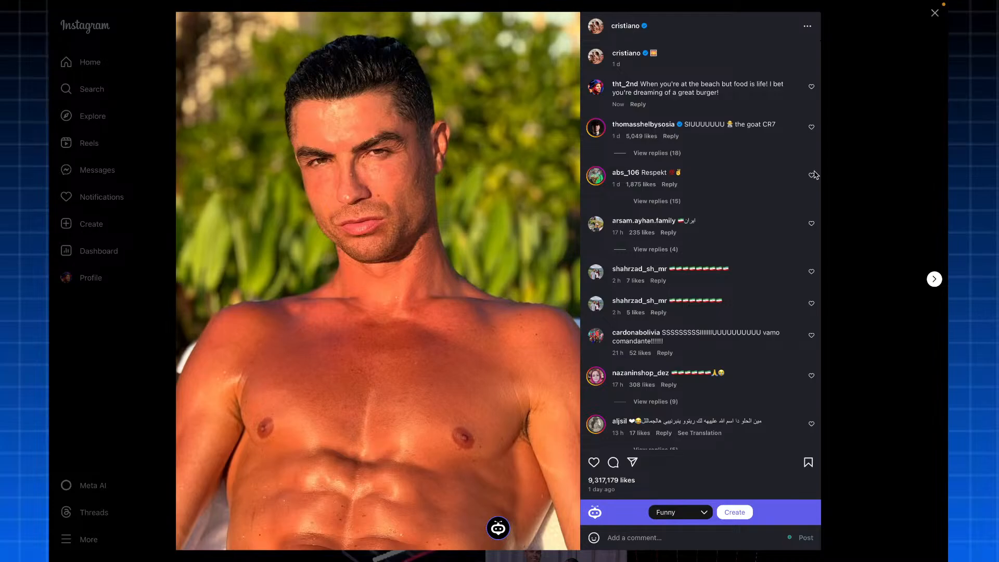
pyautogui.click(861, 278)
pyautogui.moveTo(801, 2)
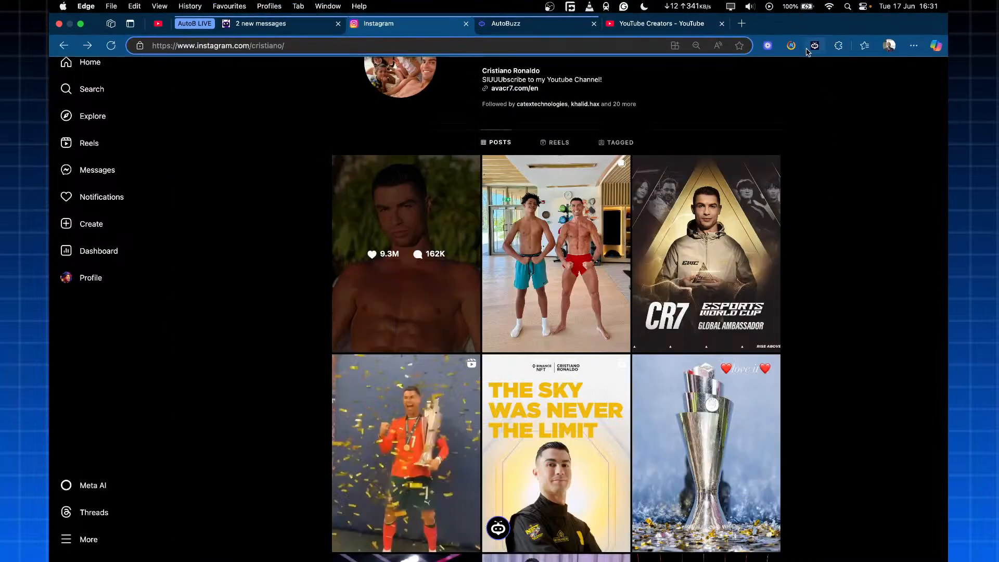
pyautogui.click(809, 47)
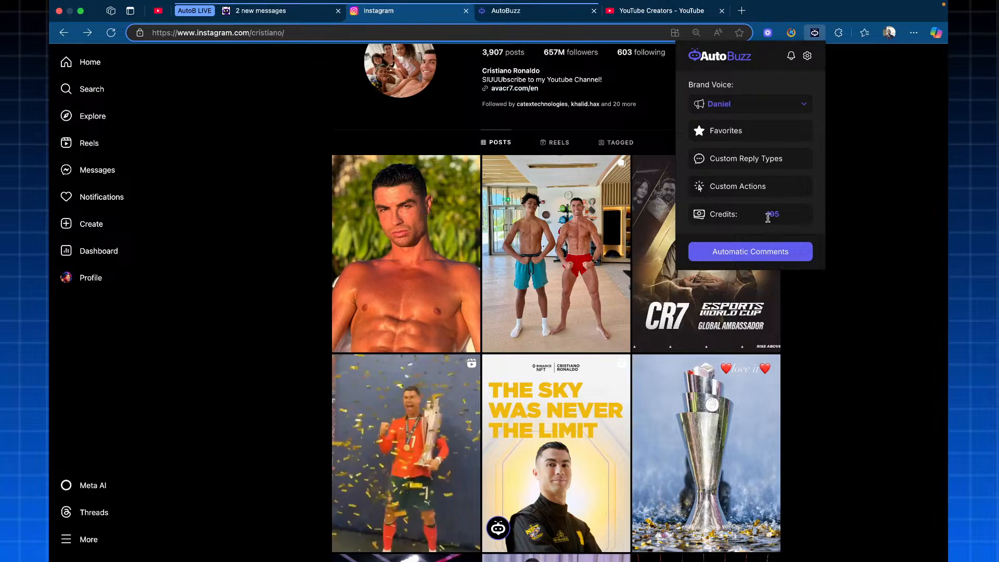
pyautogui.click(763, 253)
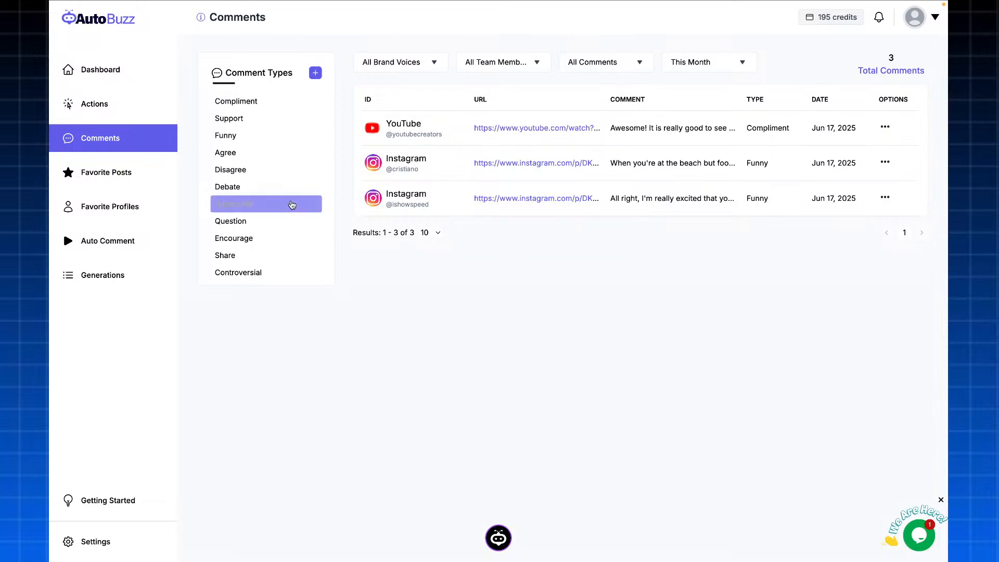
# Step: Check the Generations page in the AutoBuzz app and reopen the extension's Automatic Comments settings on the cristiano Instagram profile
pyautogui.click(145, 289)
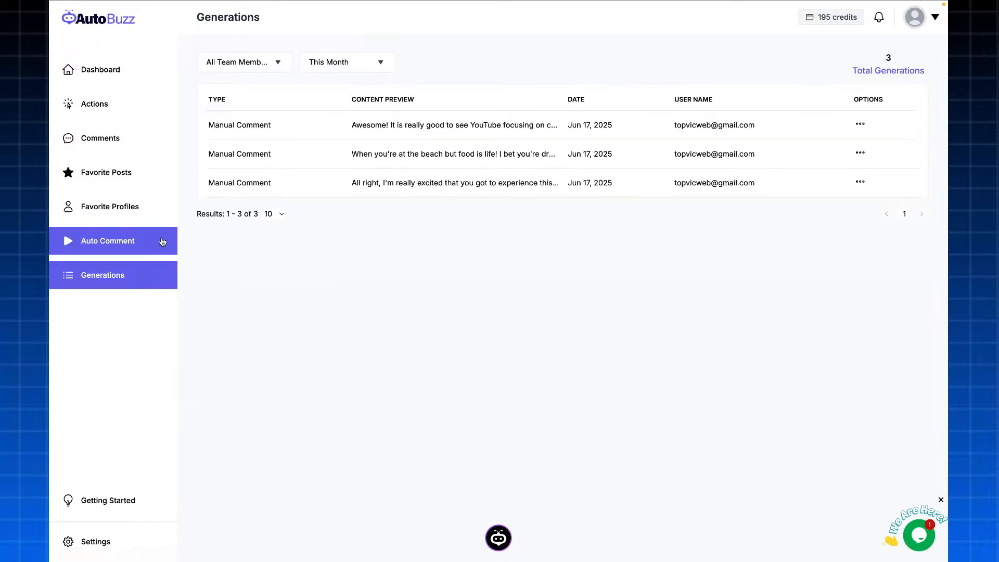
pyautogui.moveTo(645, 10)
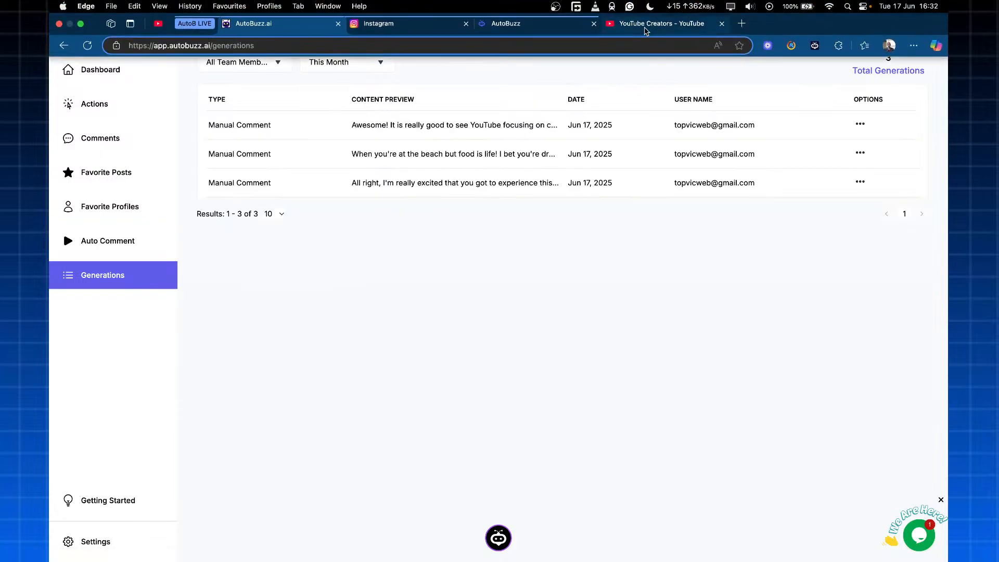
pyautogui.click(671, 23)
pyautogui.click(394, 24)
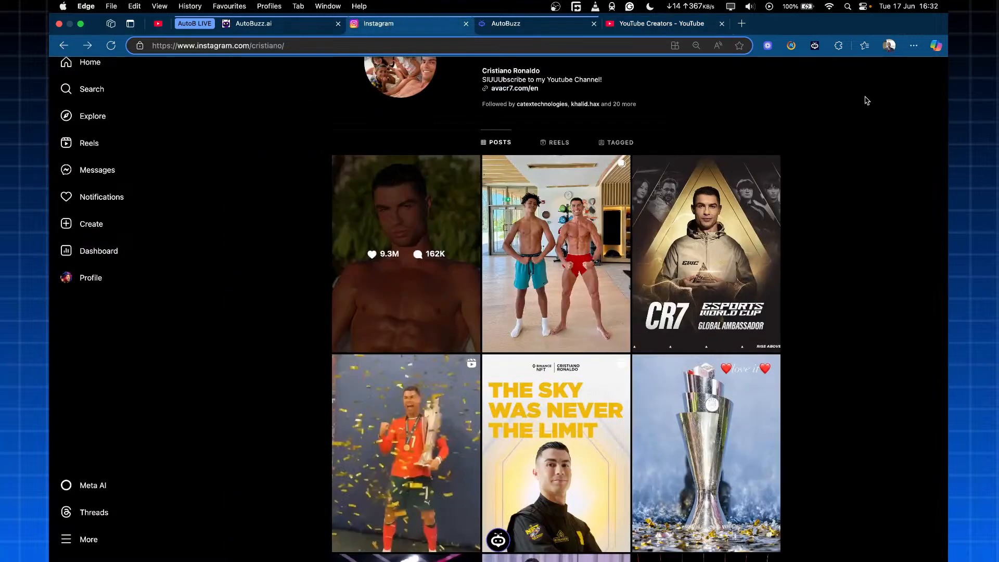
pyautogui.click(815, 46)
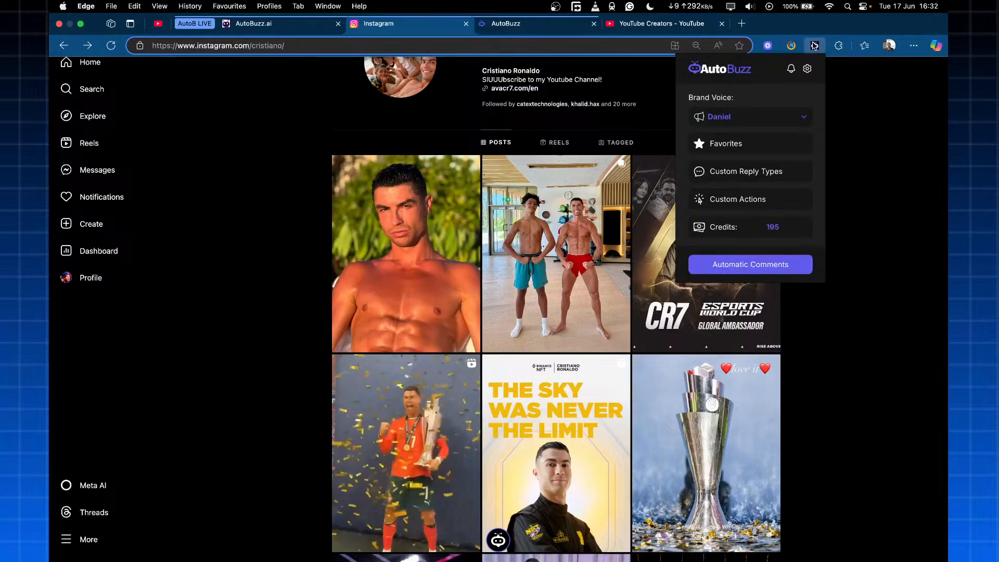
pyautogui.click(731, 252)
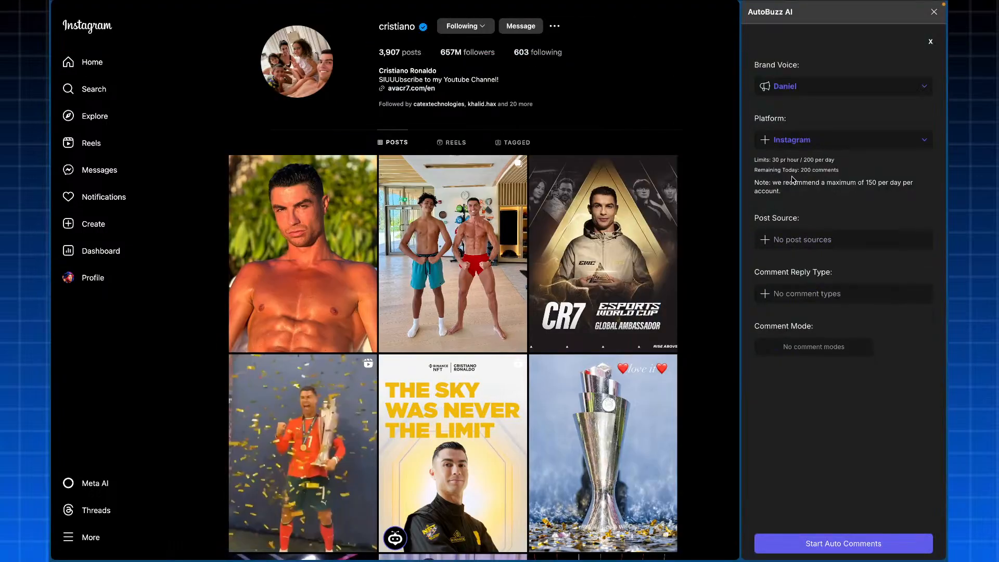
# Step: Examine the available platform, brand voice, and post source options in the Automatic Comments settings
pyautogui.click(829, 144)
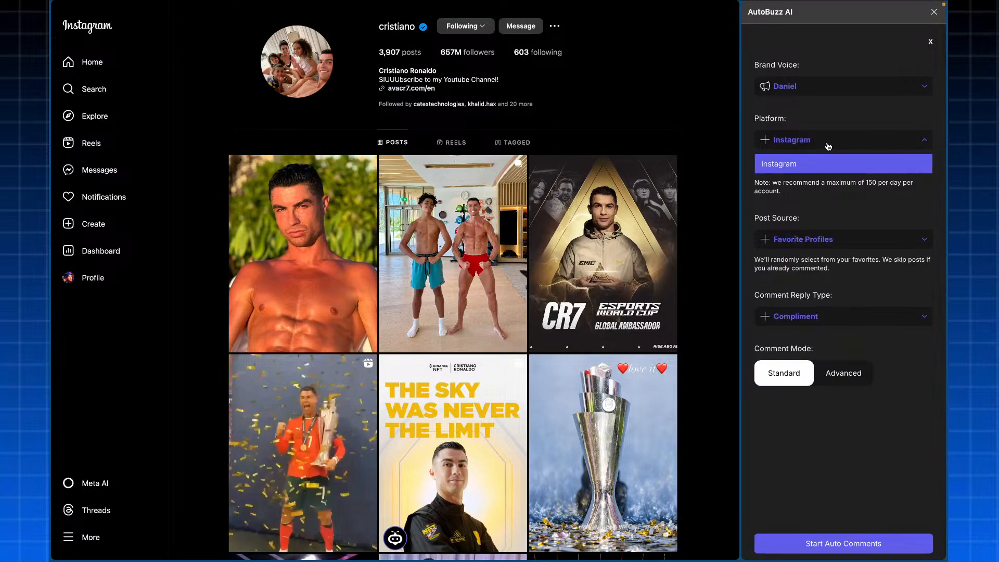
pyautogui.click(831, 125)
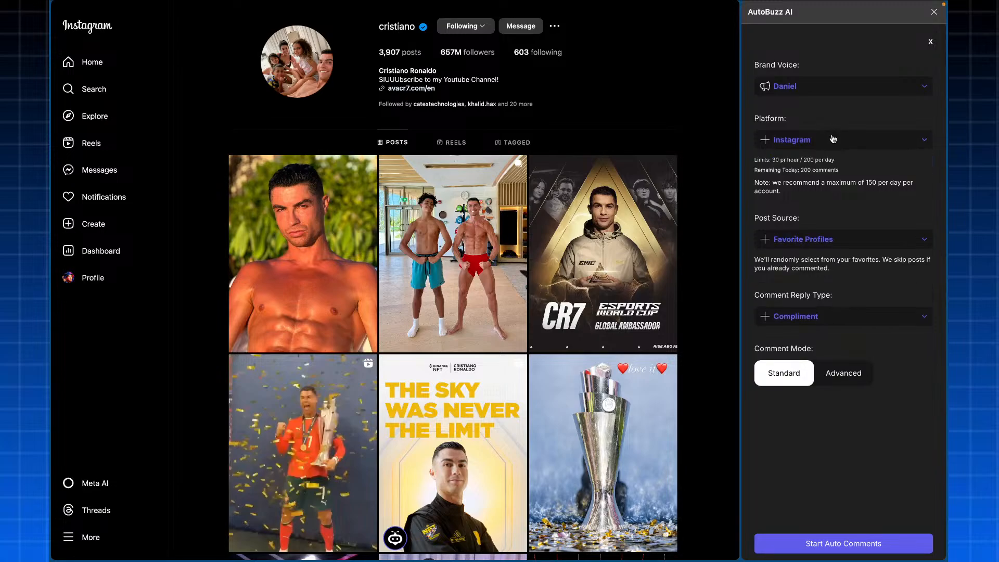
pyautogui.click(807, 90)
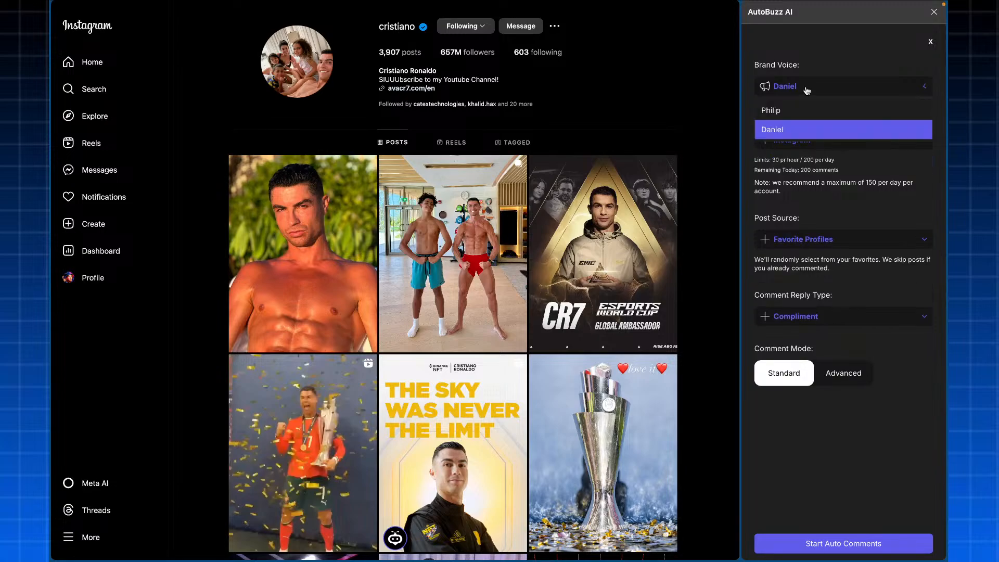
pyautogui.click(818, 198)
pyautogui.click(820, 144)
pyautogui.click(820, 89)
pyautogui.click(831, 136)
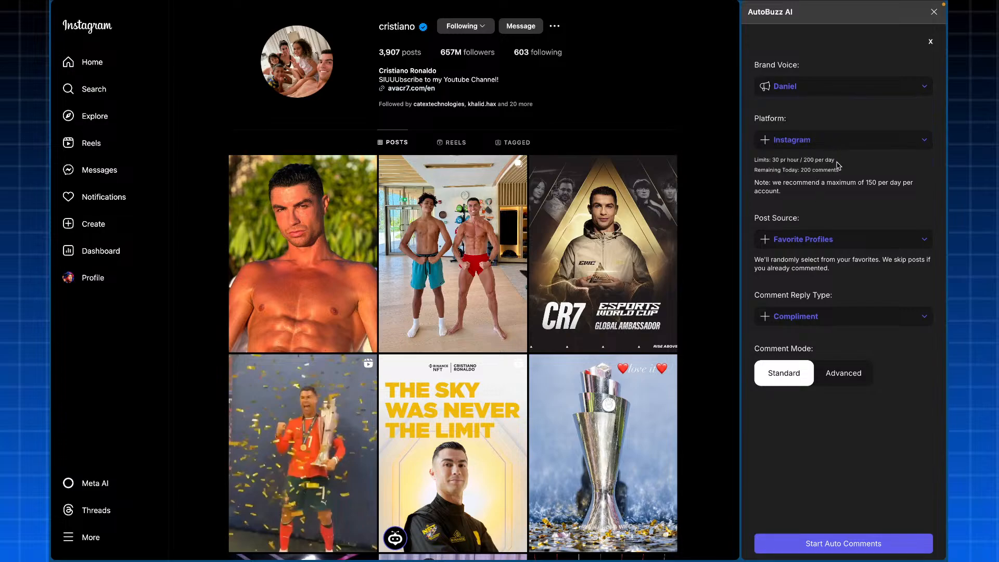
pyautogui.click(854, 241)
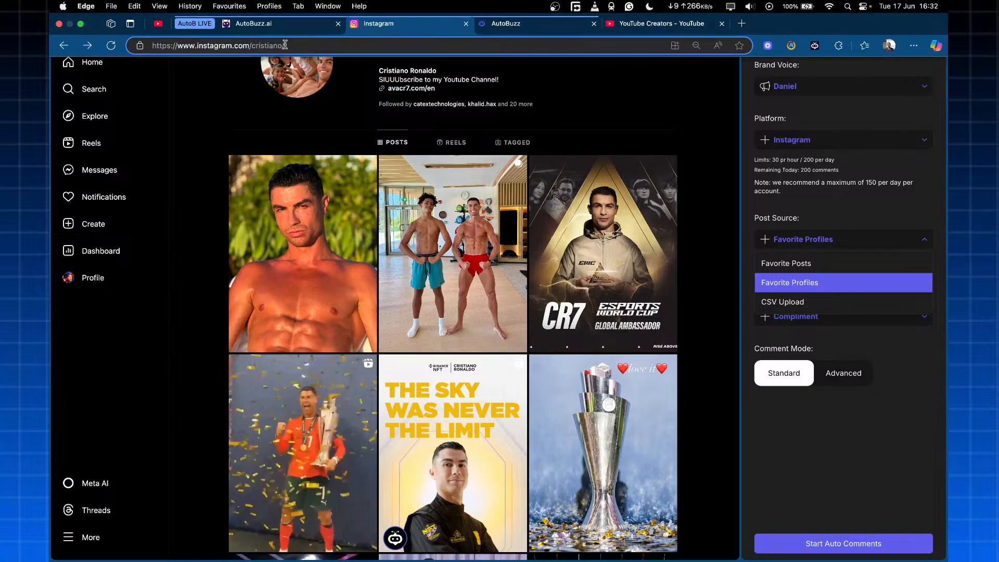
# Step: View the AutoBuzz extension from its web app, reopen Automatic Comments on the cristiano Instagram profile, and view the post source options
pyautogui.click(520, 11)
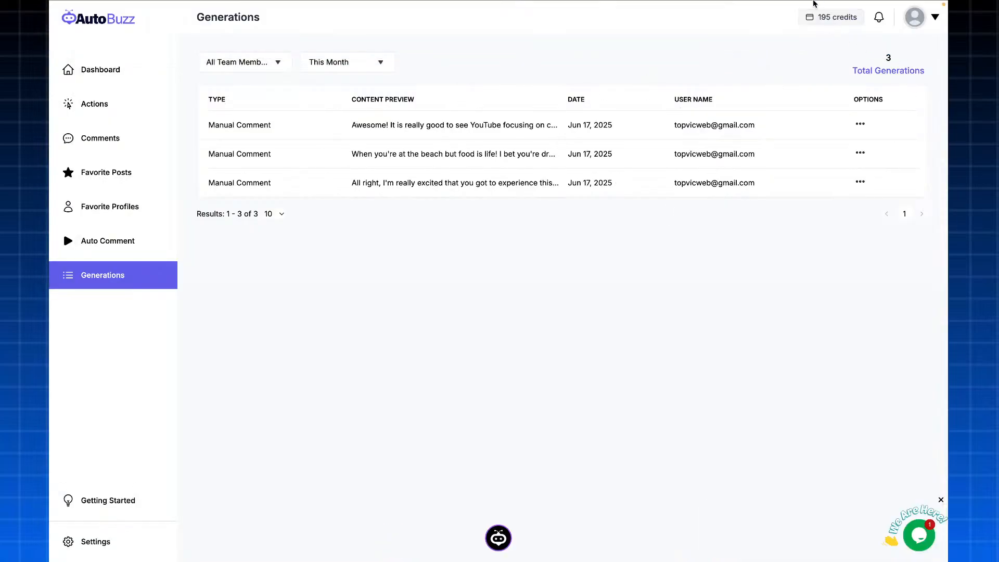
pyautogui.moveTo(815, 3)
pyautogui.click(815, 45)
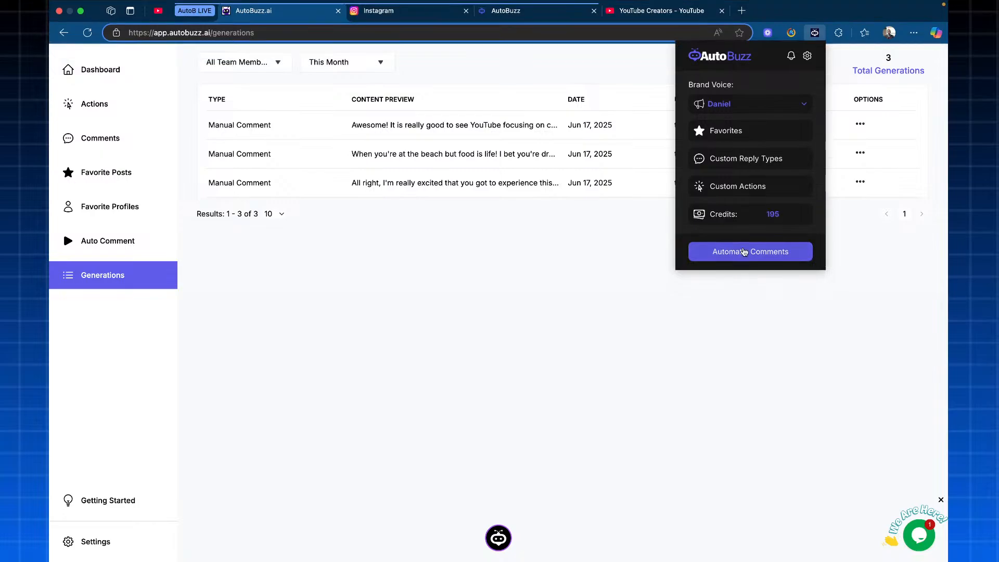
pyautogui.click(442, 19)
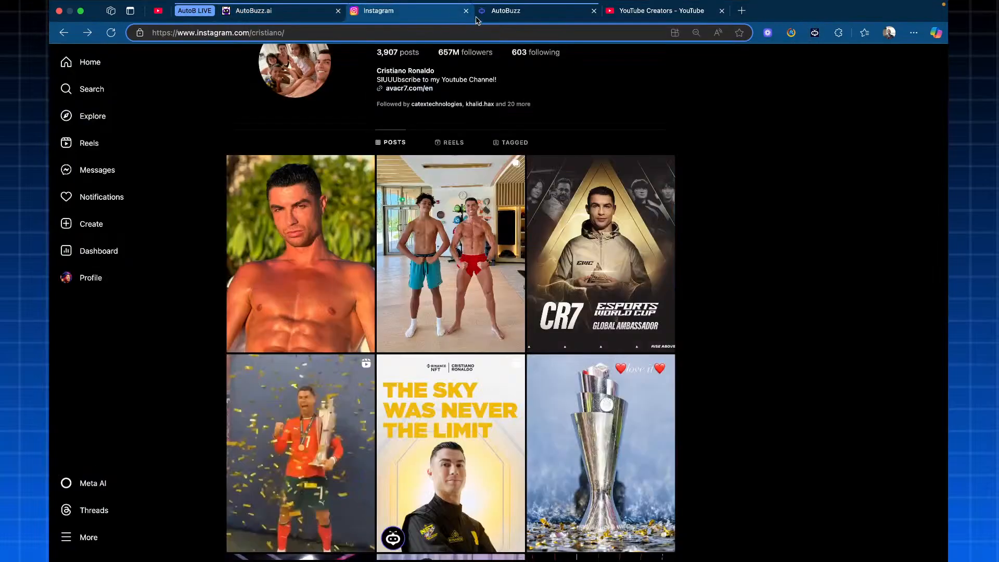
pyautogui.click(815, 45)
pyautogui.click(745, 253)
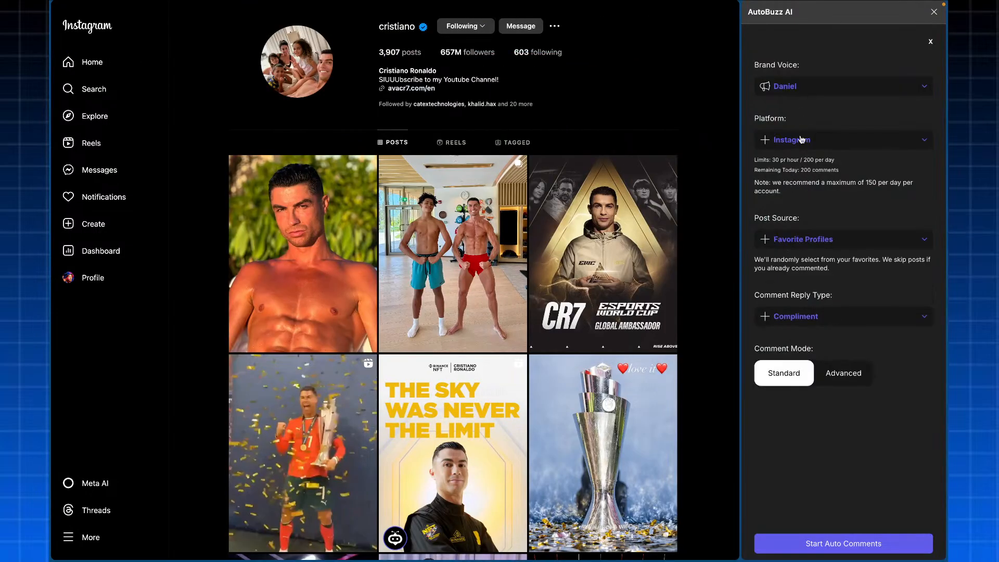
pyautogui.click(808, 241)
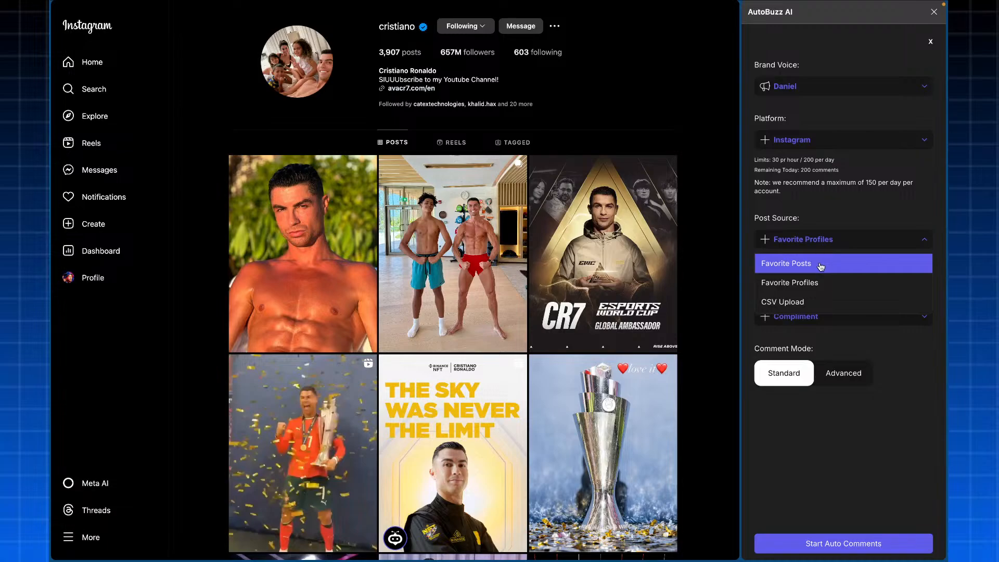
# Step: Save cristiano's Esports World Cup post and the following trophy celebration reel as AutoBuzz favorites, closing the post viewer
pyautogui.click(642, 275)
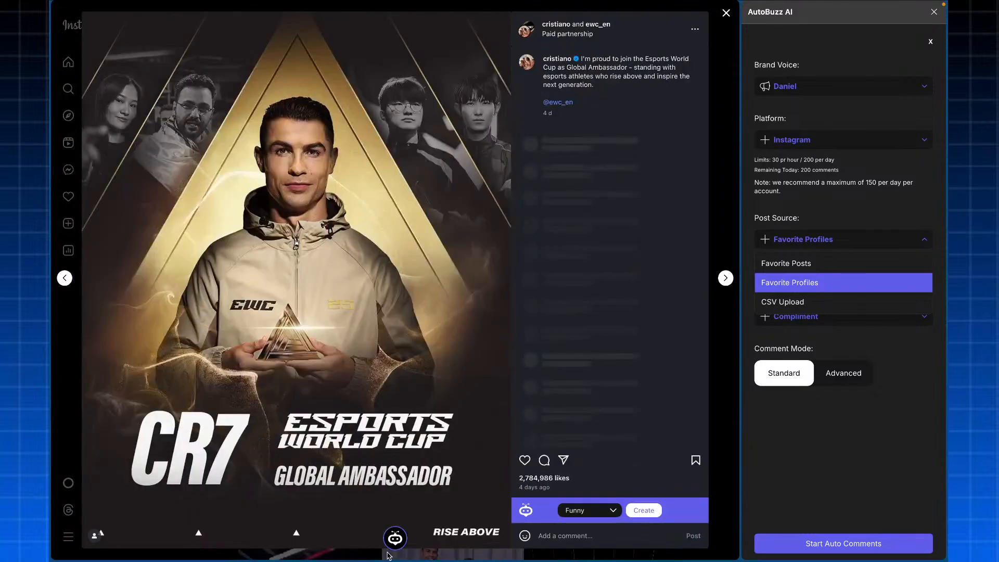
pyautogui.click(394, 539)
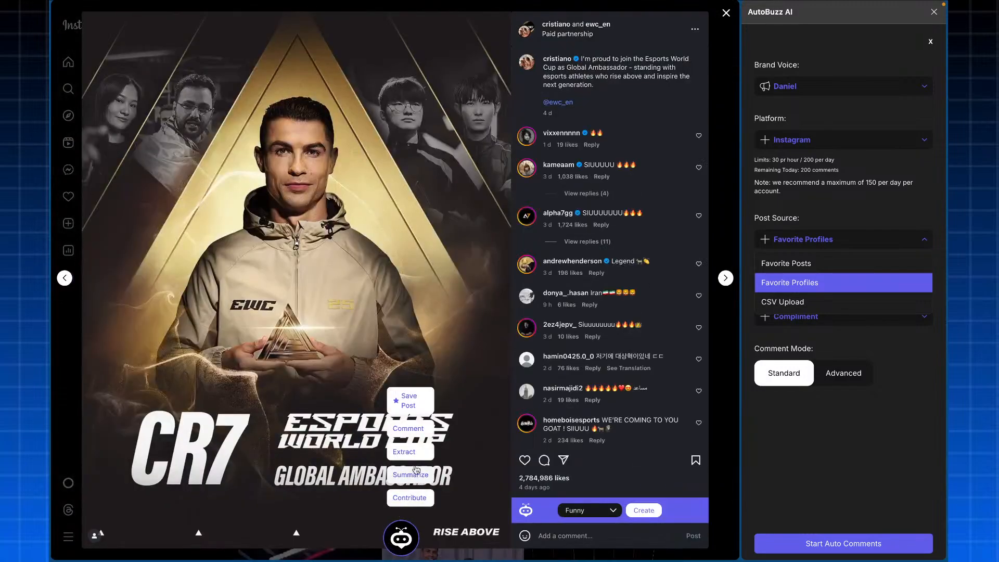
pyautogui.click(409, 400)
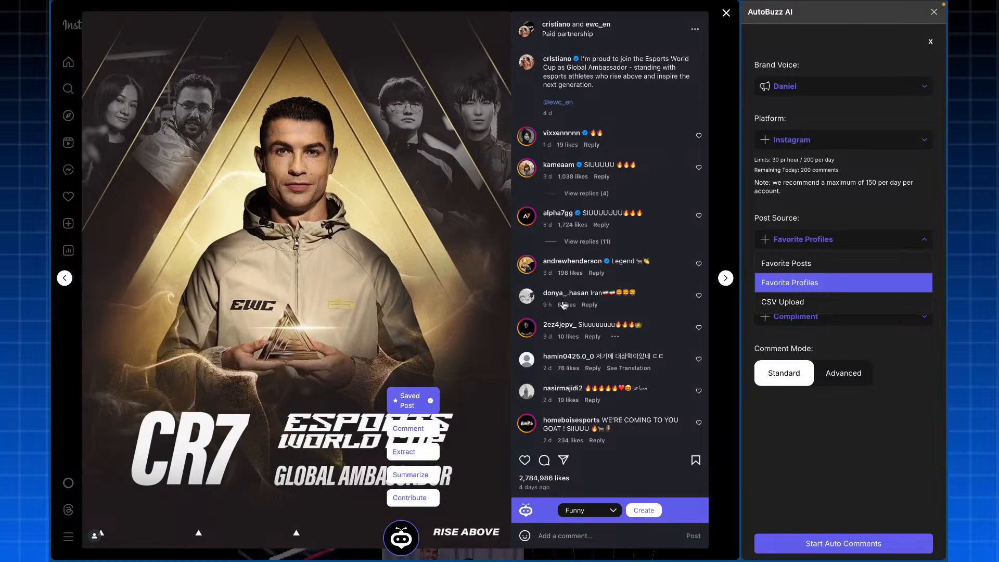
pyautogui.press('Right')
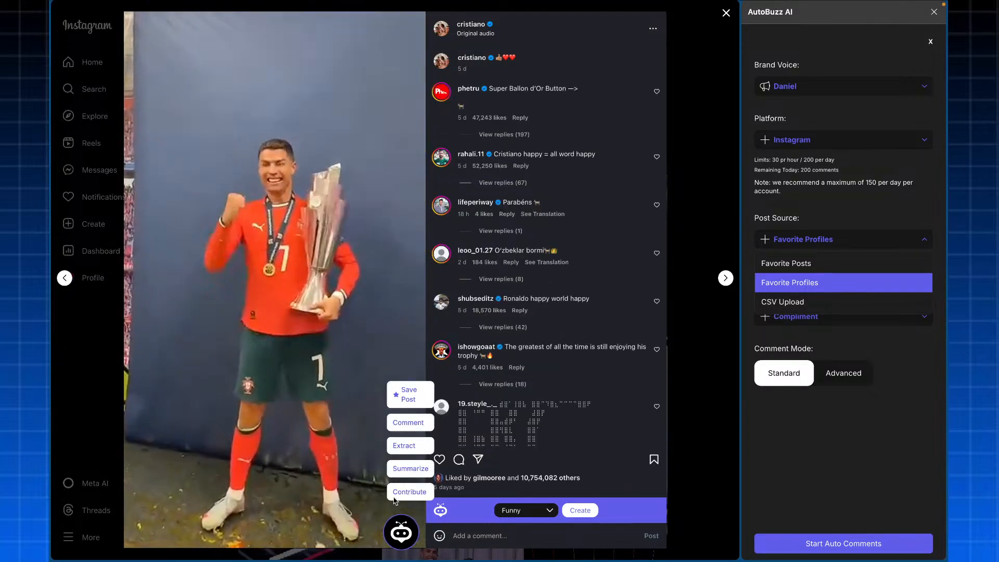
pyautogui.click(409, 395)
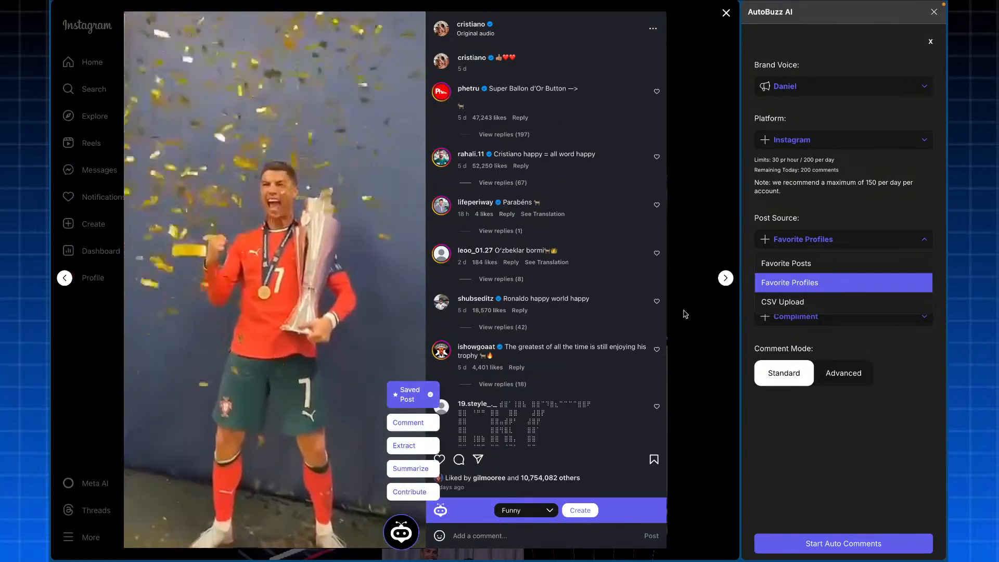
pyautogui.moveTo(571, 7)
pyautogui.press('Escape')
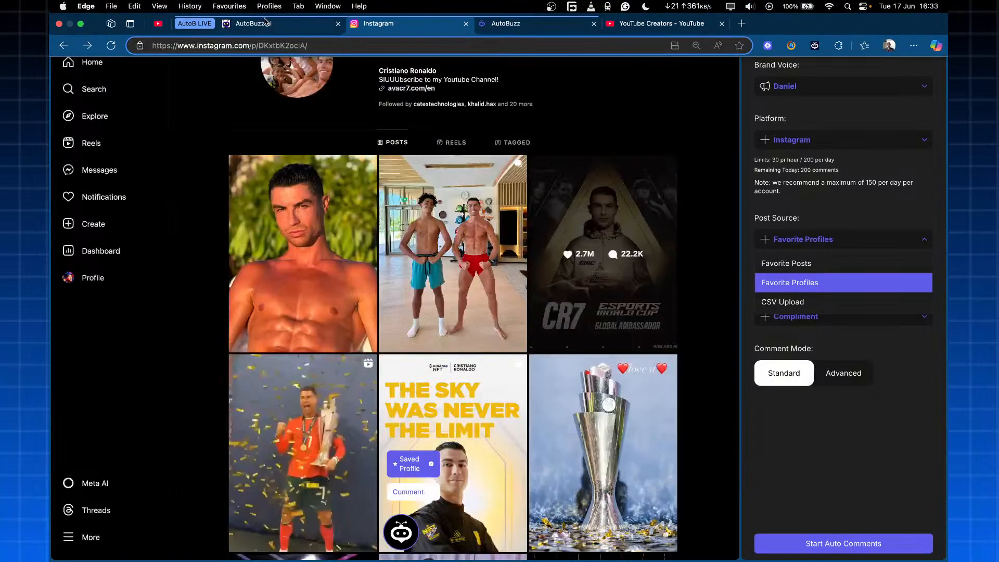
# Step: Check the Favorite Posts page in the AutoBuzz web app and reload it to view the saved posts
pyautogui.click(267, 24)
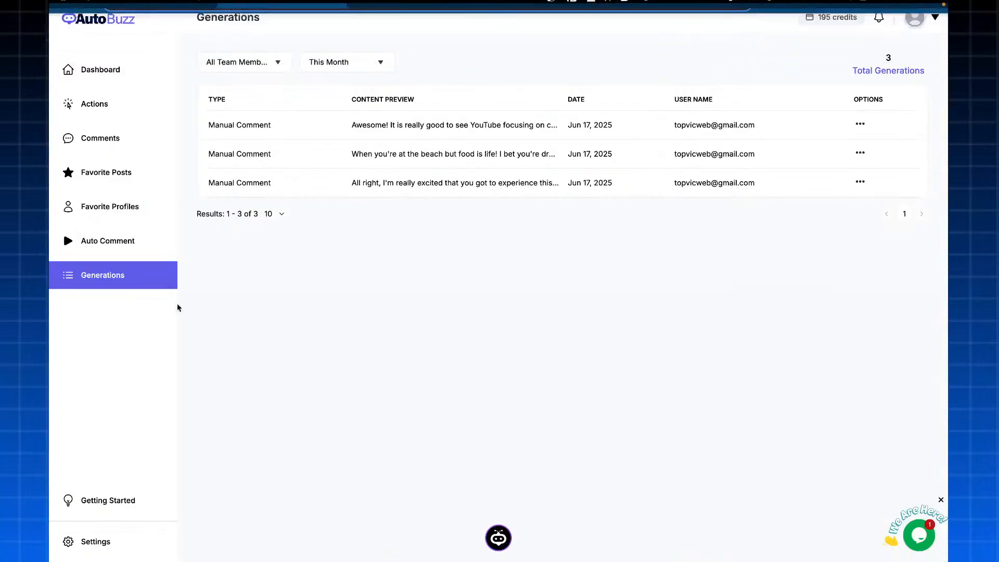
pyautogui.click(139, 185)
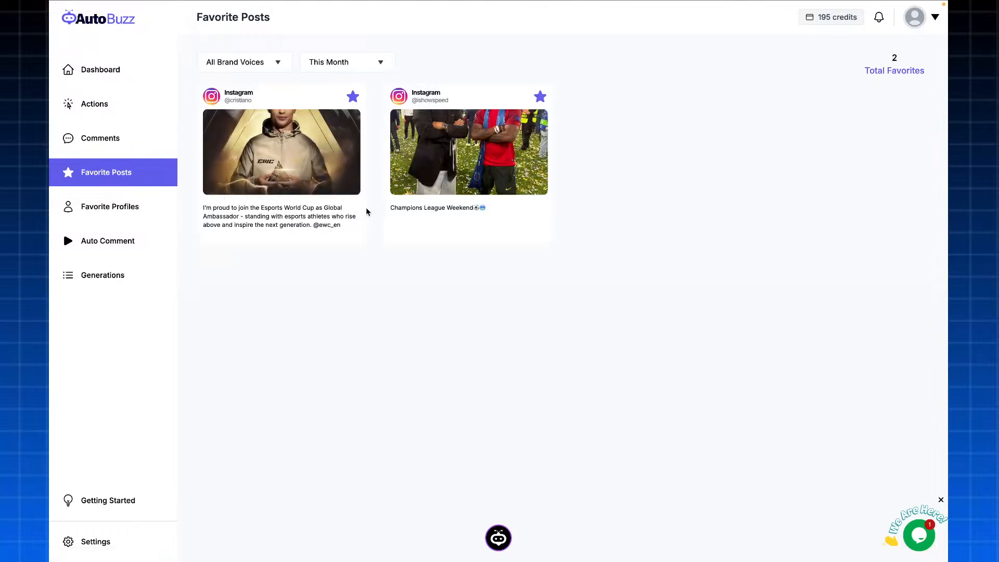
pyautogui.moveTo(189, 2)
pyautogui.click(88, 45)
pyautogui.moveTo(463, 2)
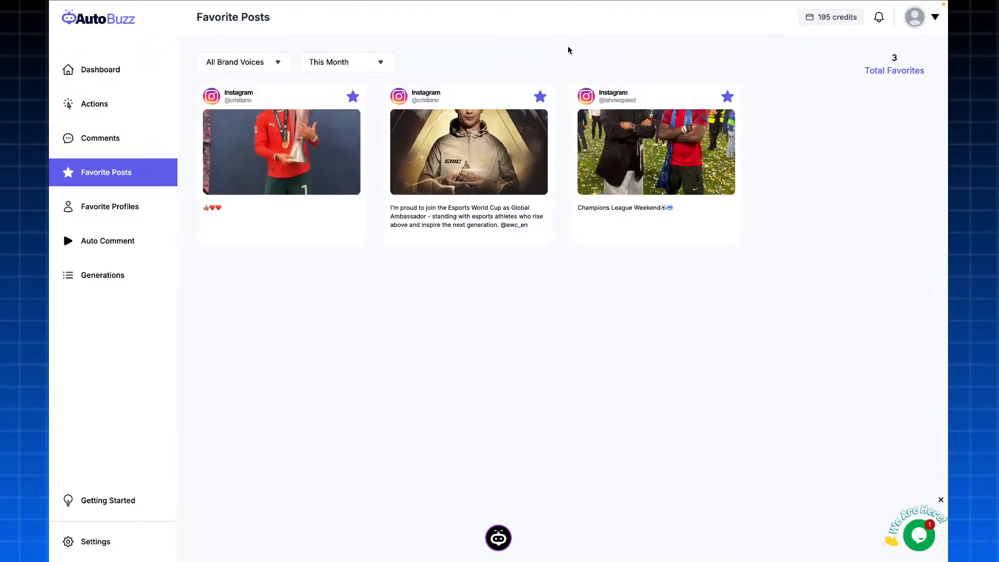
# Step: Glance at the YouTube Creators channel and open AutoBuzz's Automatic Comments settings on the cristiano Instagram profile
pyautogui.click(661, 24)
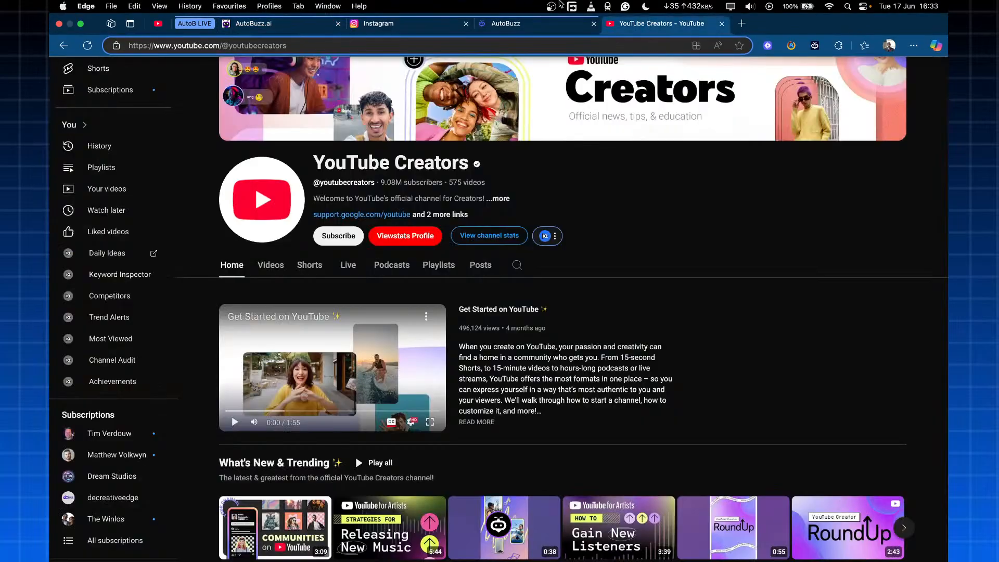
pyautogui.click(424, 21)
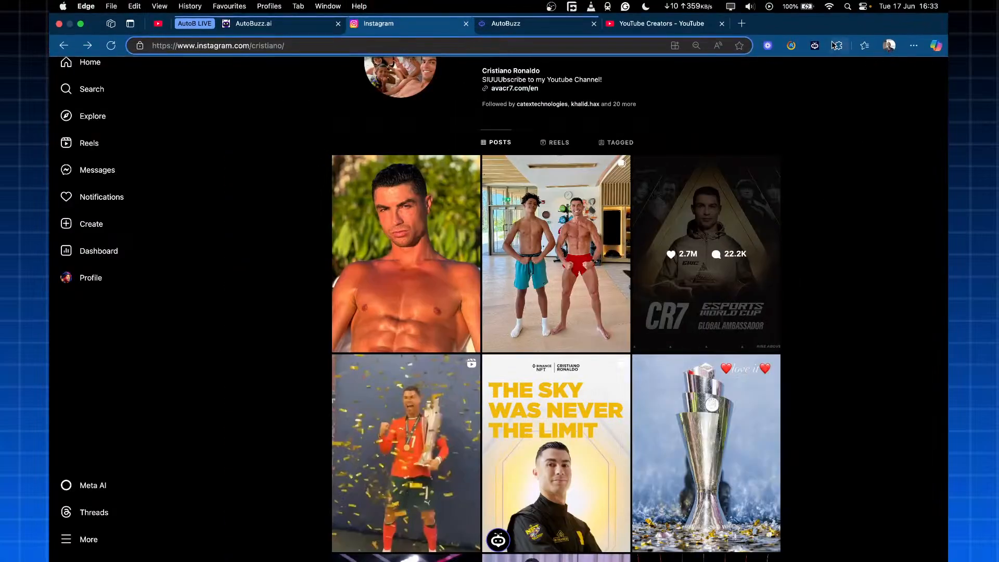
pyautogui.click(816, 45)
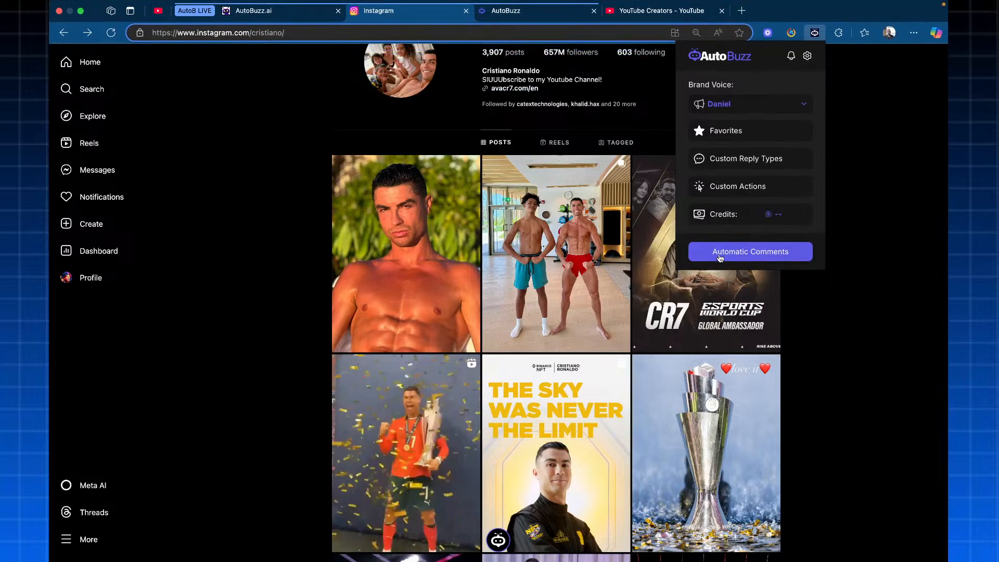
pyautogui.click(721, 260)
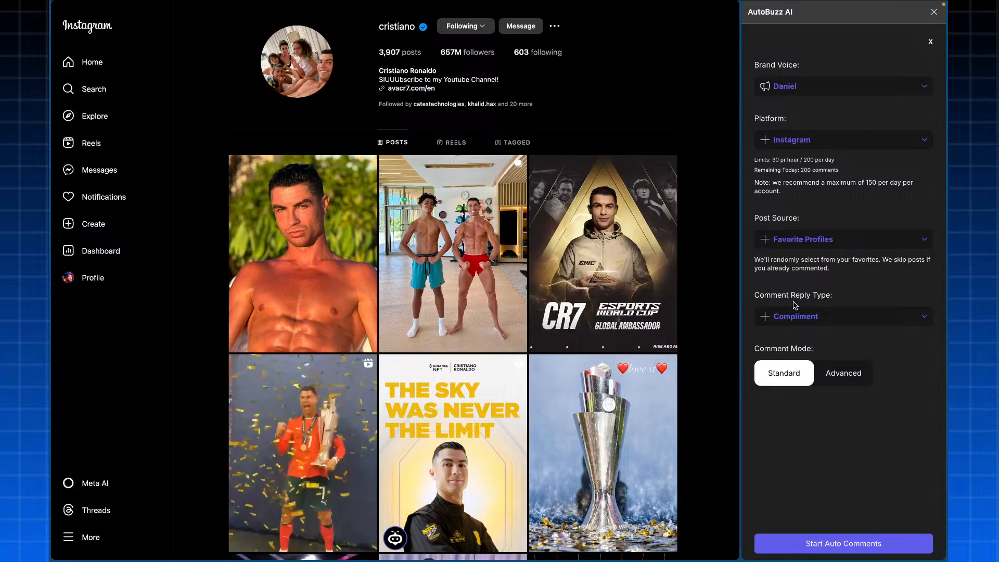
# Step: Start auto commenting on Instagram with Favorite Posts as post source, Compliment as reply type, and Standard comment mode
pyautogui.click(813, 240)
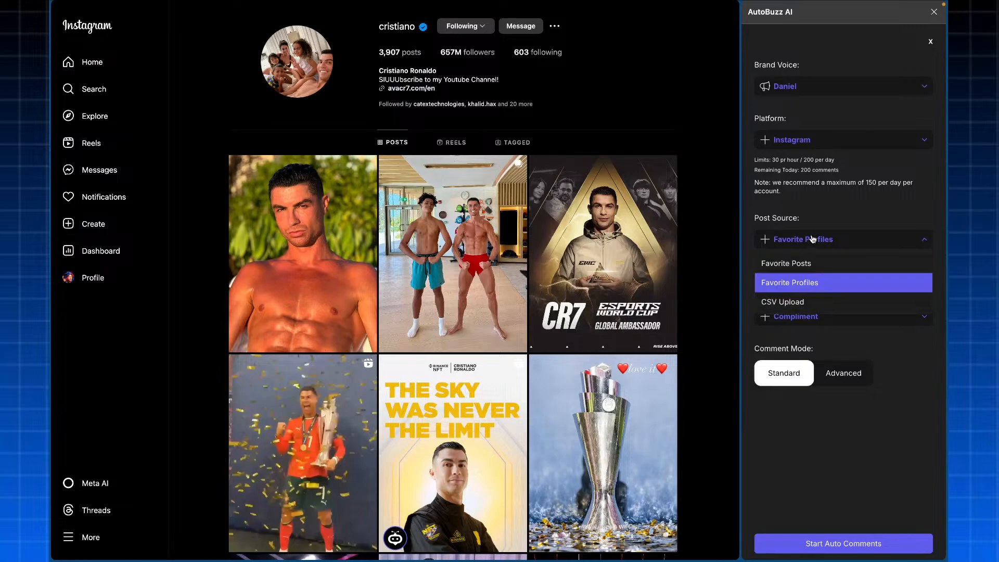
pyautogui.click(813, 264)
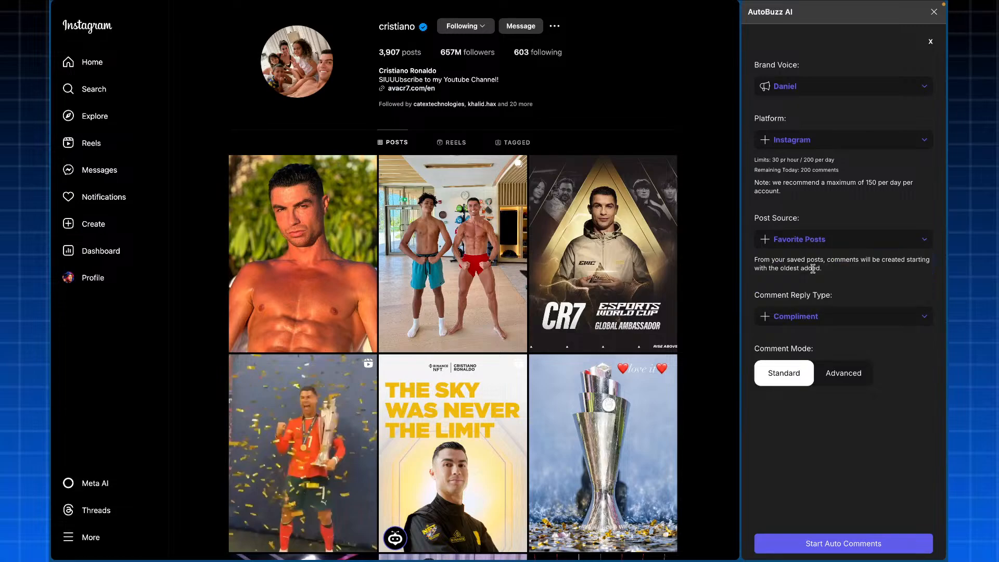
pyautogui.click(844, 316)
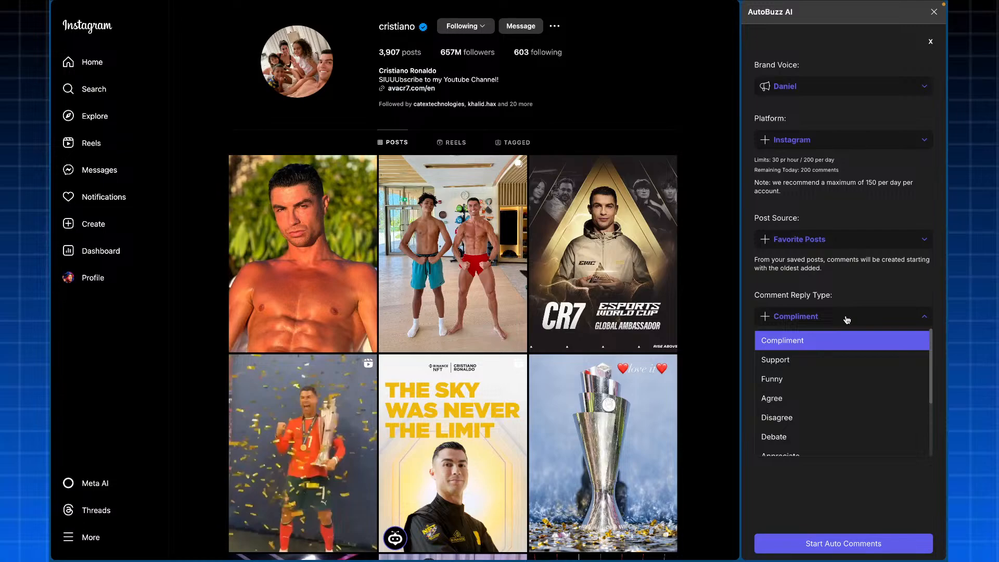
pyautogui.click(852, 344)
pyautogui.click(842, 376)
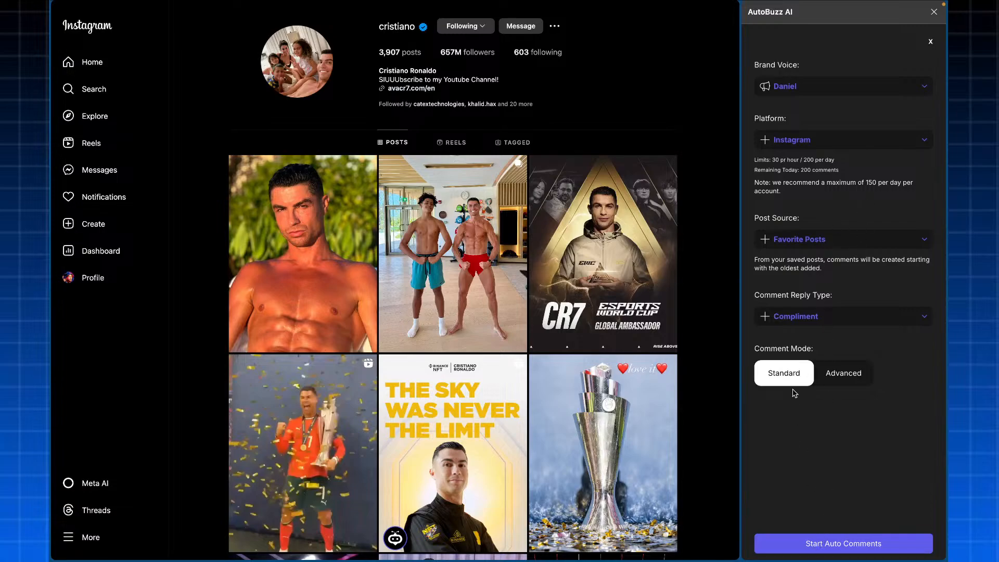
pyautogui.click(778, 548)
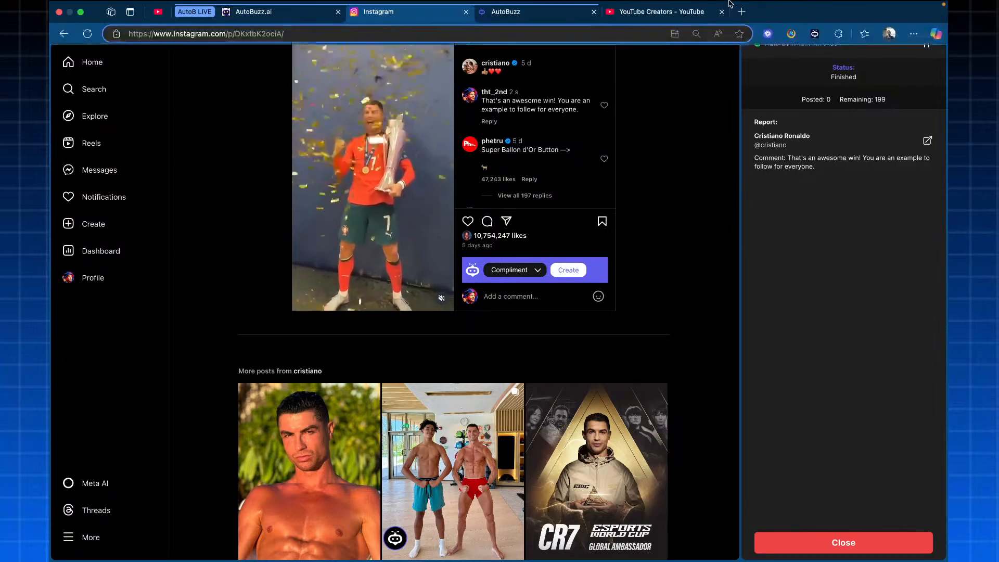
# Step: Close the auto comment report and set the post source to Favorite Profiles and the comment reply type to Funny
pyautogui.click(815, 45)
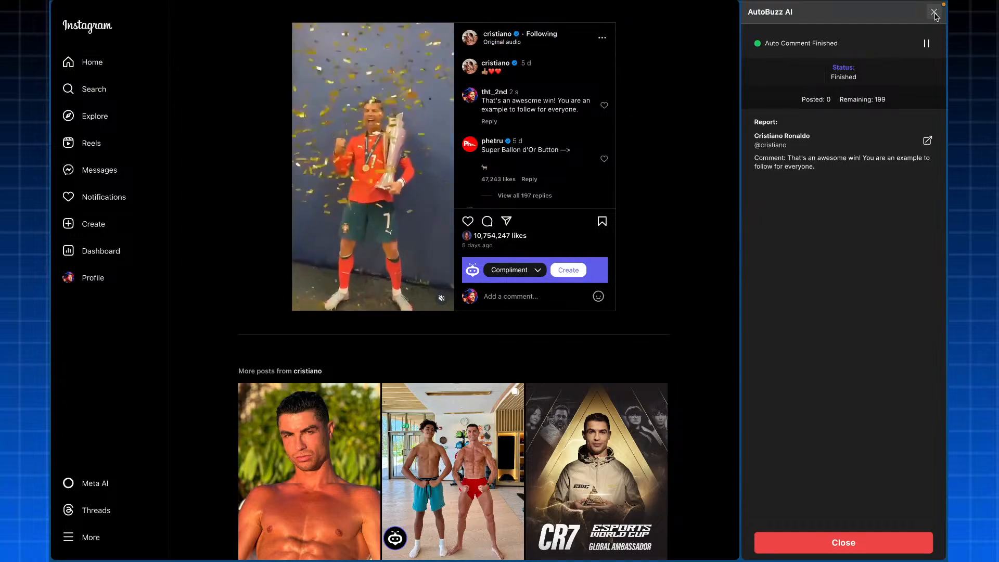
pyautogui.click(836, 551)
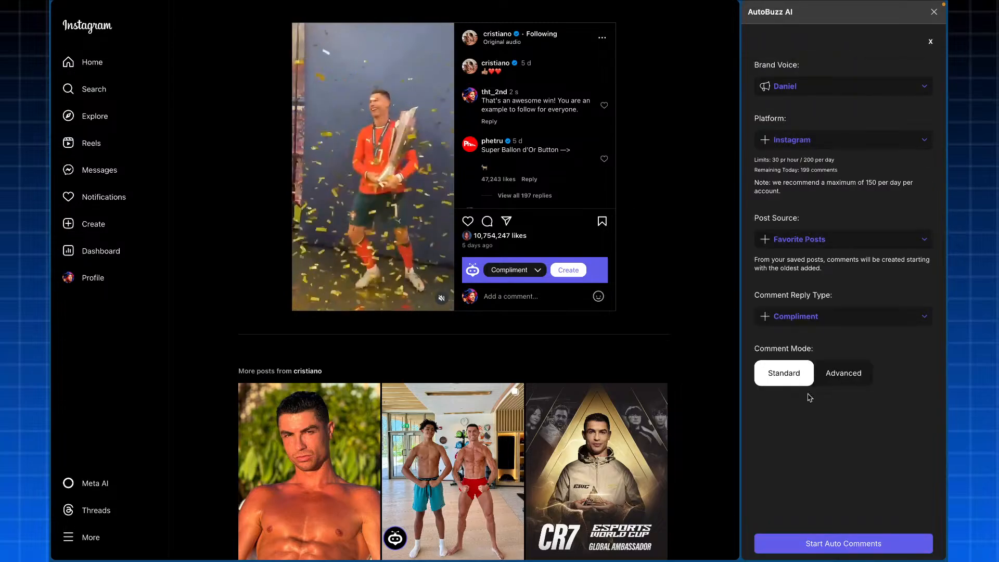
pyautogui.click(828, 244)
pyautogui.click(823, 282)
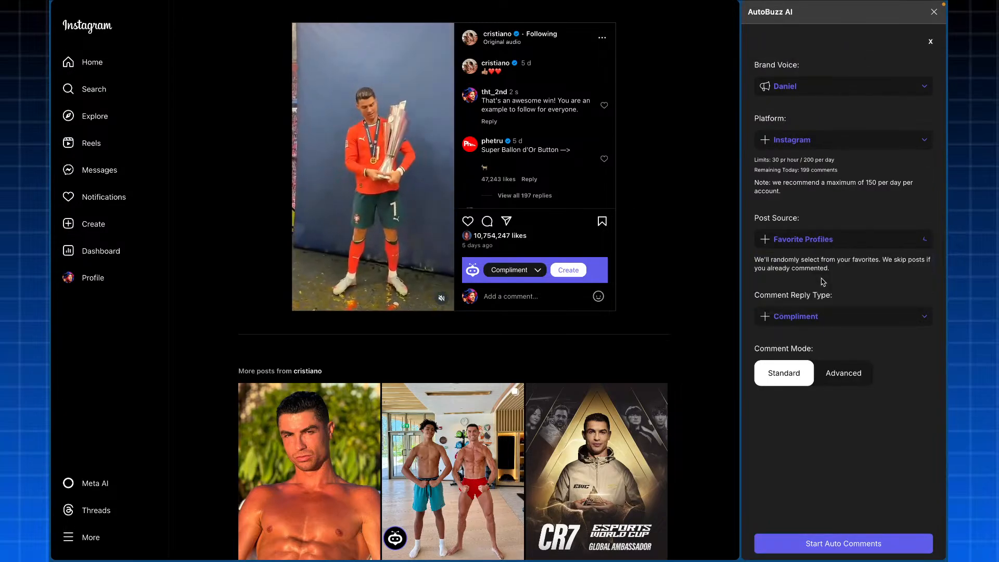
pyautogui.click(810, 315)
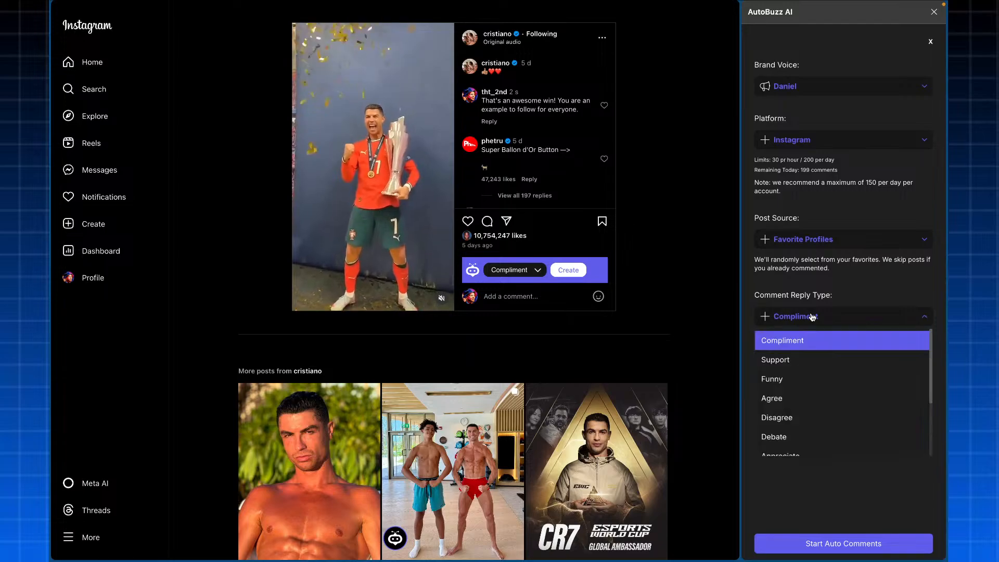
pyautogui.click(807, 380)
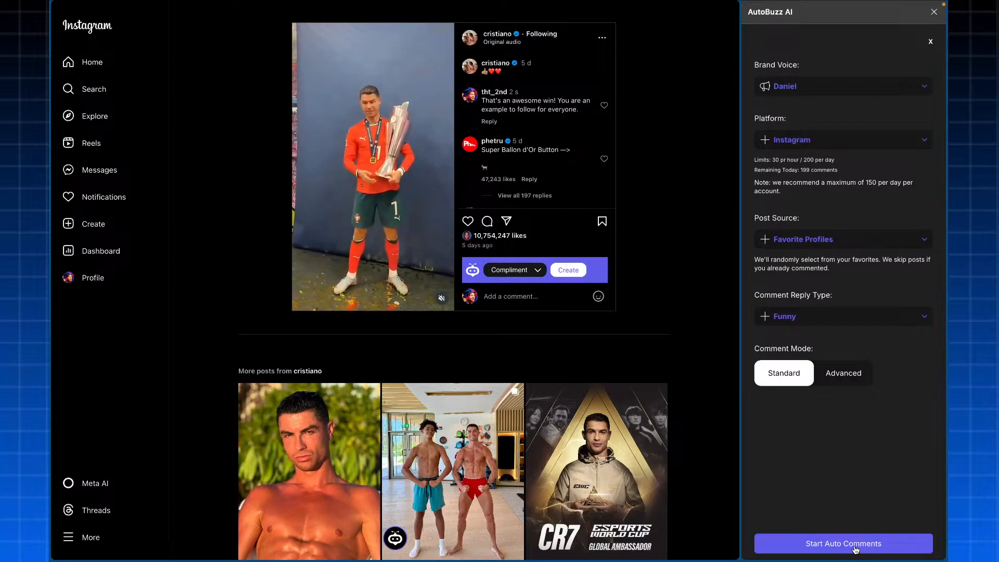
pyautogui.click(820, 240)
pyautogui.click(802, 263)
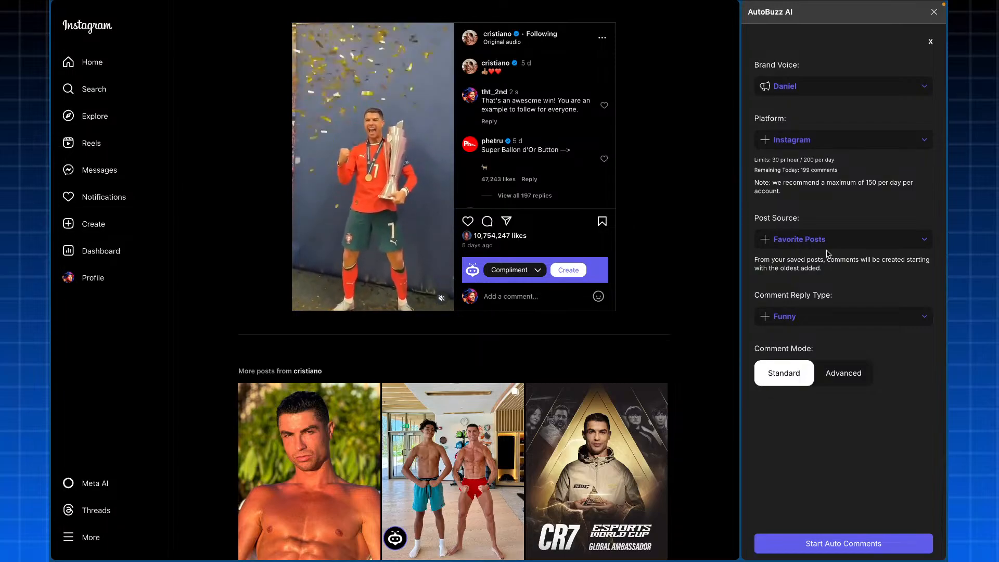
pyautogui.click(853, 247)
pyautogui.click(853, 282)
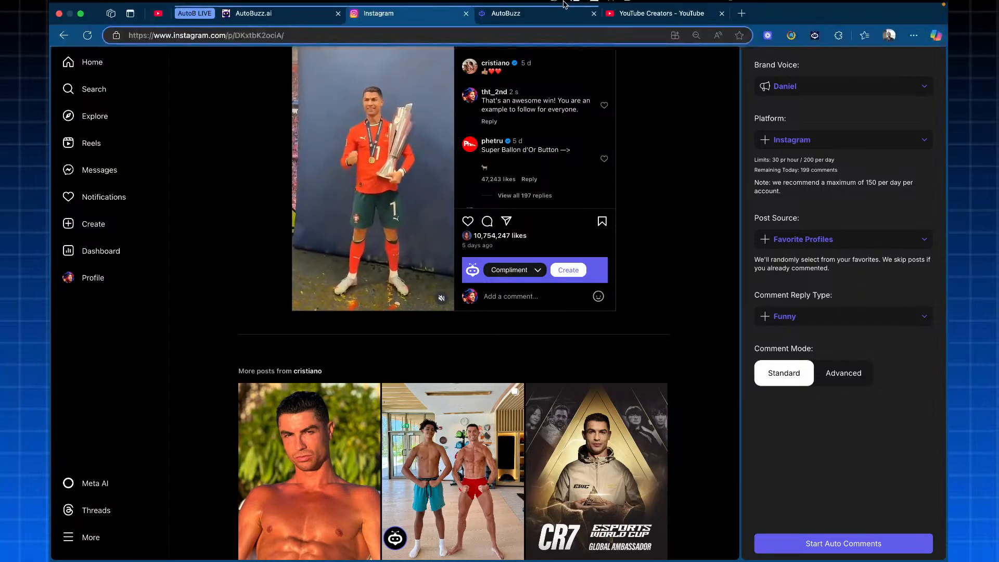
# Step: Check the Generations and Comments pages in the AutoBuzz web app for the automatic comment and return to the Instagram post
pyautogui.moveTo(134, 4)
pyautogui.click(254, 19)
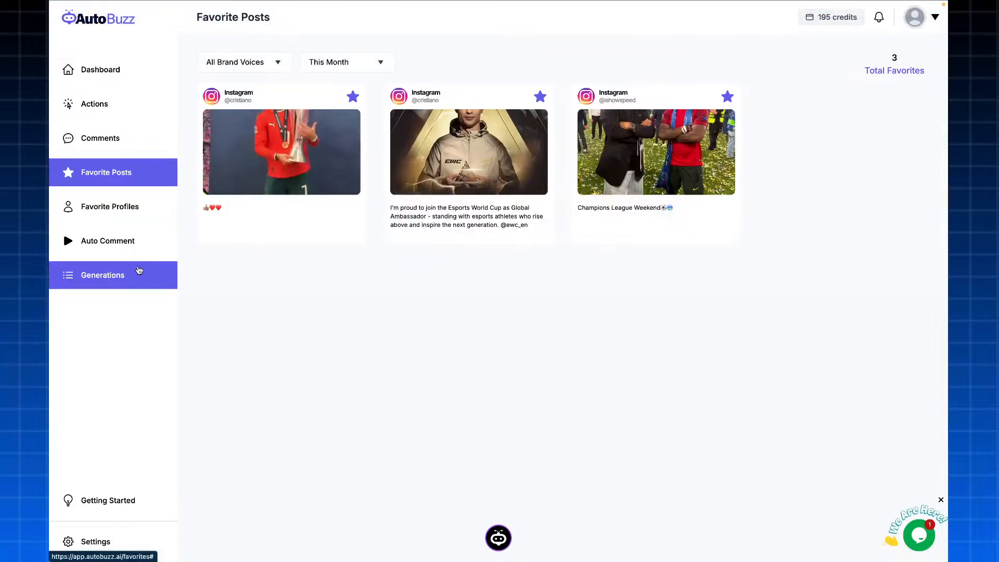
pyautogui.click(138, 270)
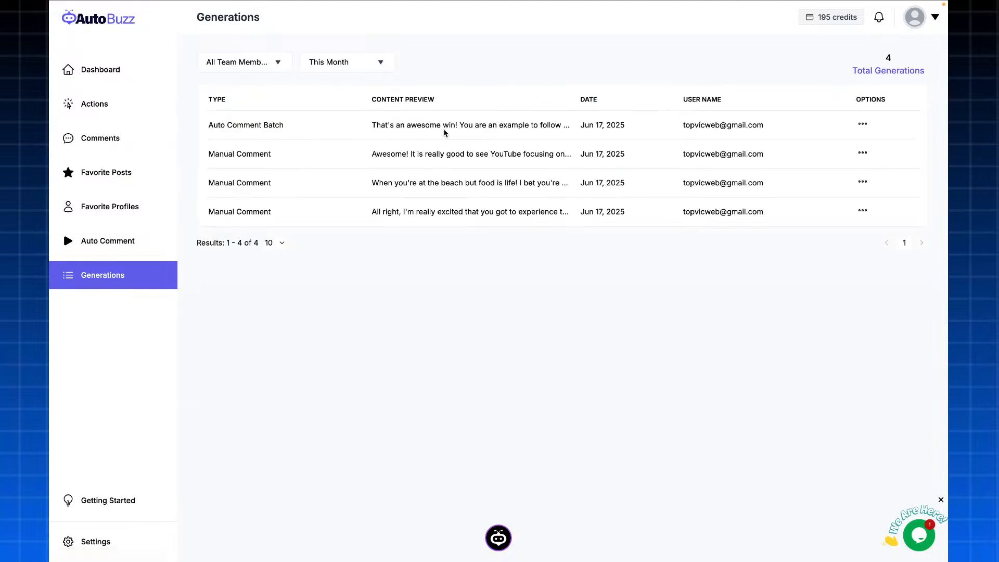
pyautogui.click(111, 139)
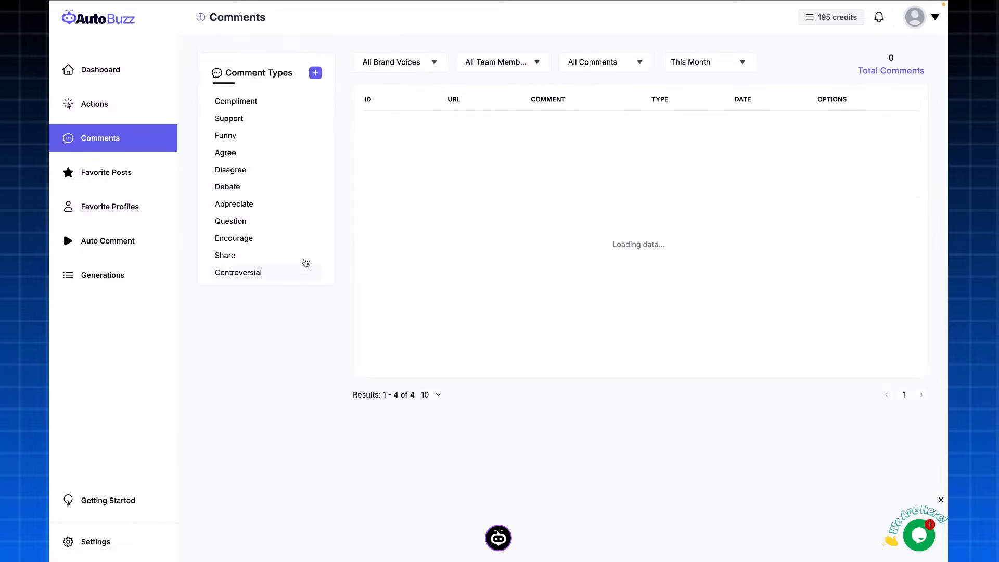
pyautogui.moveTo(599, 15)
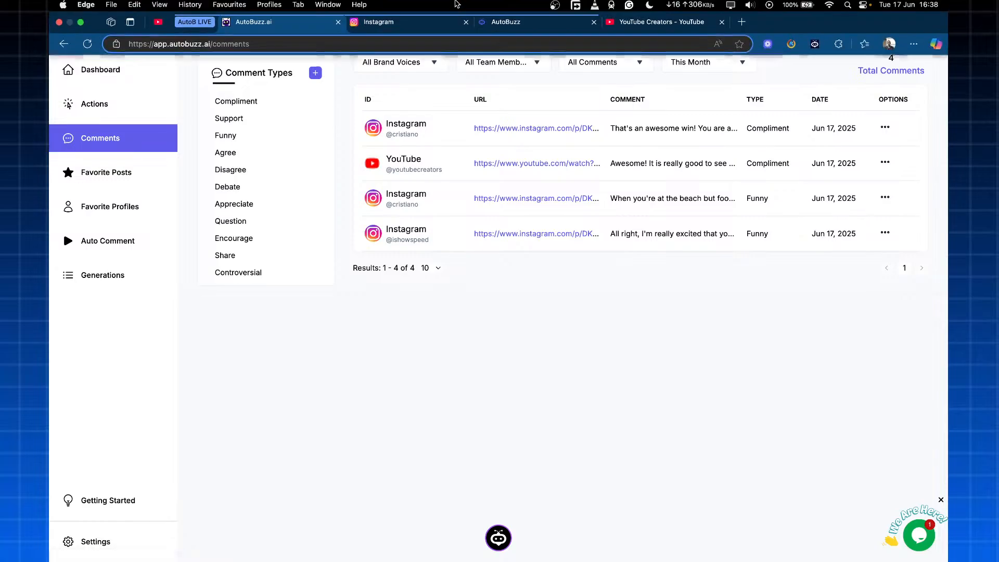
pyautogui.click(411, 21)
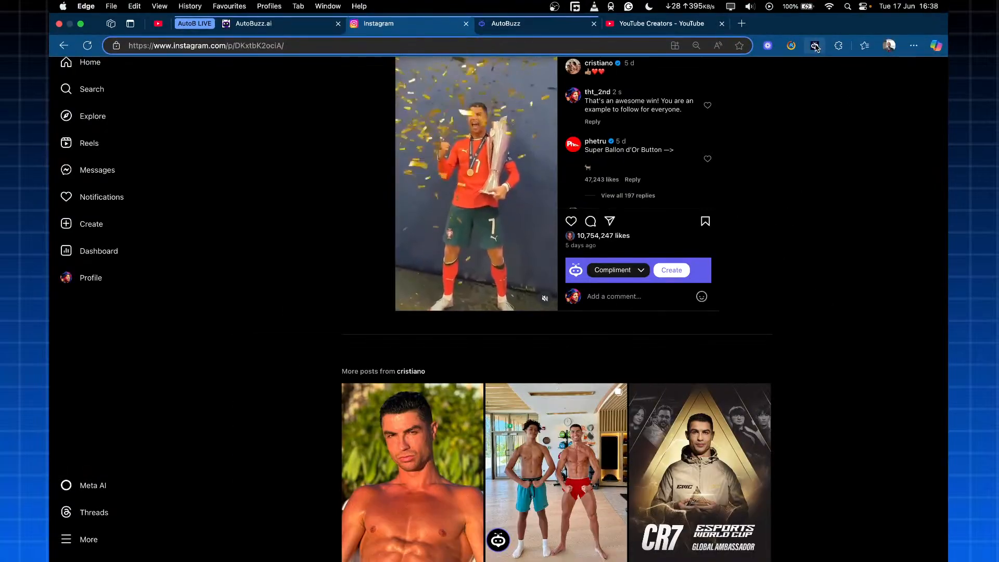
# Step: Start auto commenting on Instagram with Favorite Profiles as post source, Funny as reply type, and Standard comment mode
pyautogui.click(815, 41)
pyautogui.click(805, 256)
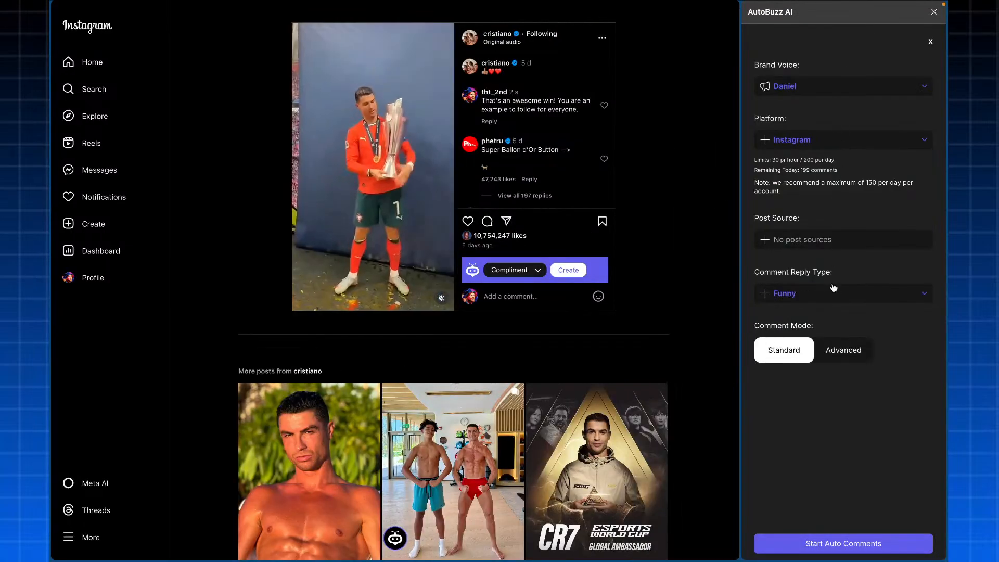
pyautogui.click(835, 240)
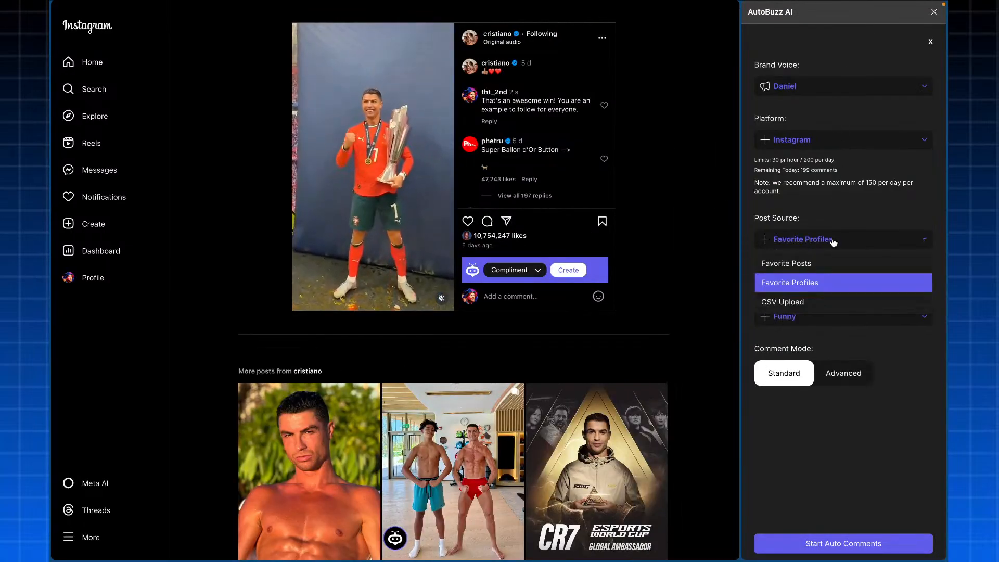
pyautogui.click(836, 283)
pyautogui.click(830, 240)
pyautogui.click(815, 304)
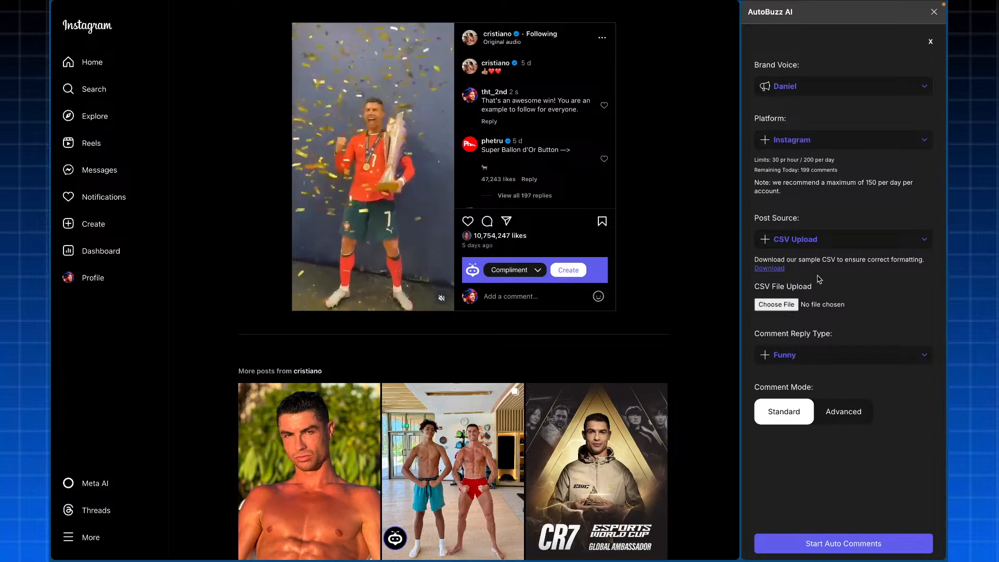
pyautogui.click(824, 242)
pyautogui.click(827, 282)
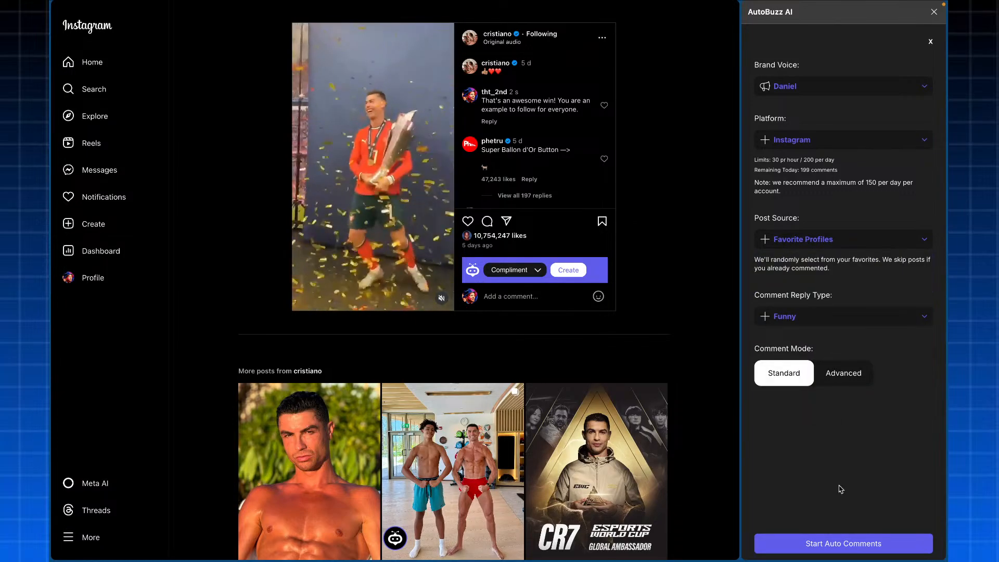
pyautogui.click(843, 546)
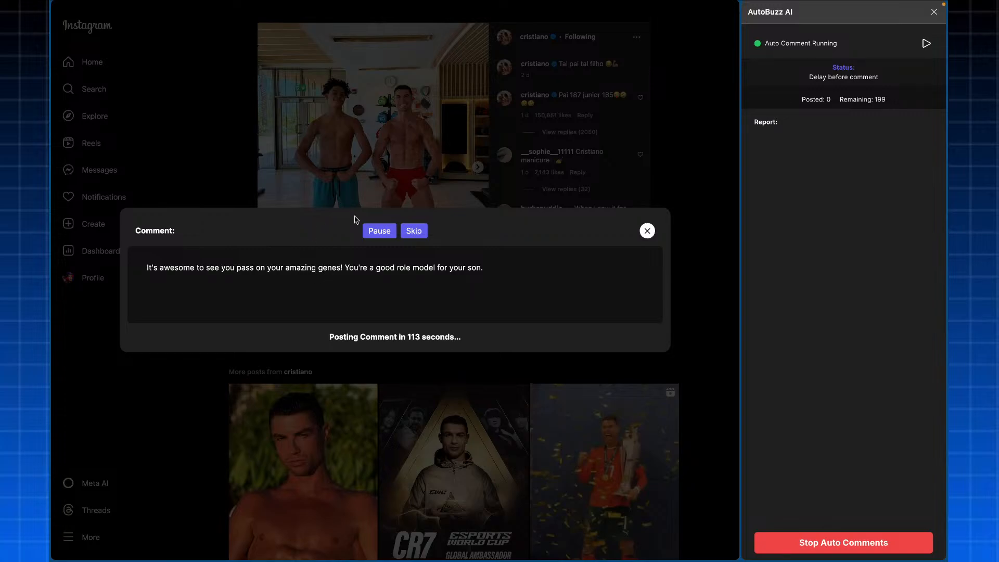
# Step: Add "Hala Madrid!" to the end of the generated comment awaiting posting on the Instagram post
pyautogui.click(439, 267)
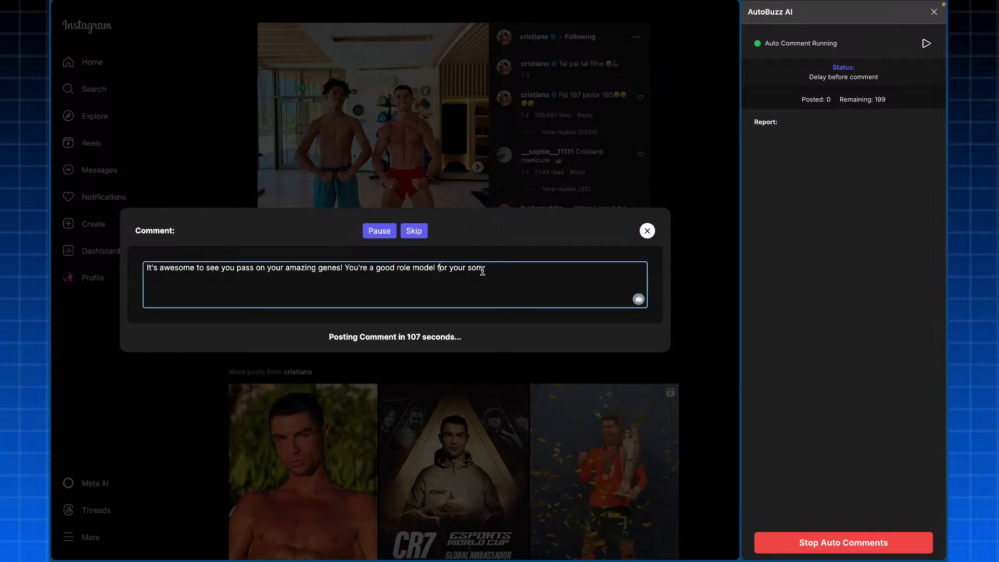
pyautogui.rightClick(490, 272)
pyautogui.click(476, 270)
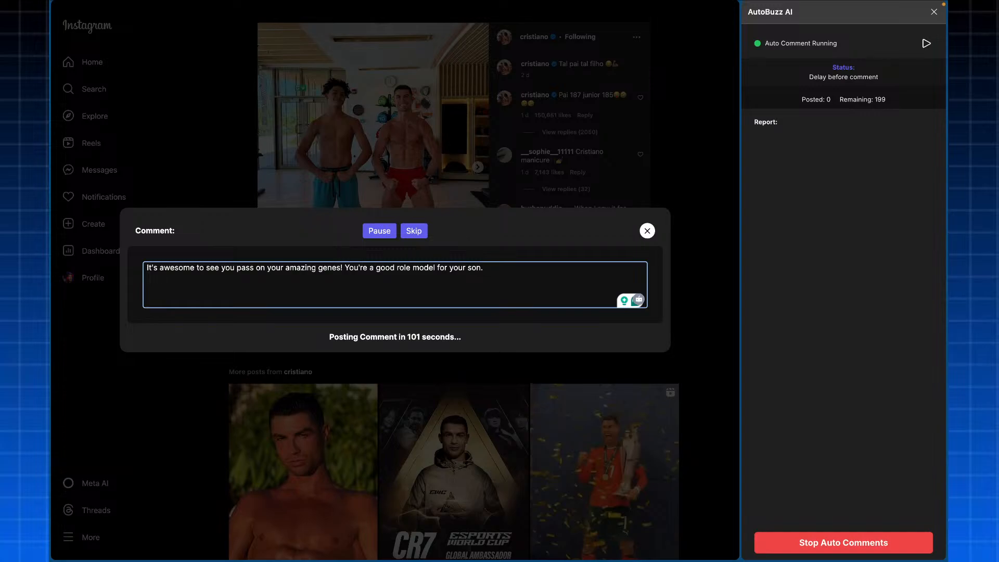
pyautogui.write('H')
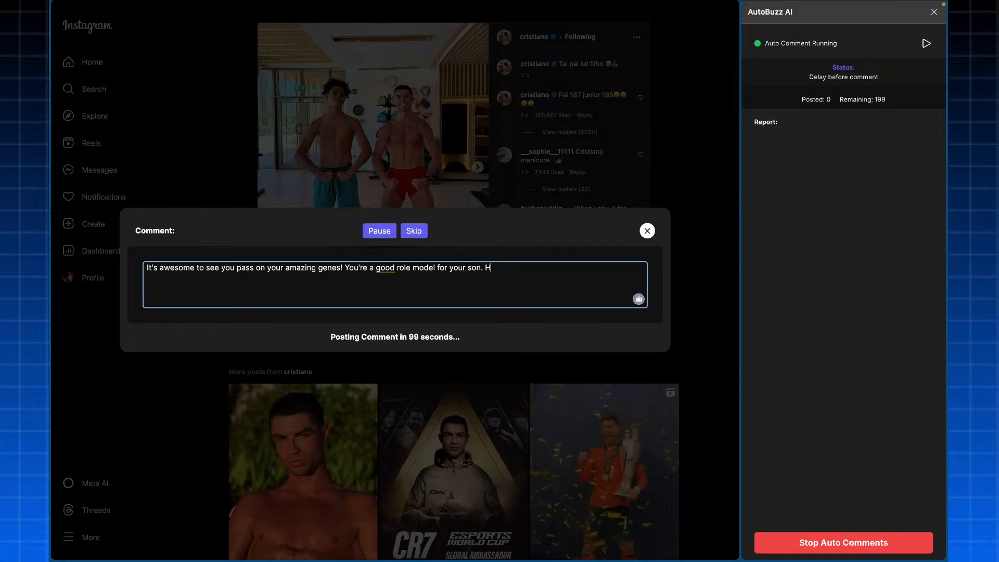
pyautogui.write('ala ')
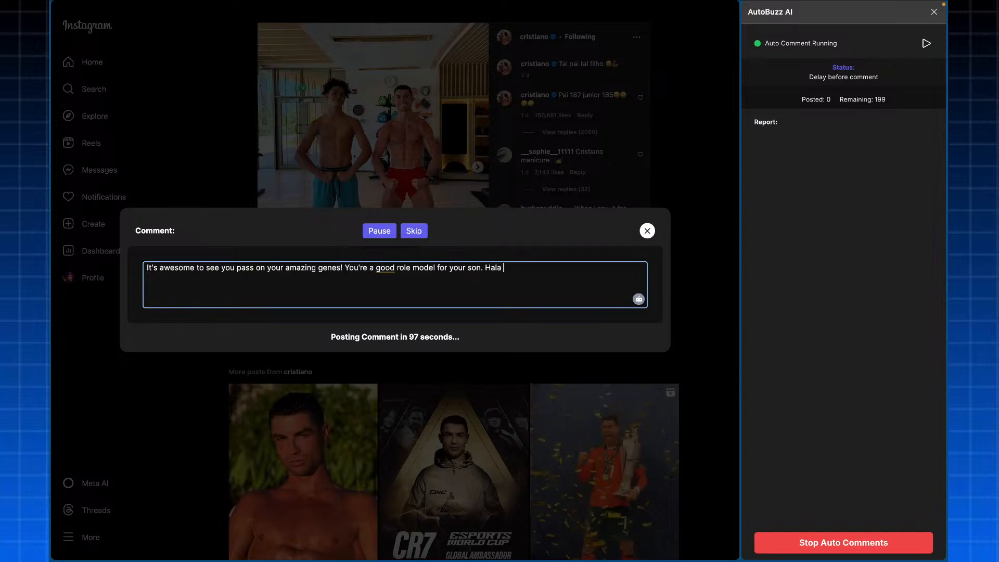
pyautogui.write('Madrif')
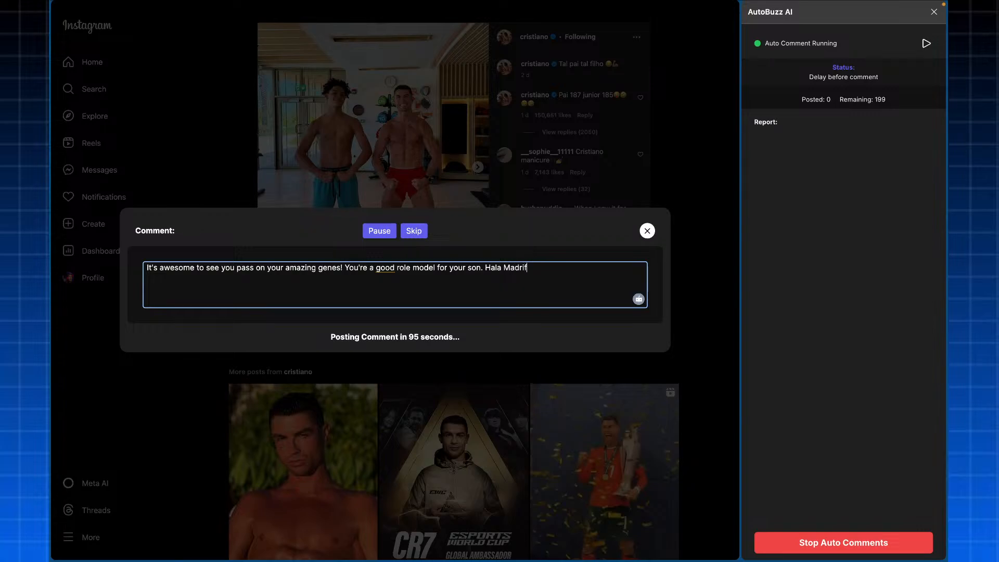
pyautogui.press('BackSpace')
pyautogui.write('d!')
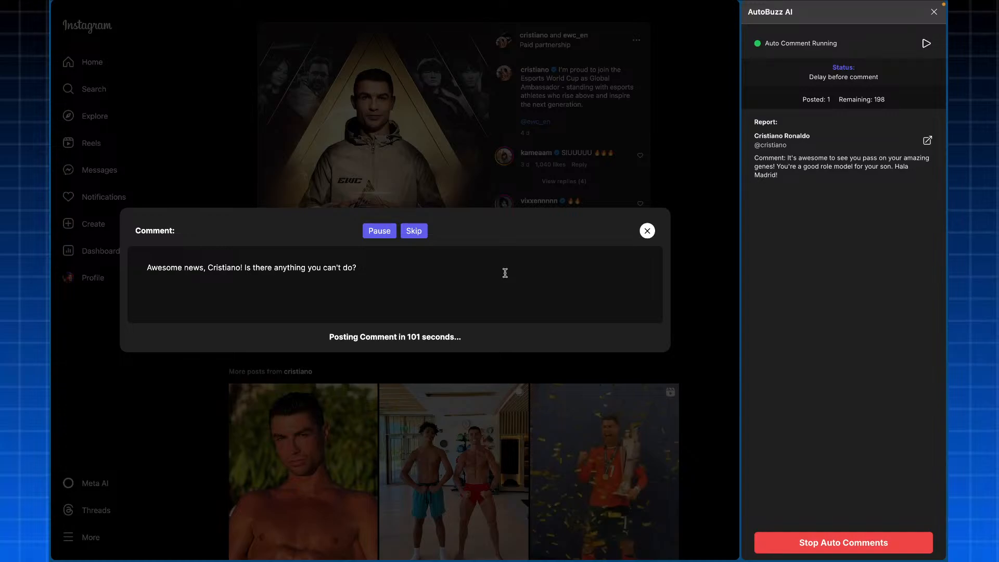
# Step: Switch to the AutoBuzz web app and view the Actions page and the Dashboard's comment and action charts
pyautogui.moveTo(396, 4)
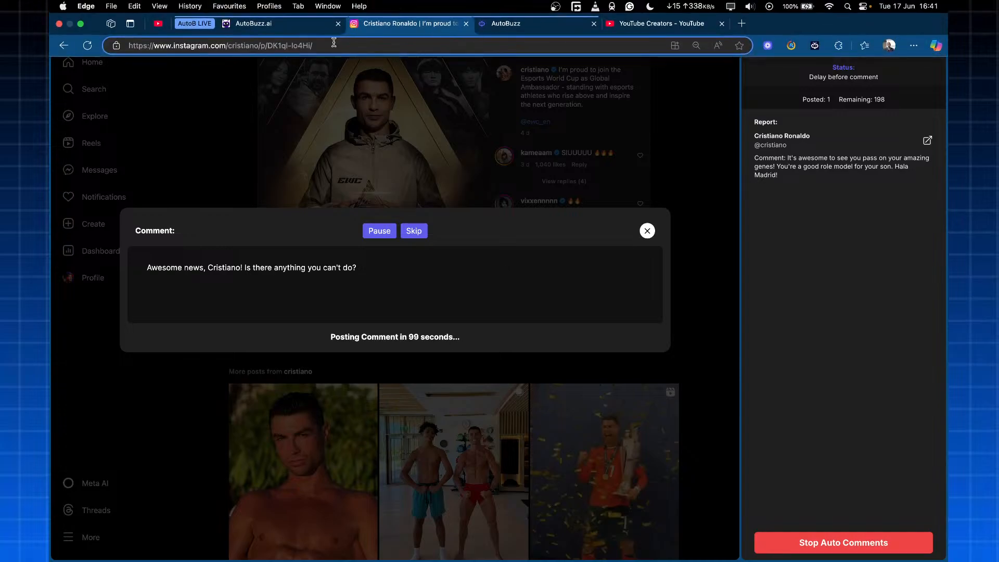
pyautogui.click(307, 26)
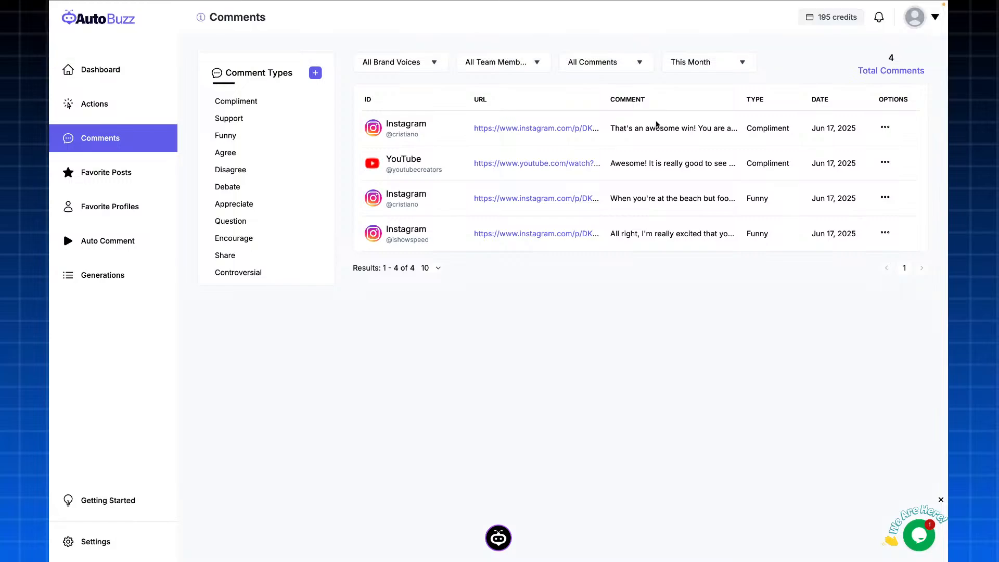
pyautogui.click(86, 104)
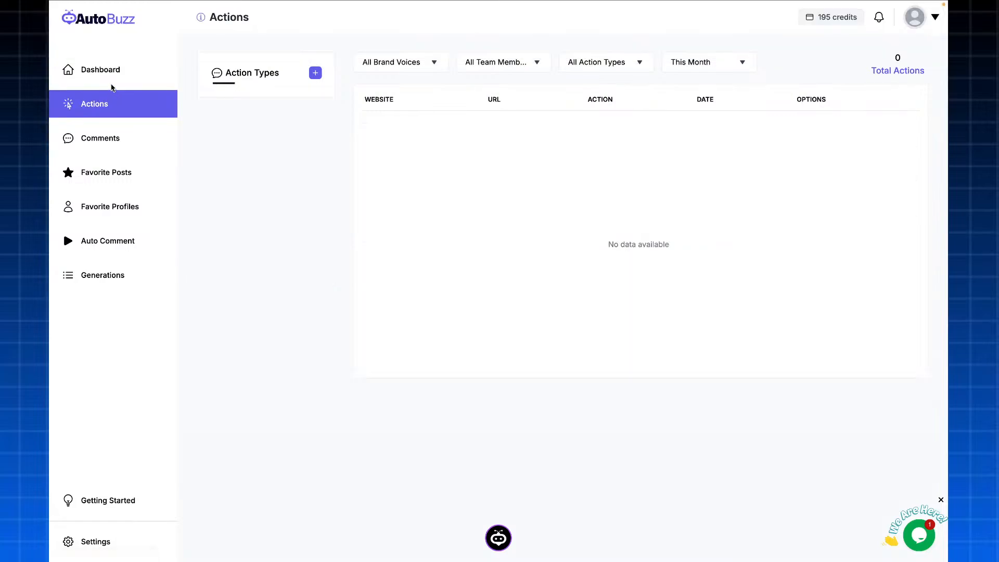
pyautogui.click(113, 84)
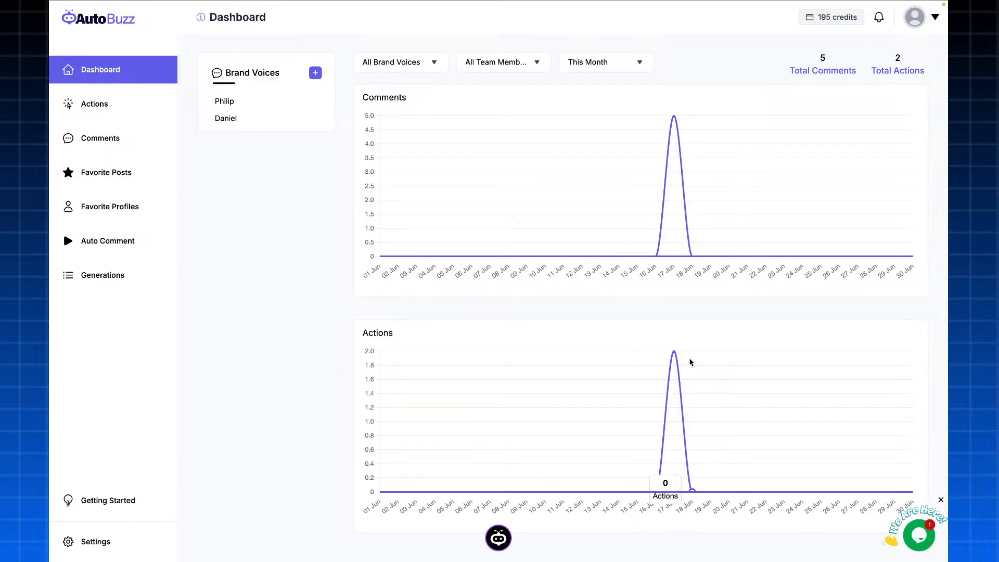
# Step: Return to the Instagram post, reopen AutoBuzz's Automatic Comments, and view the pending generated comment
pyautogui.moveTo(457, 4)
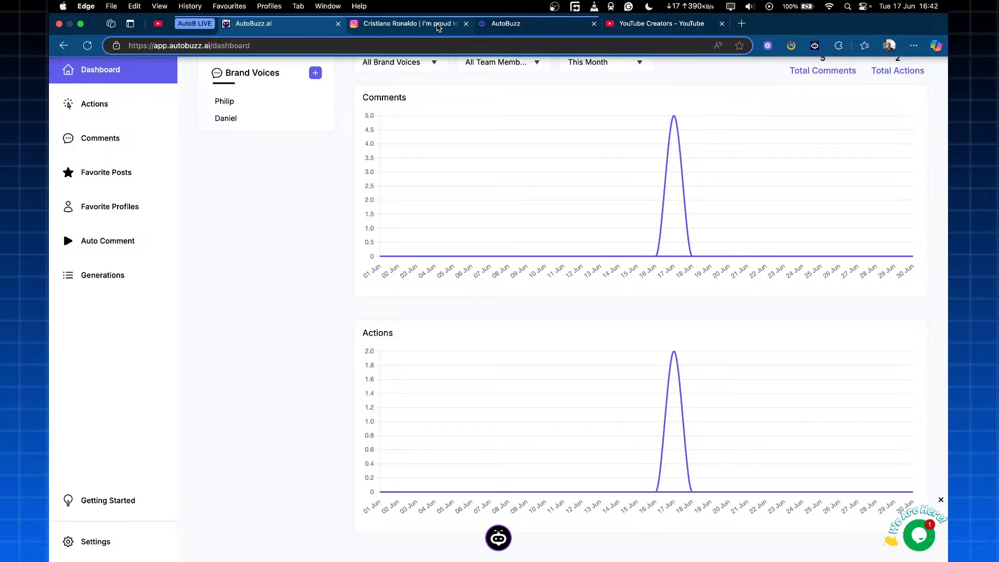
pyautogui.click(438, 26)
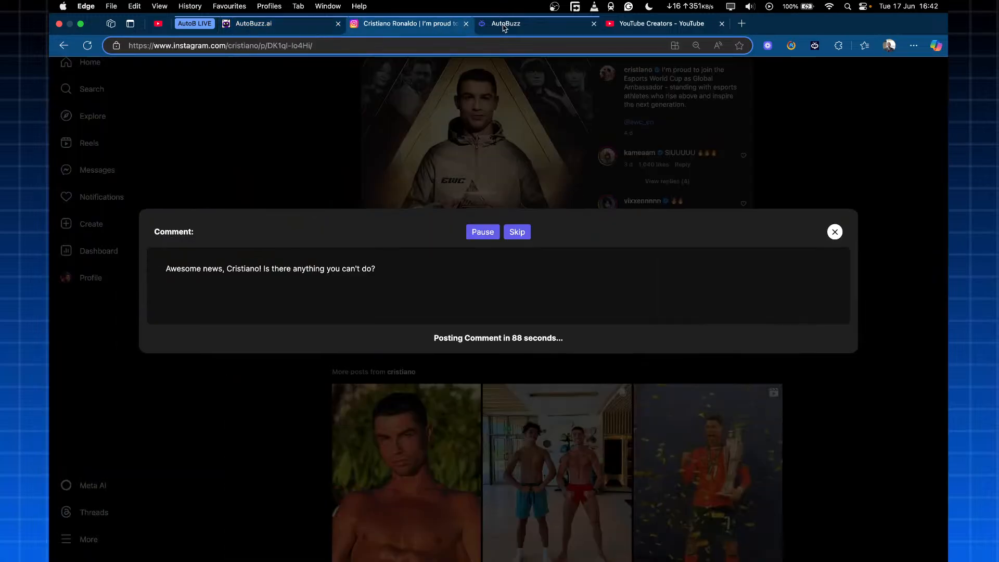
pyautogui.click(818, 46)
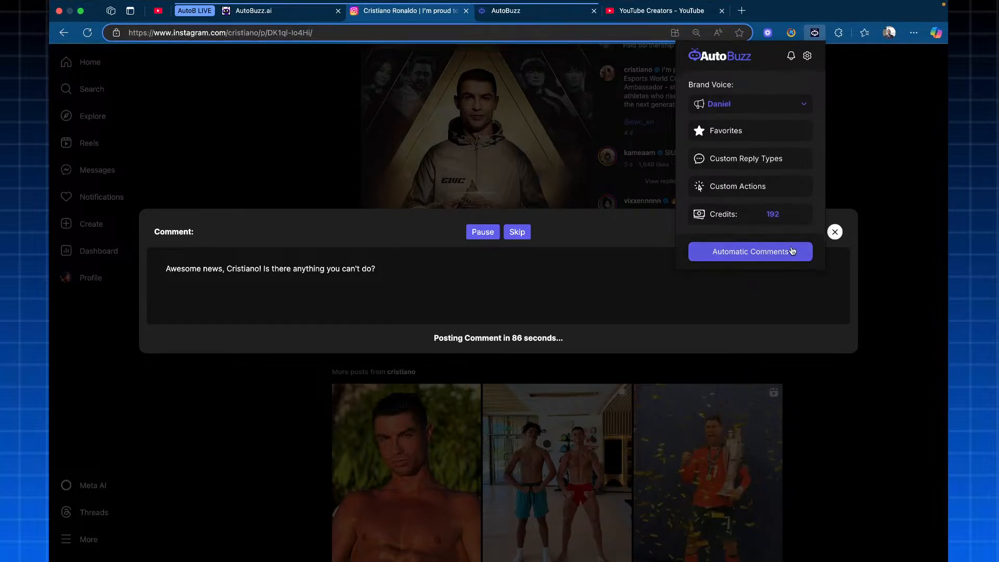
pyautogui.click(792, 250)
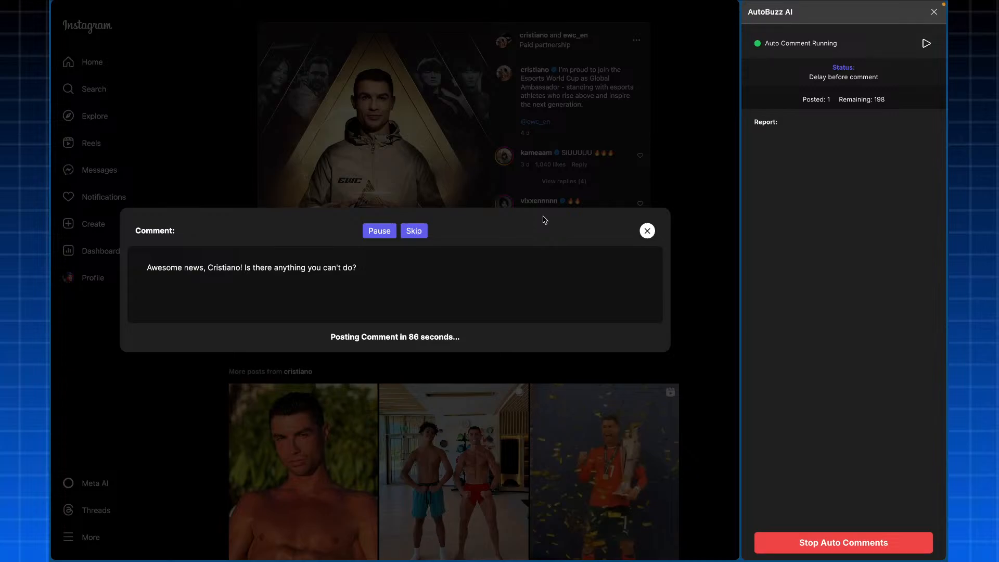
pyautogui.click(495, 286)
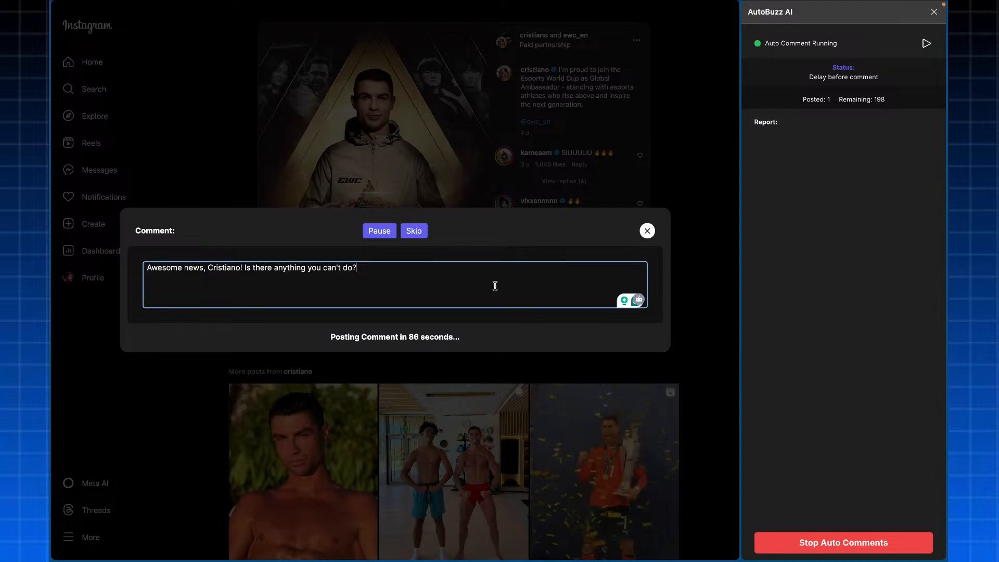
pyautogui.click(501, 259)
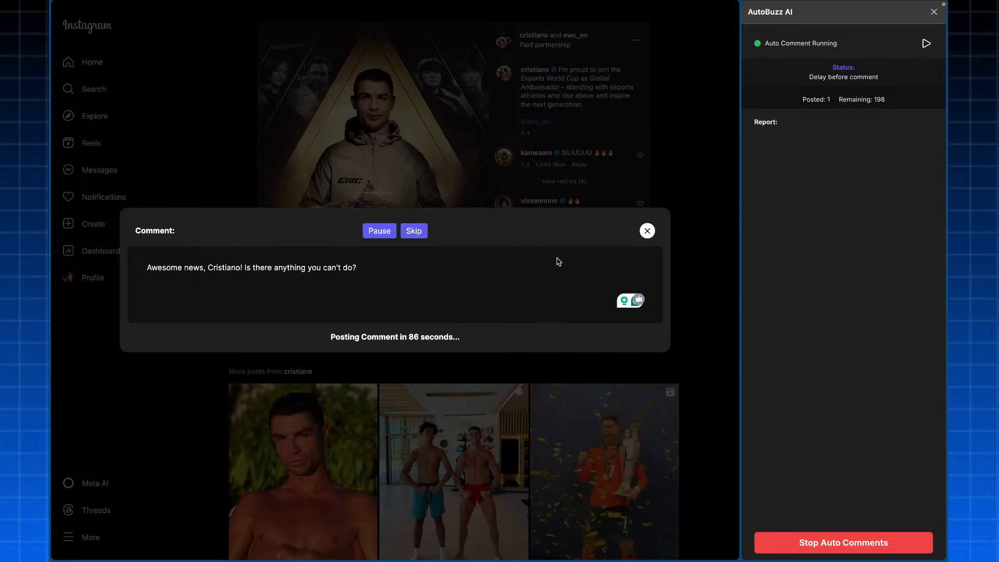
# Step: Switch back to the Dashboard in the AutoBuzz web app
pyautogui.moveTo(295, 7)
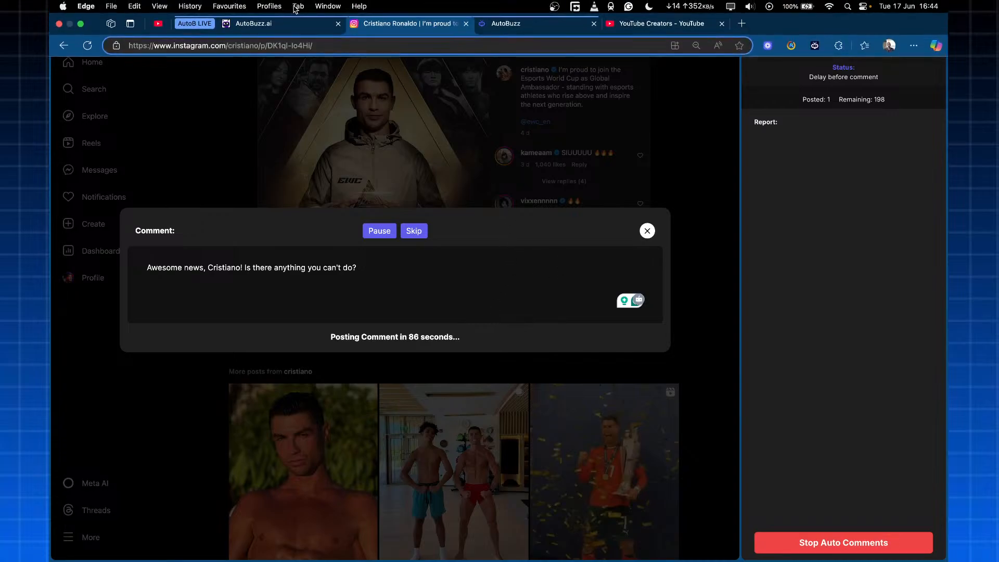
pyautogui.click(287, 25)
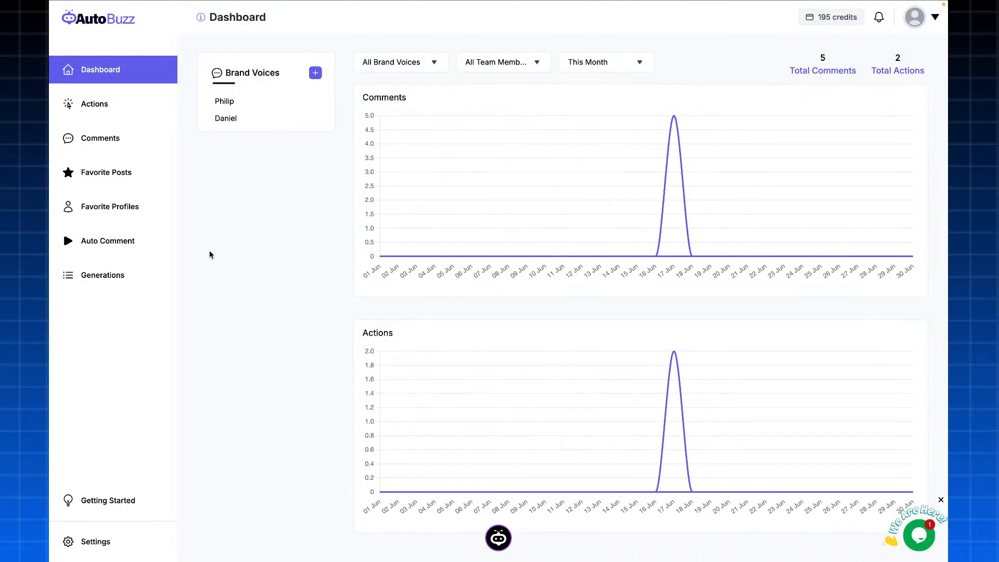